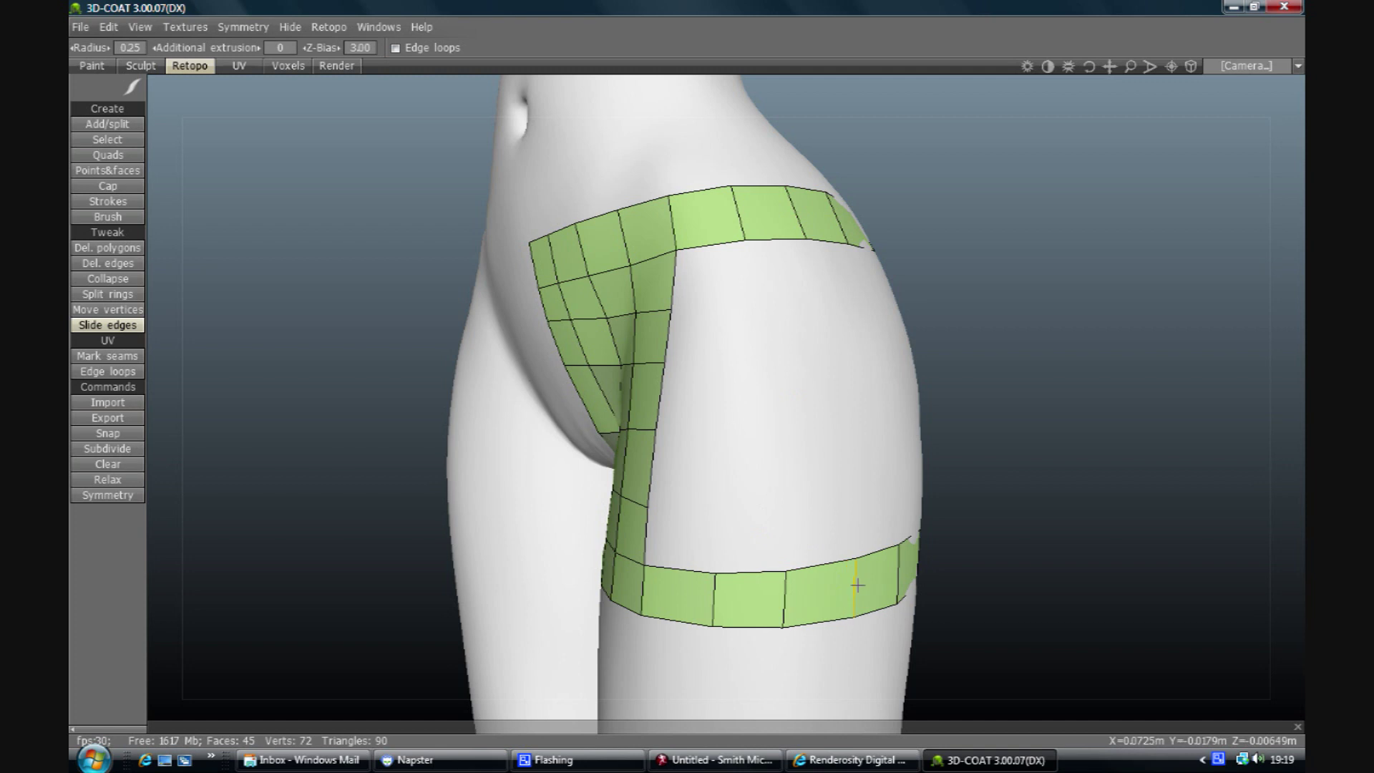
Step: Draw three vertical strokes down the side of the thigh, connecting the hip band to the thigh band with the Strokes tool
{"action": "left_click_drag", "start_coordinate": [1090, 66], "coordinate": [1089, 66]}
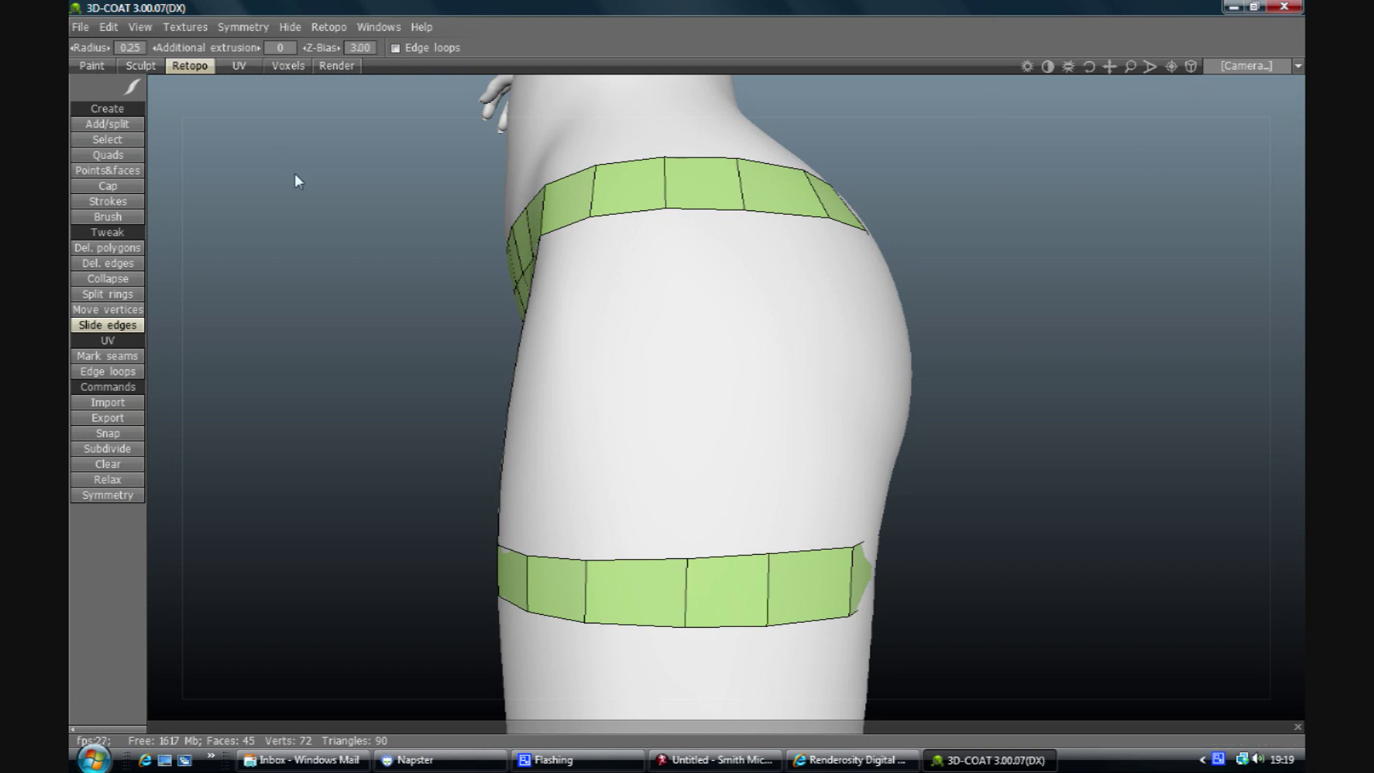
{"action": "left_click_drag", "start_coordinate": [1088, 66], "coordinate": [1101, 67]}
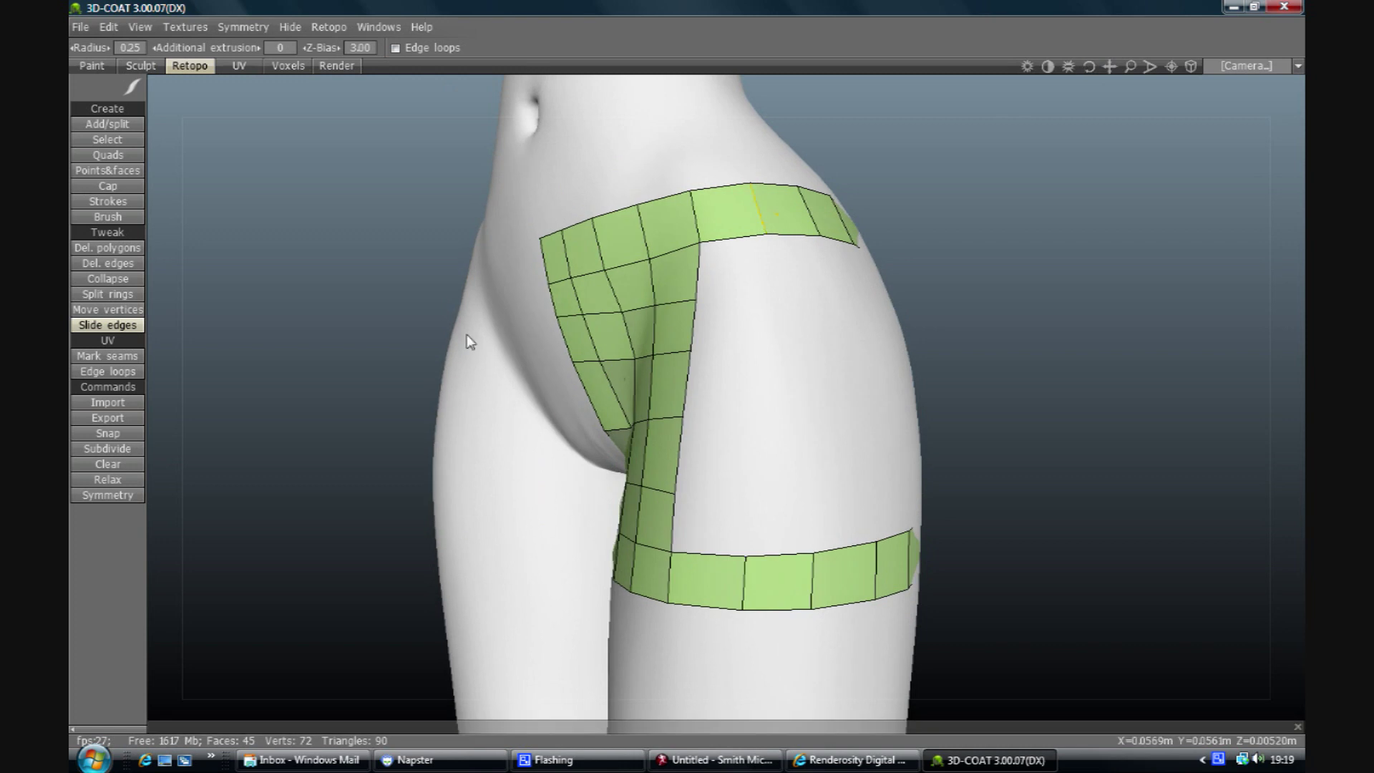
{"action": "left_click", "coordinate": [119, 199]}
{"action": "mouse_move", "coordinate": [765, 233]}
{"action": "left_mouse_down"}
{"action": "mouse_move", "coordinate": [751, 559]}
{"action": "mouse_move", "coordinate": [819, 457]}
{"action": "mouse_move", "coordinate": [821, 235]}
{"action": "mouse_move", "coordinate": [853, 328]}
{"action": "mouse_move", "coordinate": [882, 551]}
{"action": "left_mouse_up"}
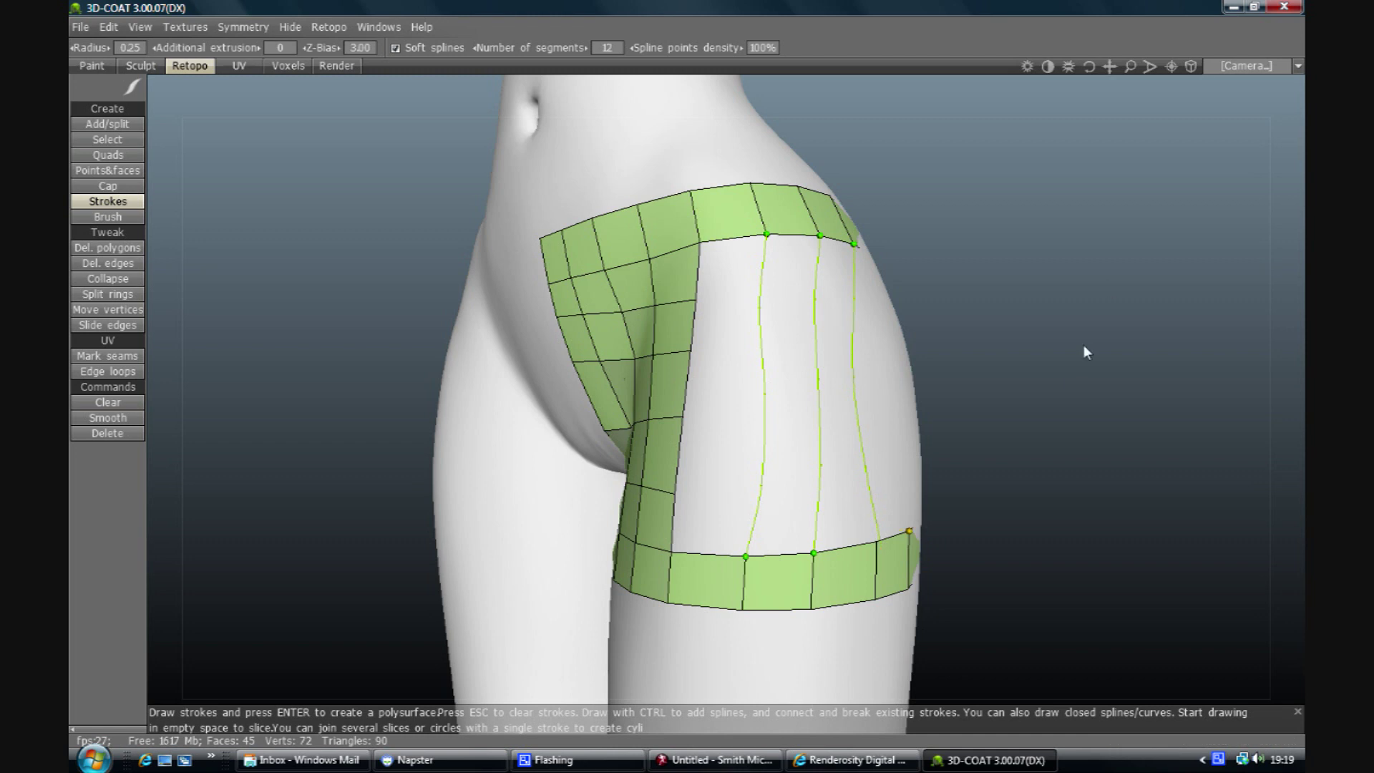
{"action": "key", "text": "ctrl+z"}
{"action": "left_click_drag", "start_coordinate": [1089, 68], "coordinate": [902, 89]}
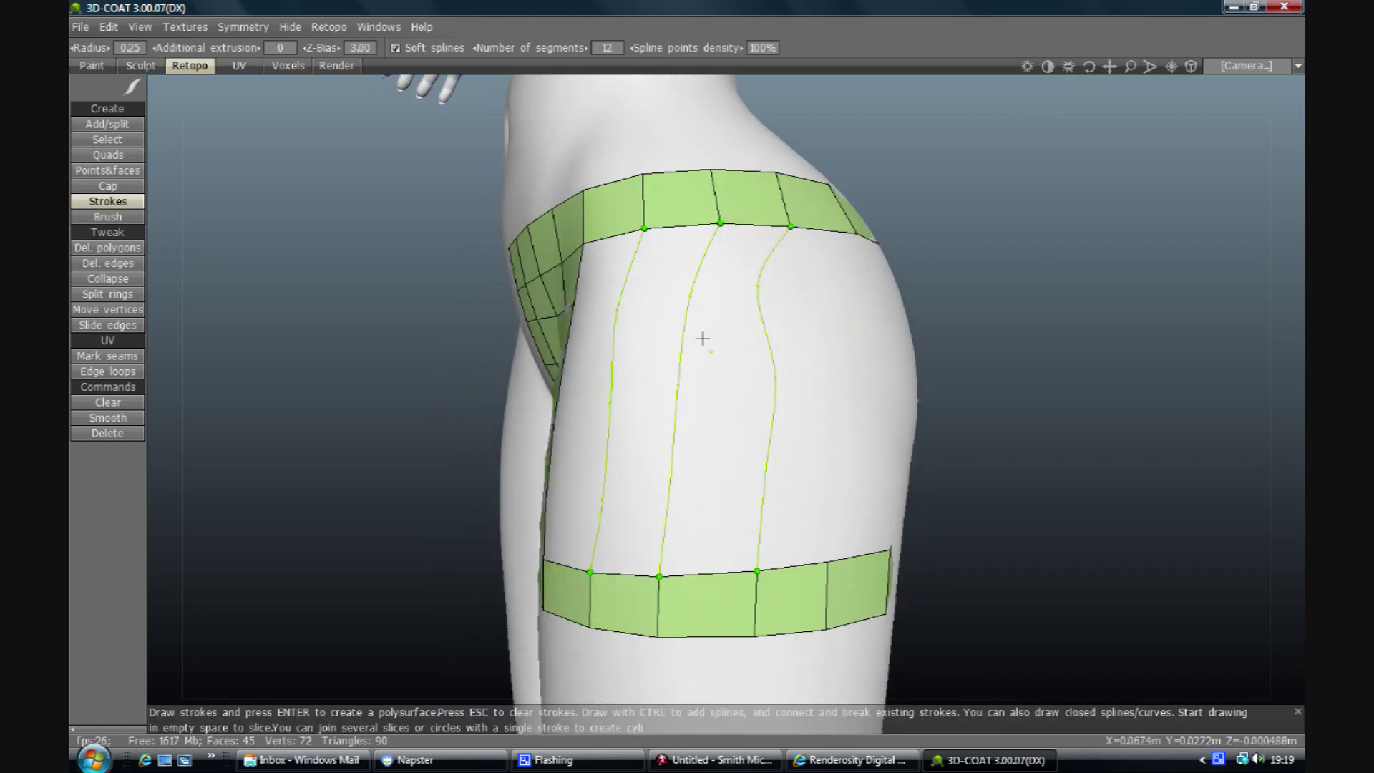
Step: Select the middle vertical stroke and bend its central section outward toward the rear stroke
{"action": "left_click", "coordinate": [680, 381]}
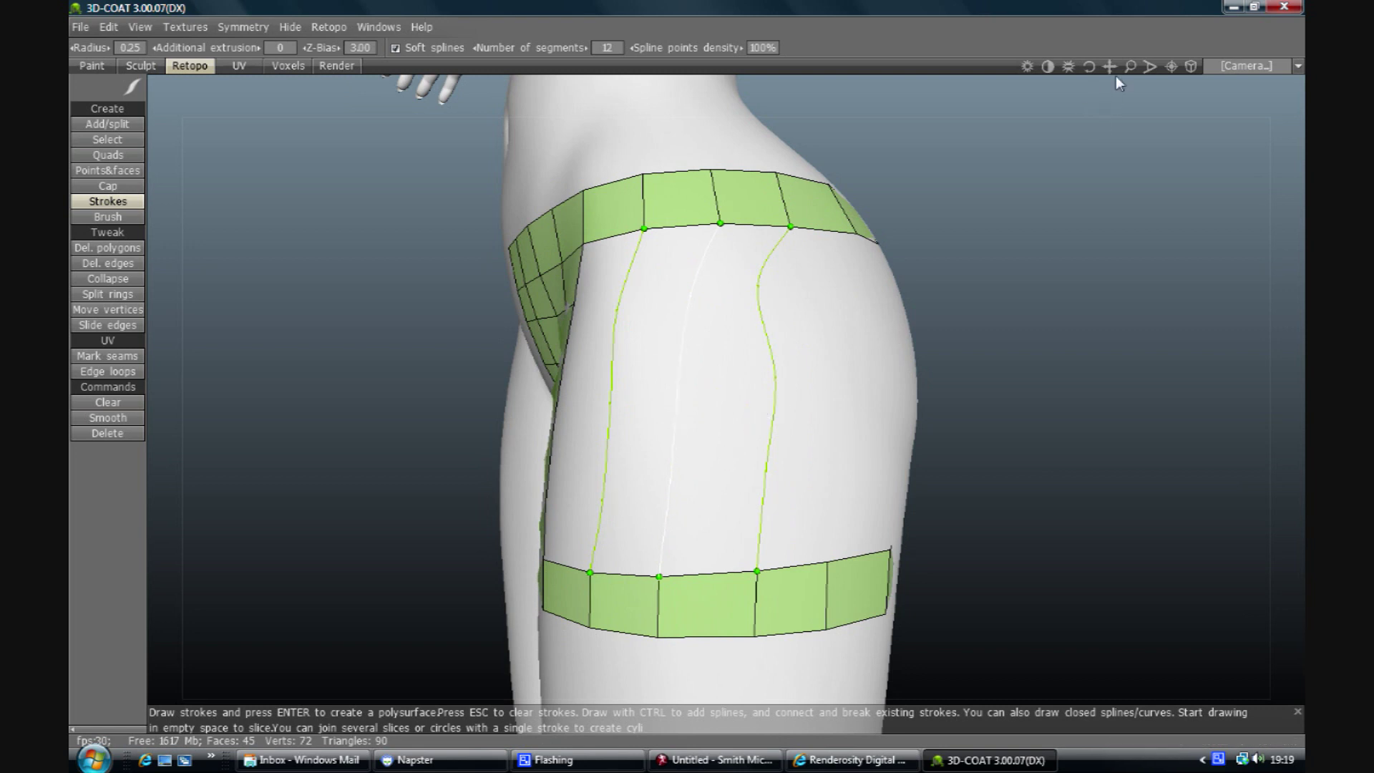
{"action": "left_click_drag", "start_coordinate": [1110, 67], "coordinate": [1098, 67]}
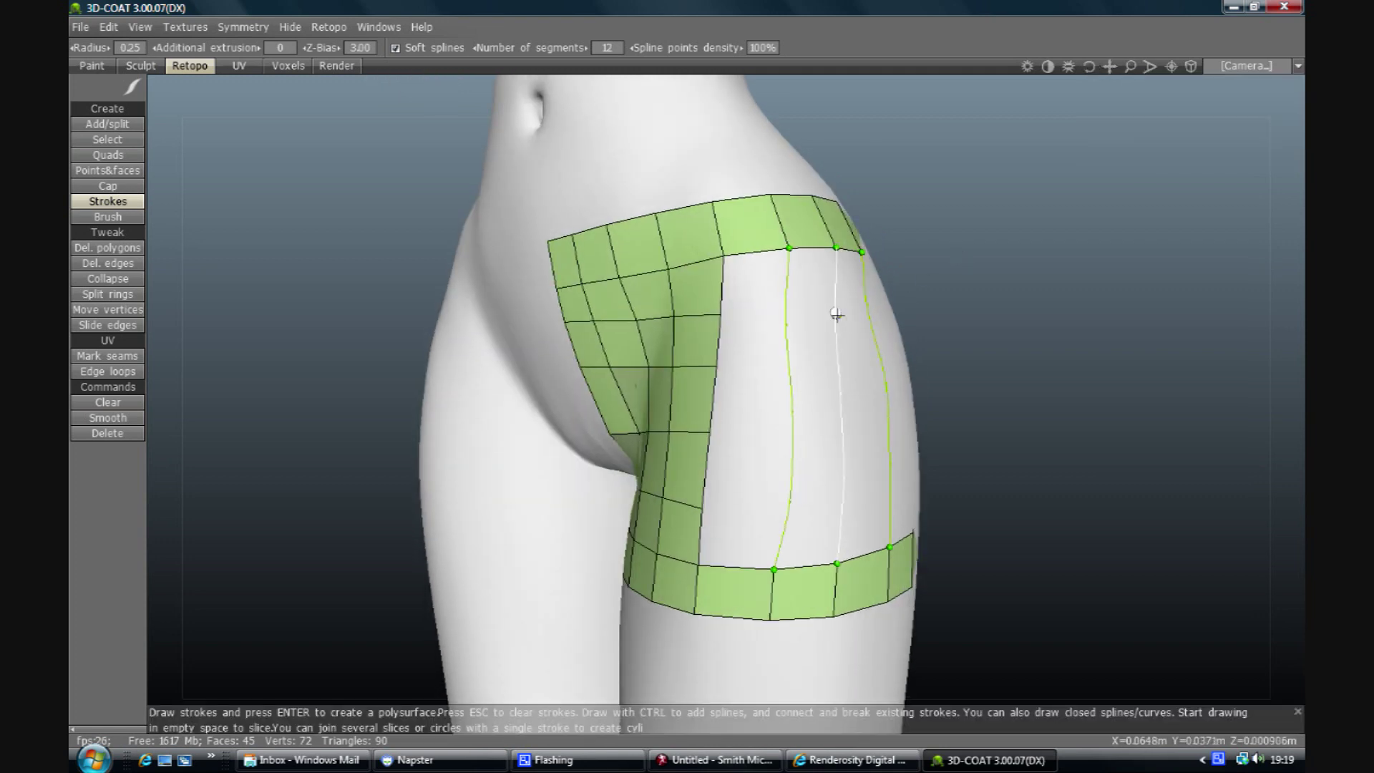
{"action": "left_click_drag", "start_coordinate": [839, 395], "coordinate": [853, 392]}
{"action": "left_click_drag", "start_coordinate": [846, 475], "coordinate": [851, 477]}
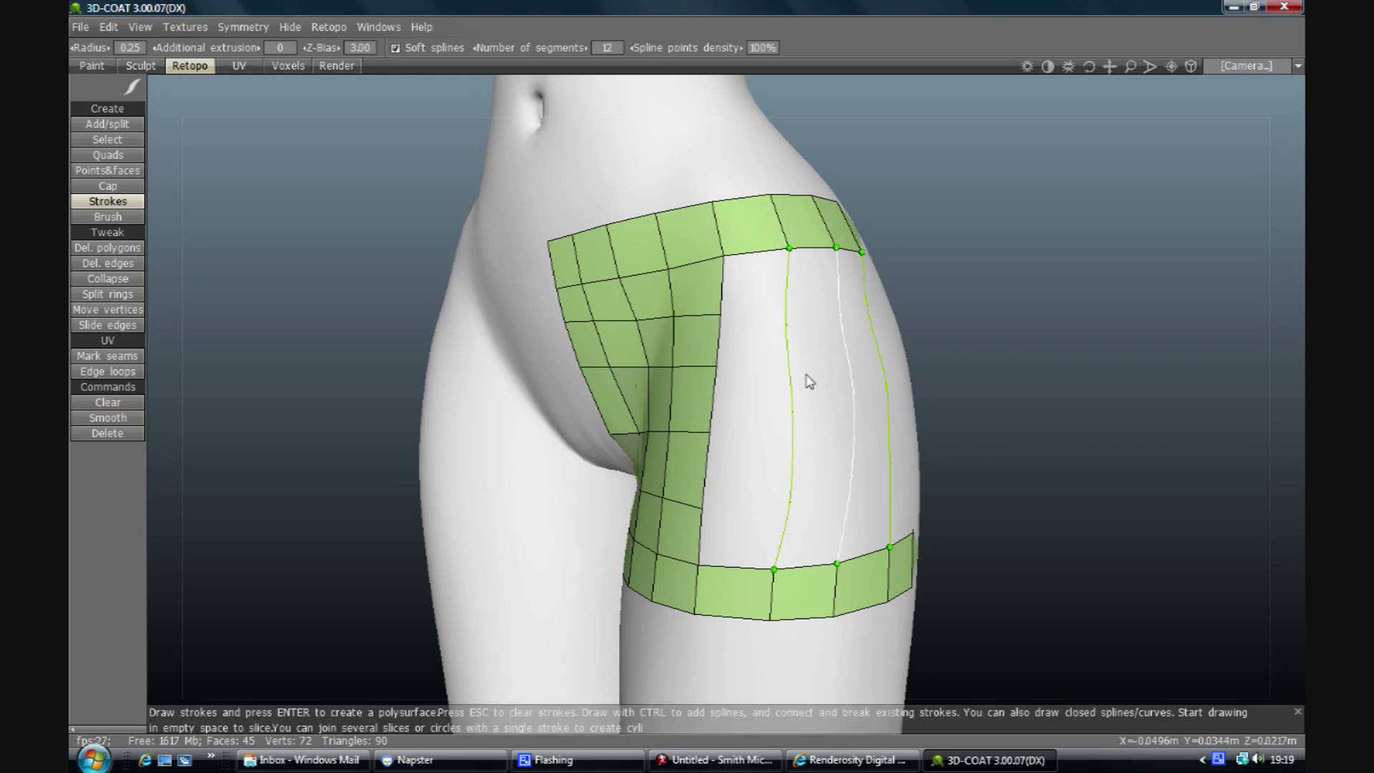
Step: Draw four horizontal strokes across the three vertical ones and generate the quad patch from them
{"action": "mouse_move", "coordinate": [1096, 66]}
{"action": "left_mouse_down"}
{"action": "mouse_move", "coordinate": [766, 307]}
{"action": "mouse_move", "coordinate": [857, 308]}
{"action": "left_mouse_up"}
{"action": "left_click_drag", "start_coordinate": [762, 374], "coordinate": [875, 368]}
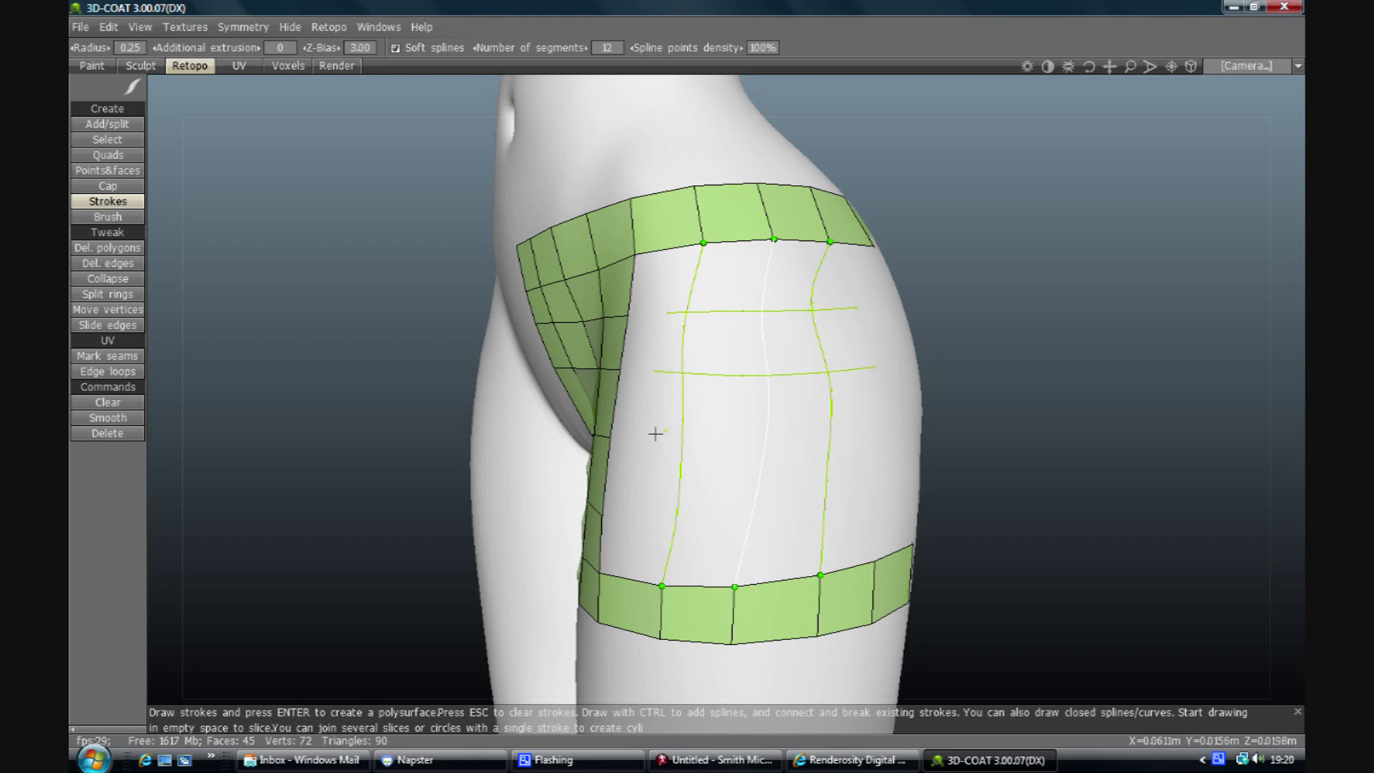
{"action": "left_click_drag", "start_coordinate": [665, 445], "coordinate": [885, 440]}
{"action": "left_click_drag", "start_coordinate": [652, 527], "coordinate": [893, 515]}
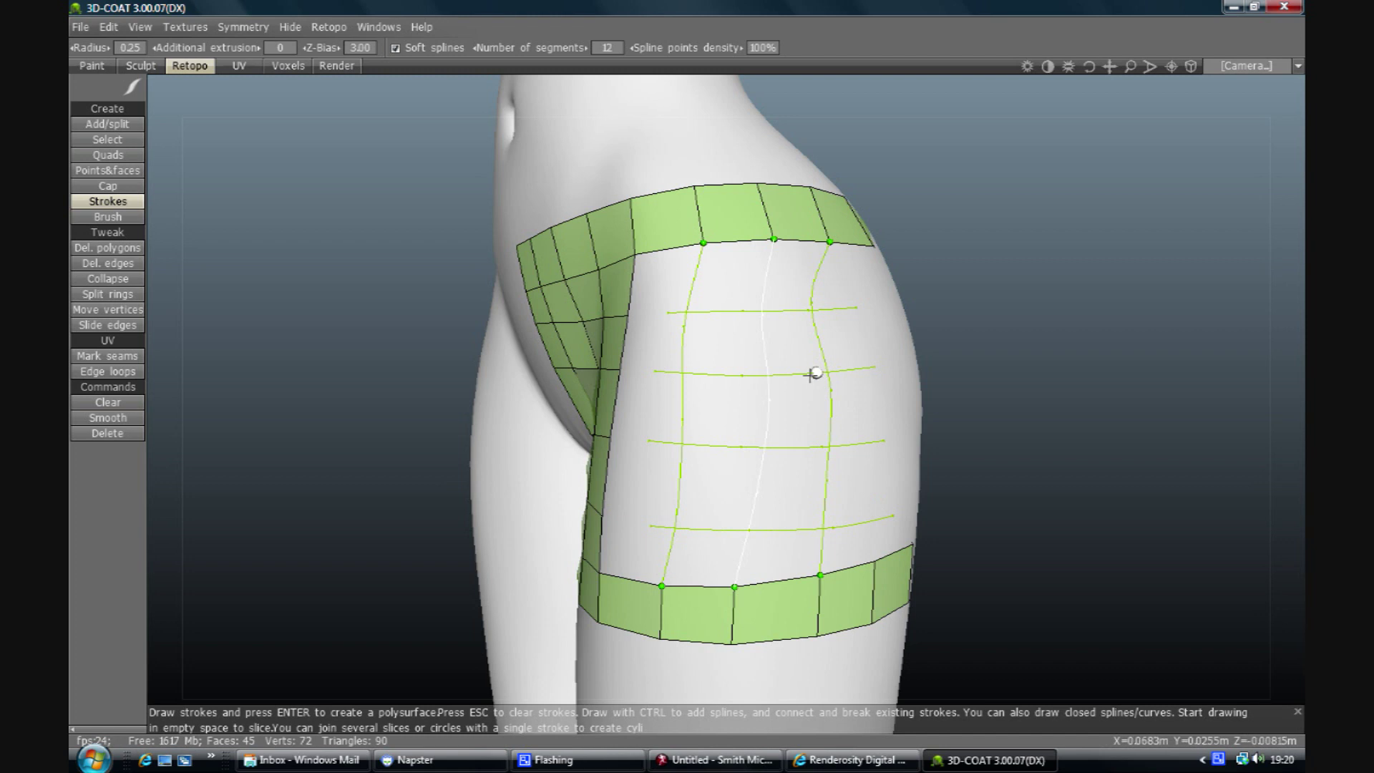
{"action": "key", "text": "Return"}
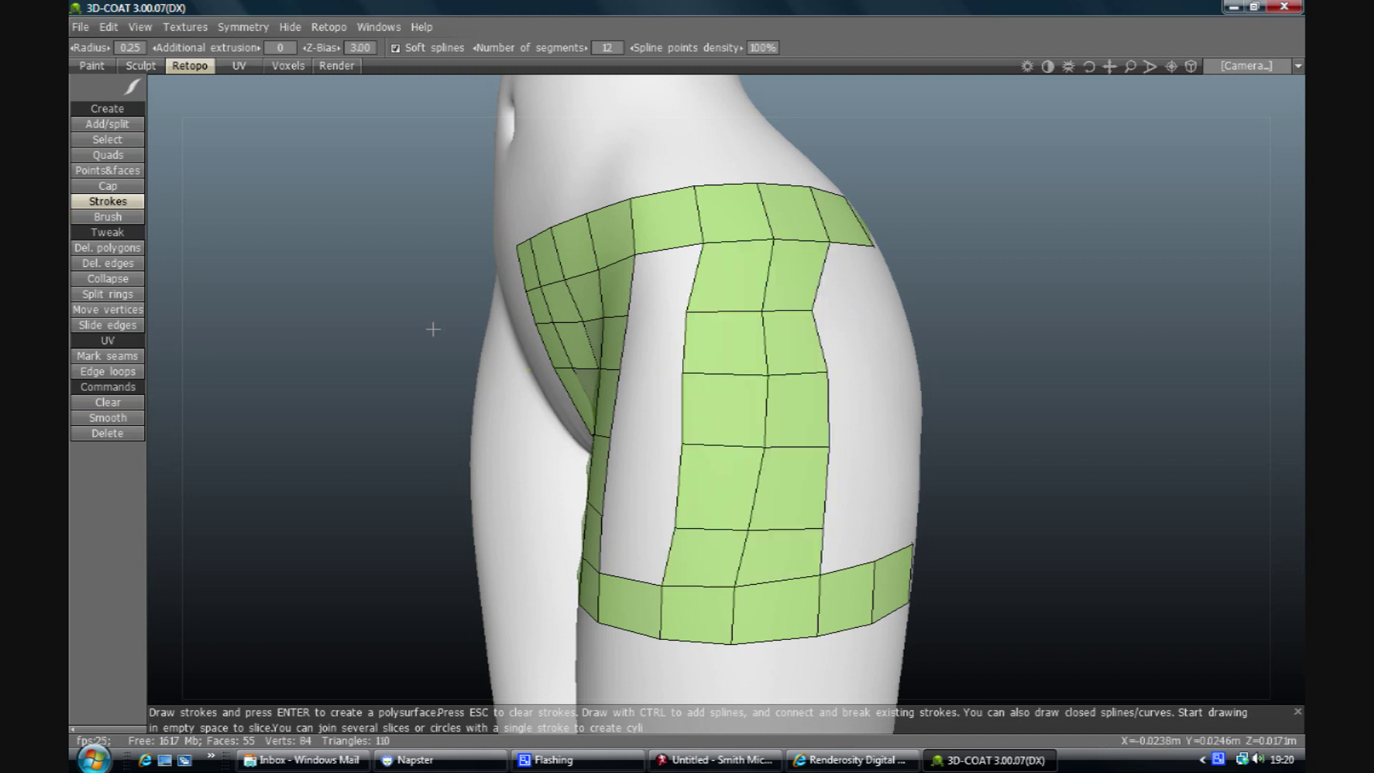
Step: Fill the gap between the new patch and the groin strip with five quads using Points&faces
{"action": "left_click", "coordinate": [113, 171]}
{"action": "right_click", "coordinate": [653, 279]}
{"action": "right_click", "coordinate": [653, 331]}
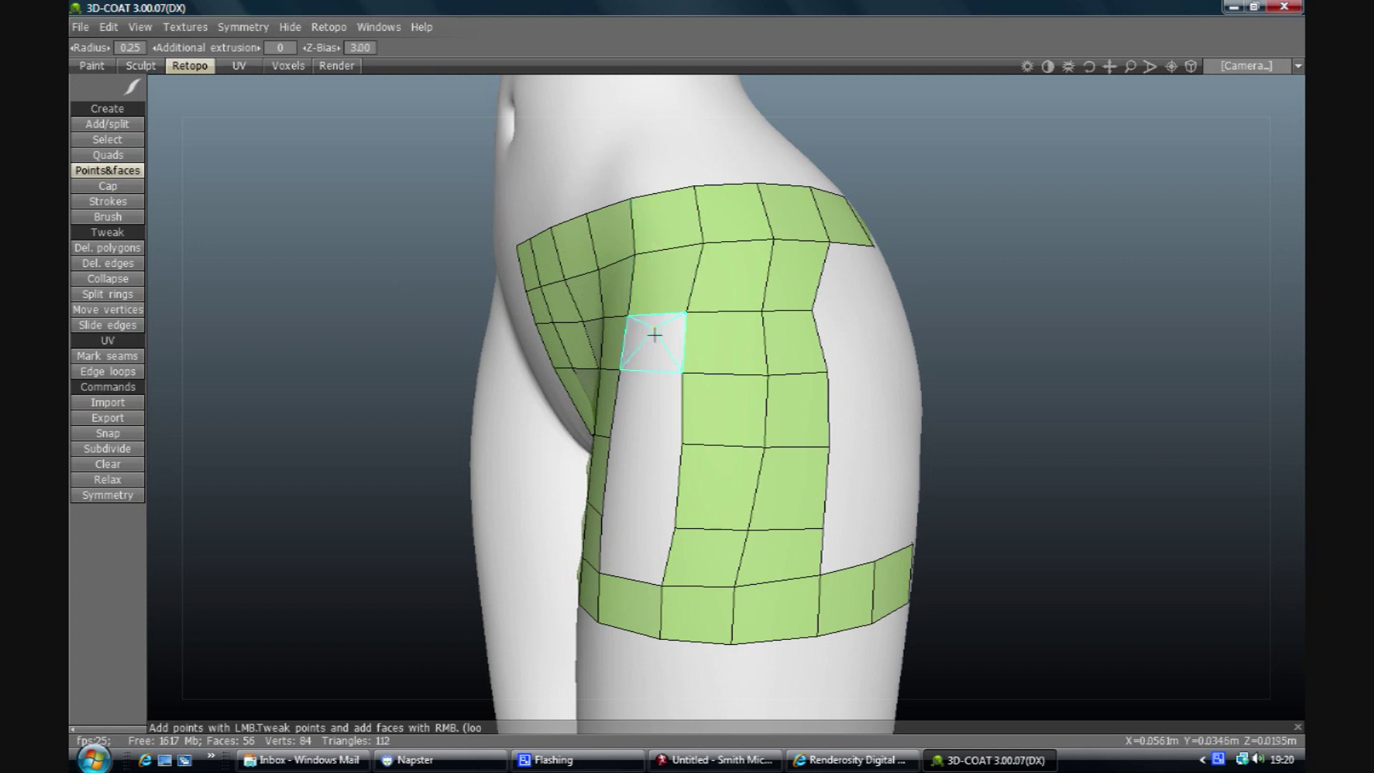
{"action": "right_click", "coordinate": [650, 421]}
{"action": "right_click", "coordinate": [650, 491]}
{"action": "right_click", "coordinate": [640, 566]}
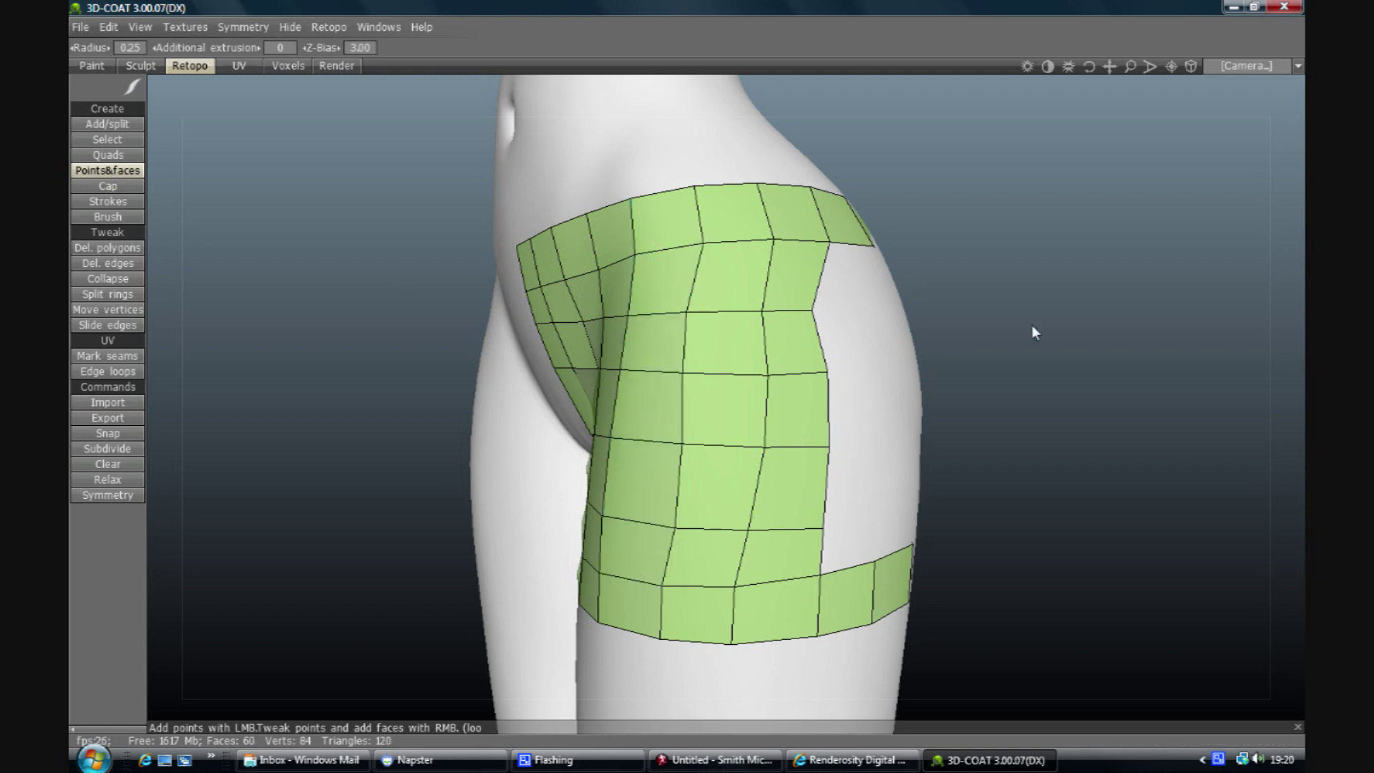
Step: Move the inner and rear edge vertices of the thigh patch to even out its columns
{"action": "left_click", "coordinate": [111, 309]}
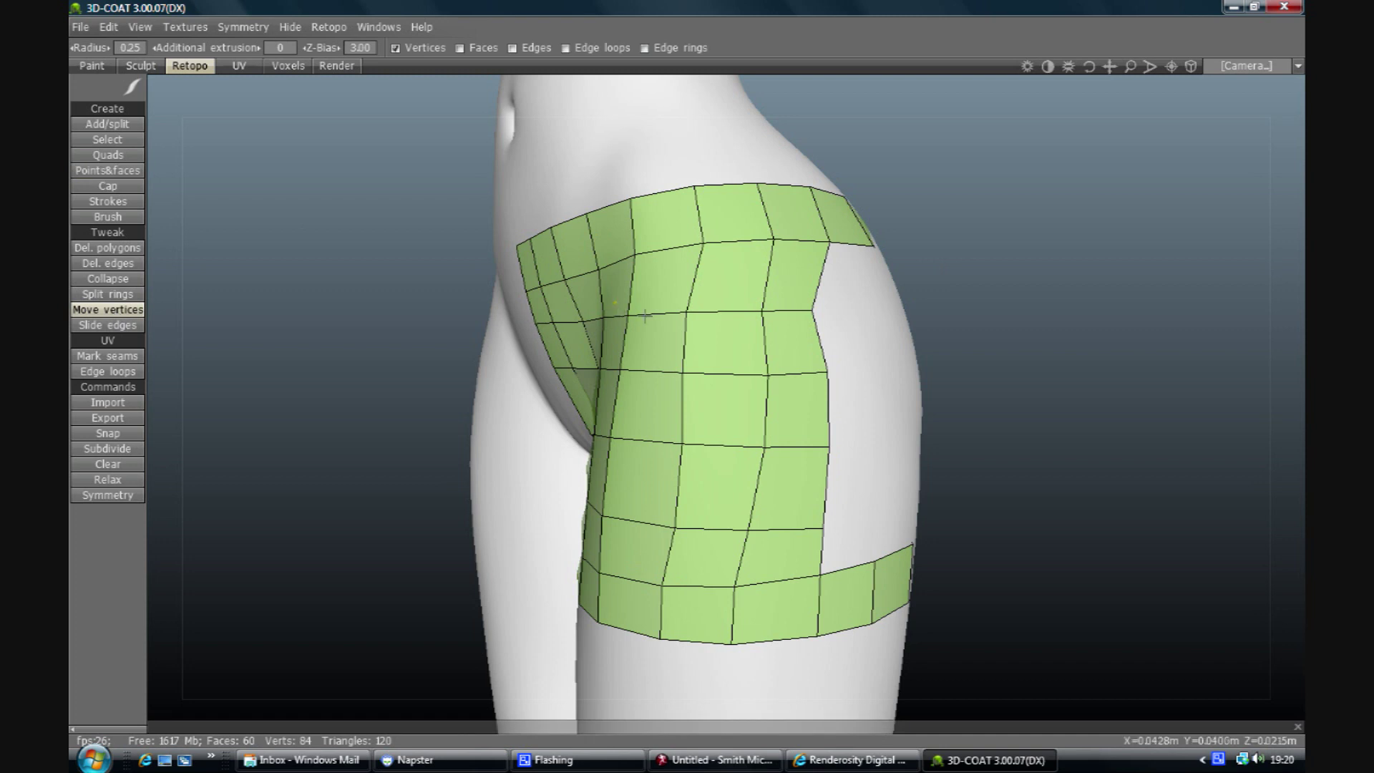
{"action": "left_click_drag", "start_coordinate": [686, 312], "coordinate": [828, 311]}
{"action": "left_click_drag", "start_coordinate": [774, 374], "coordinate": [690, 373]}
{"action": "left_click_drag", "start_coordinate": [673, 528], "coordinate": [669, 529]}
{"action": "left_click_drag", "start_coordinate": [764, 447], "coordinate": [760, 447]}
Step: Shift the hip band's vertices forward on the side view so its cross edges follow the slant of the patch columns
{"action": "left_click_drag", "start_coordinate": [1081, 66], "coordinate": [1016, 68]}
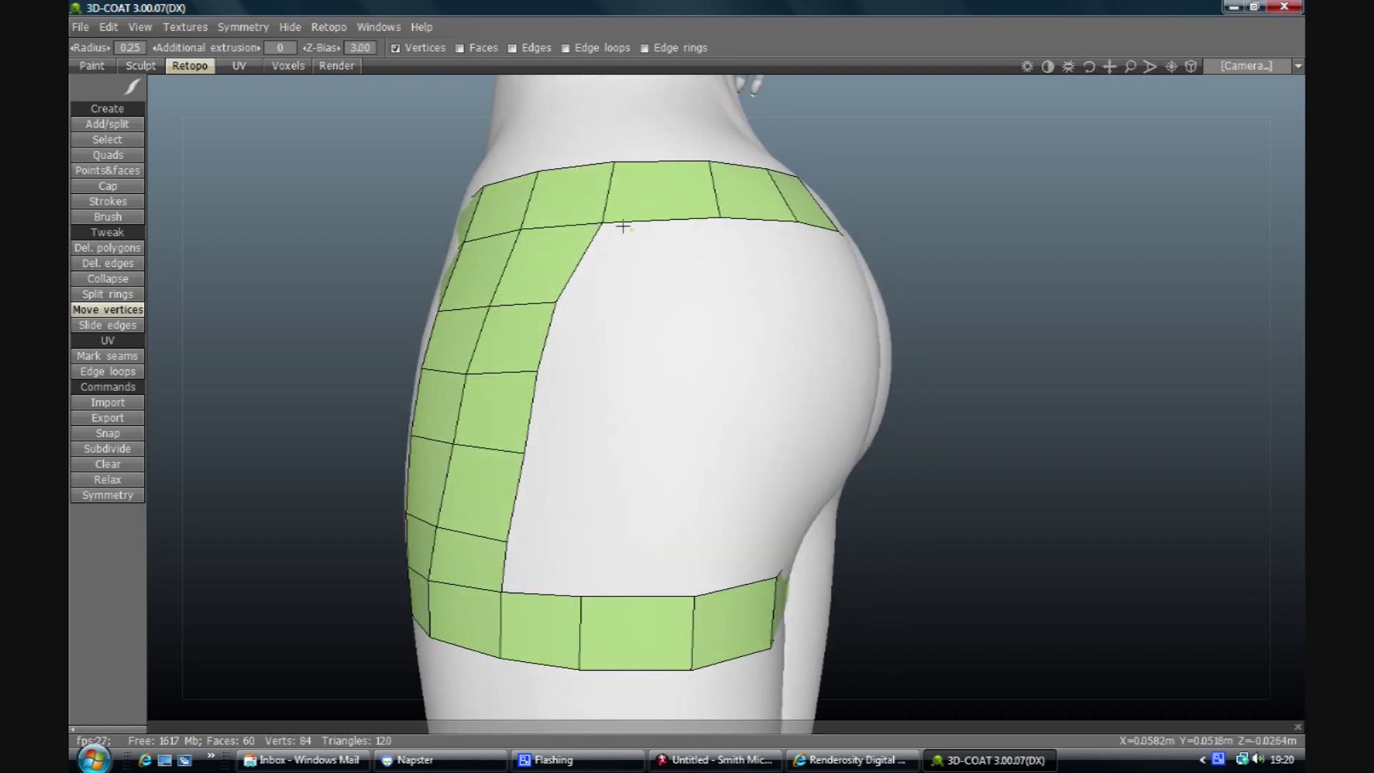
{"action": "left_click_drag", "start_coordinate": [601, 224], "coordinate": [591, 224]}
{"action": "left_click_drag", "start_coordinate": [719, 219], "coordinate": [680, 221]}
{"action": "mouse_move", "coordinate": [709, 161]}
{"action": "left_mouse_down"}
{"action": "mouse_move", "coordinate": [653, 159]}
{"action": "mouse_move", "coordinate": [689, 159]}
{"action": "left_mouse_up"}
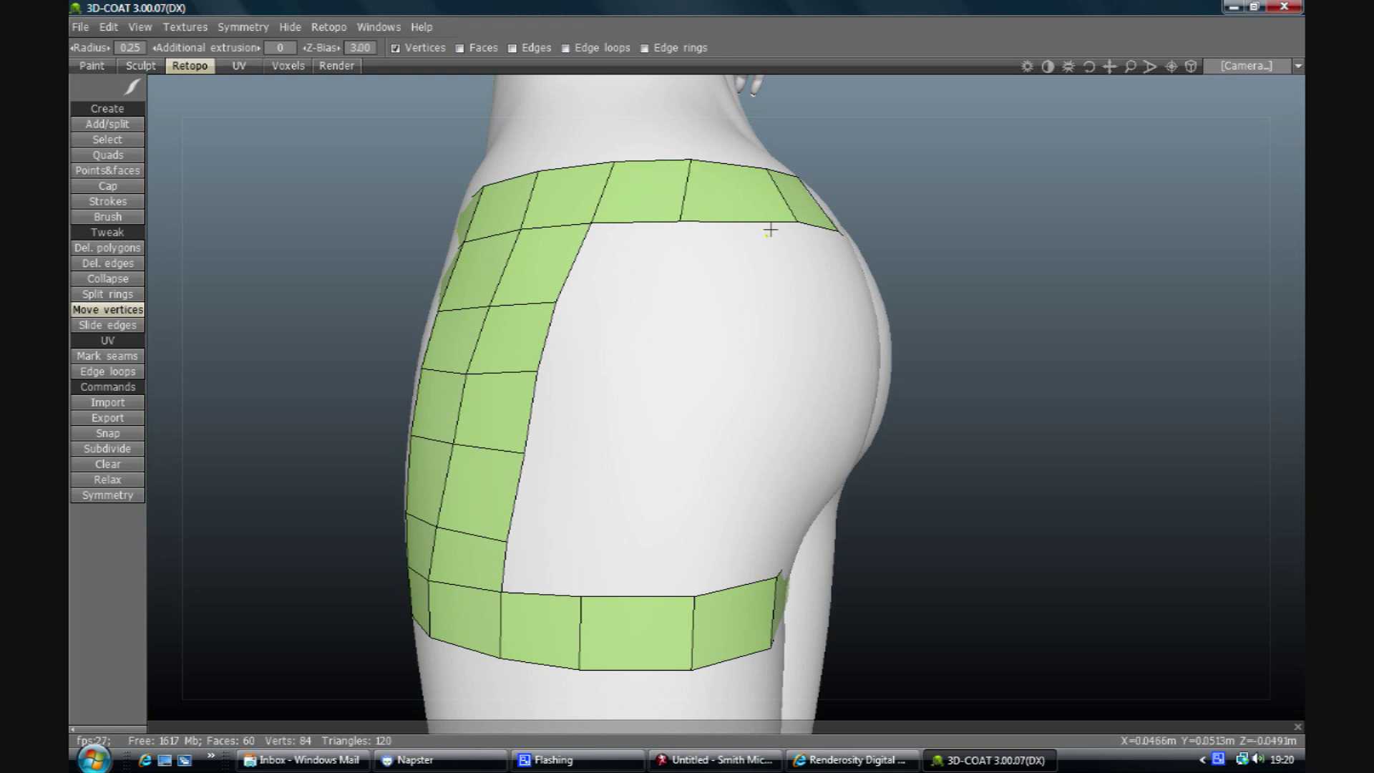
{"action": "left_click_drag", "start_coordinate": [798, 222], "coordinate": [793, 224]}
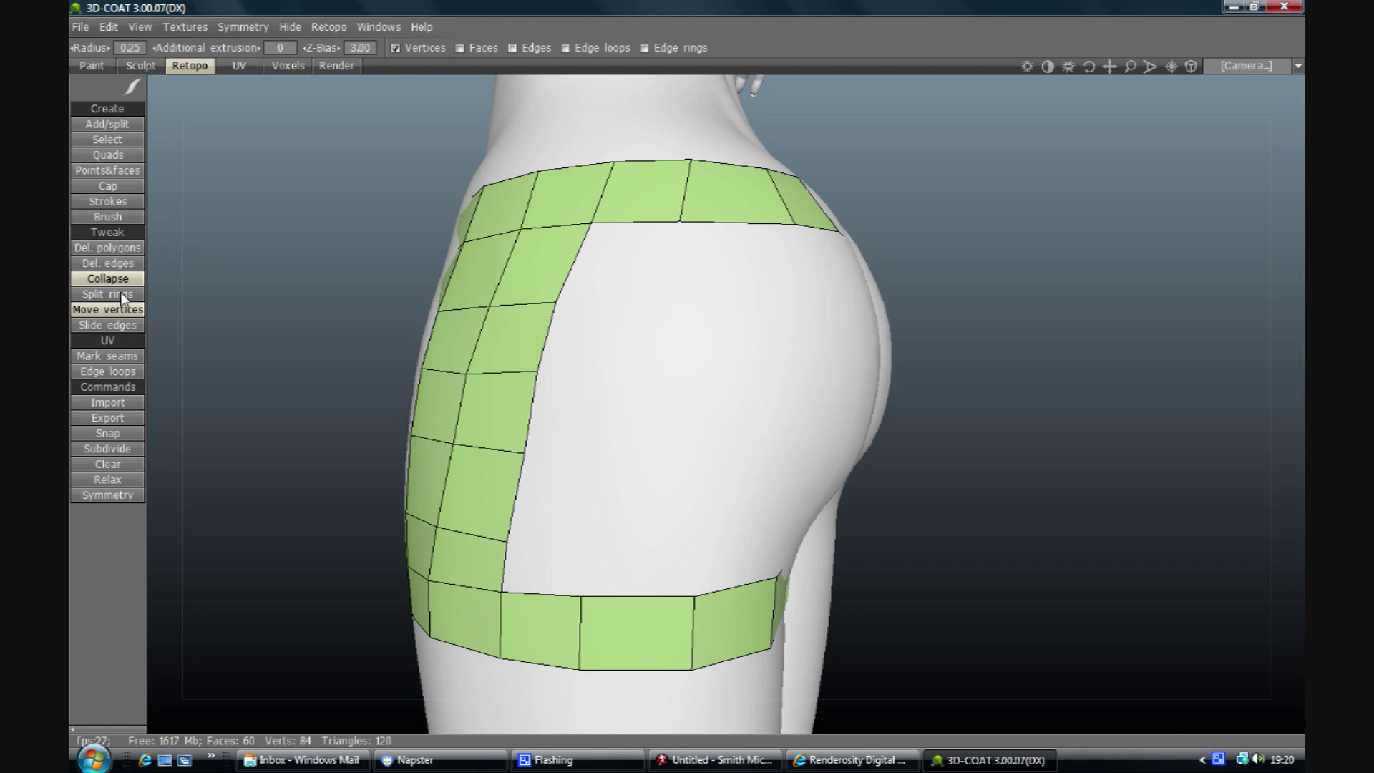
Step: Place two columns of four points each on the bare hip area between the hip band and thigh band
{"action": "left_click", "coordinate": [116, 156]}
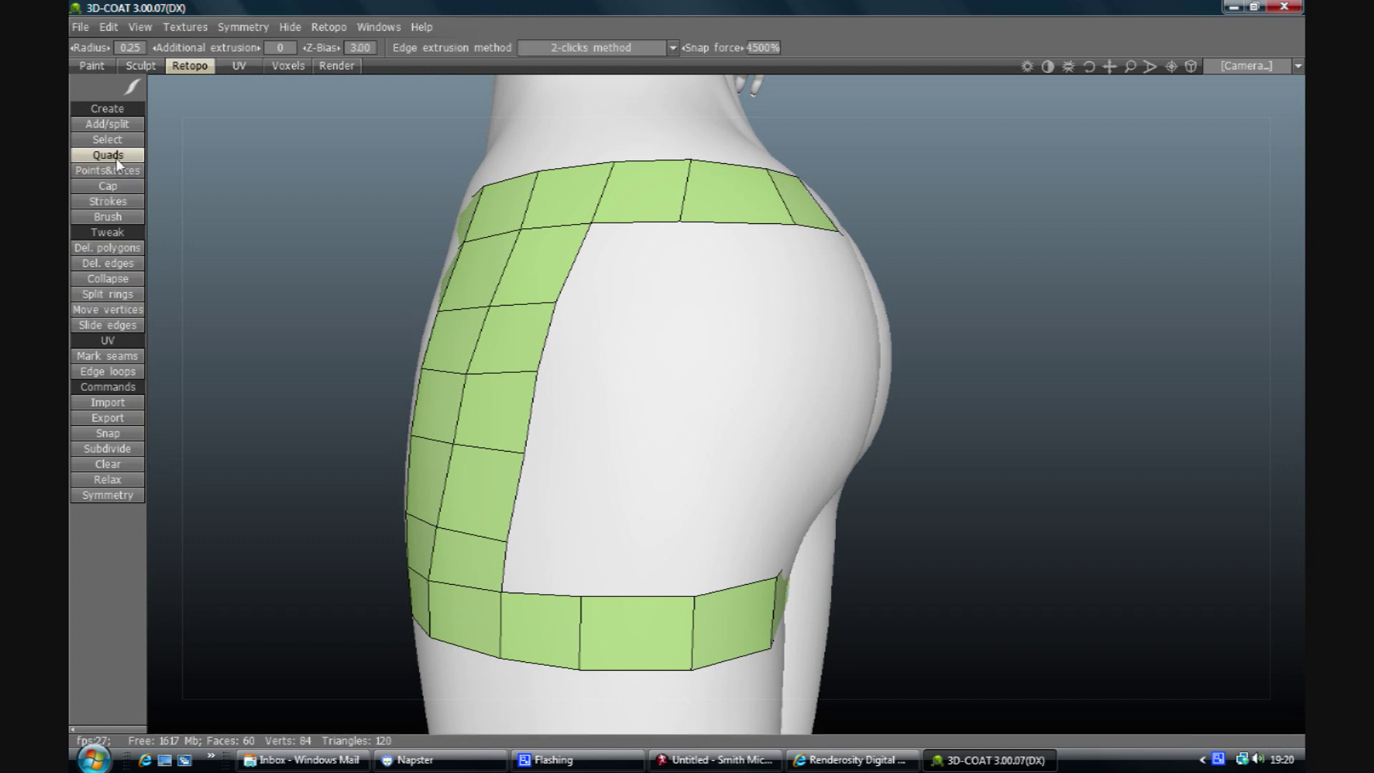
{"action": "left_click", "coordinate": [117, 171]}
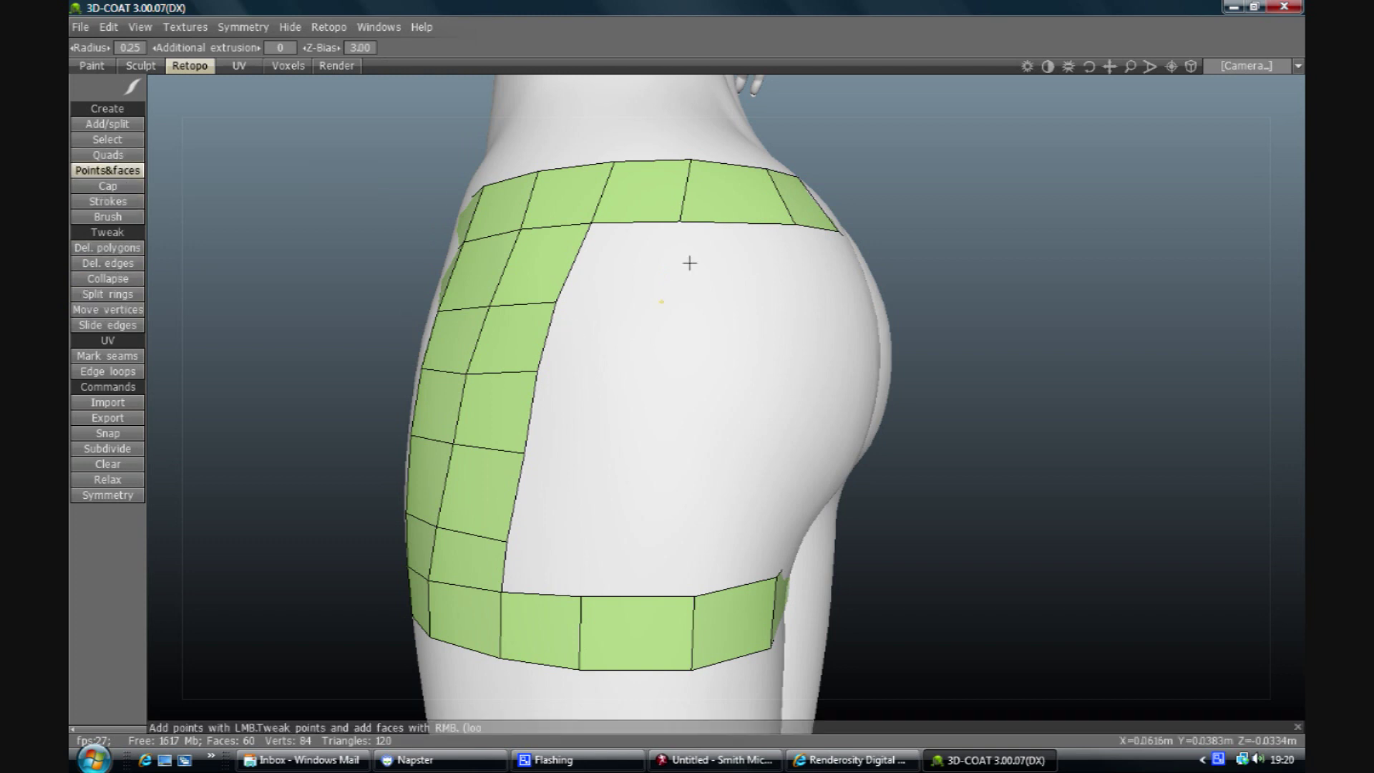
{"action": "left_click", "coordinate": [648, 303]}
{"action": "left_click", "coordinate": [632, 379]}
{"action": "left_click", "coordinate": [609, 460]}
{"action": "left_click", "coordinate": [591, 548]}
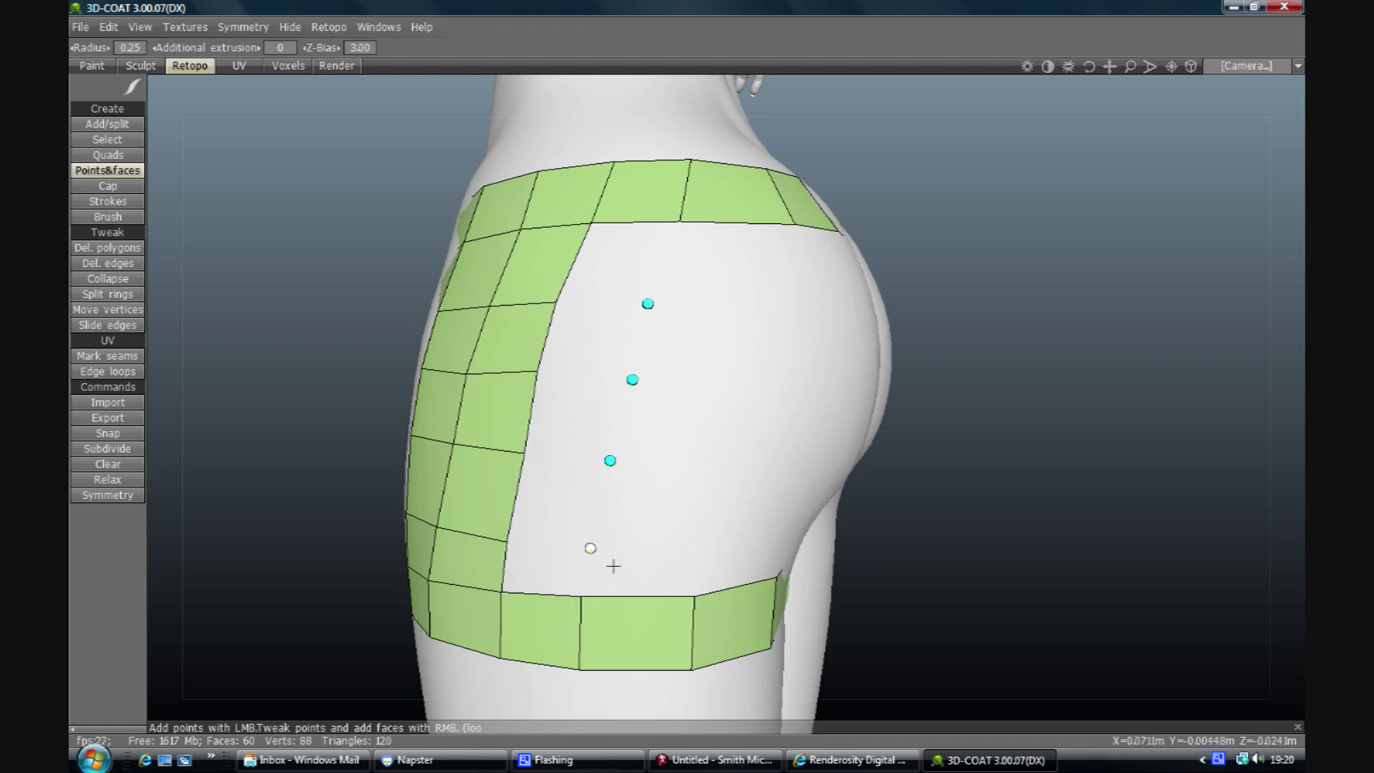
{"action": "left_click", "coordinate": [694, 558]}
{"action": "left_click", "coordinate": [707, 476]}
{"action": "left_click", "coordinate": [715, 382]}
{"action": "left_click", "coordinate": [744, 302]}
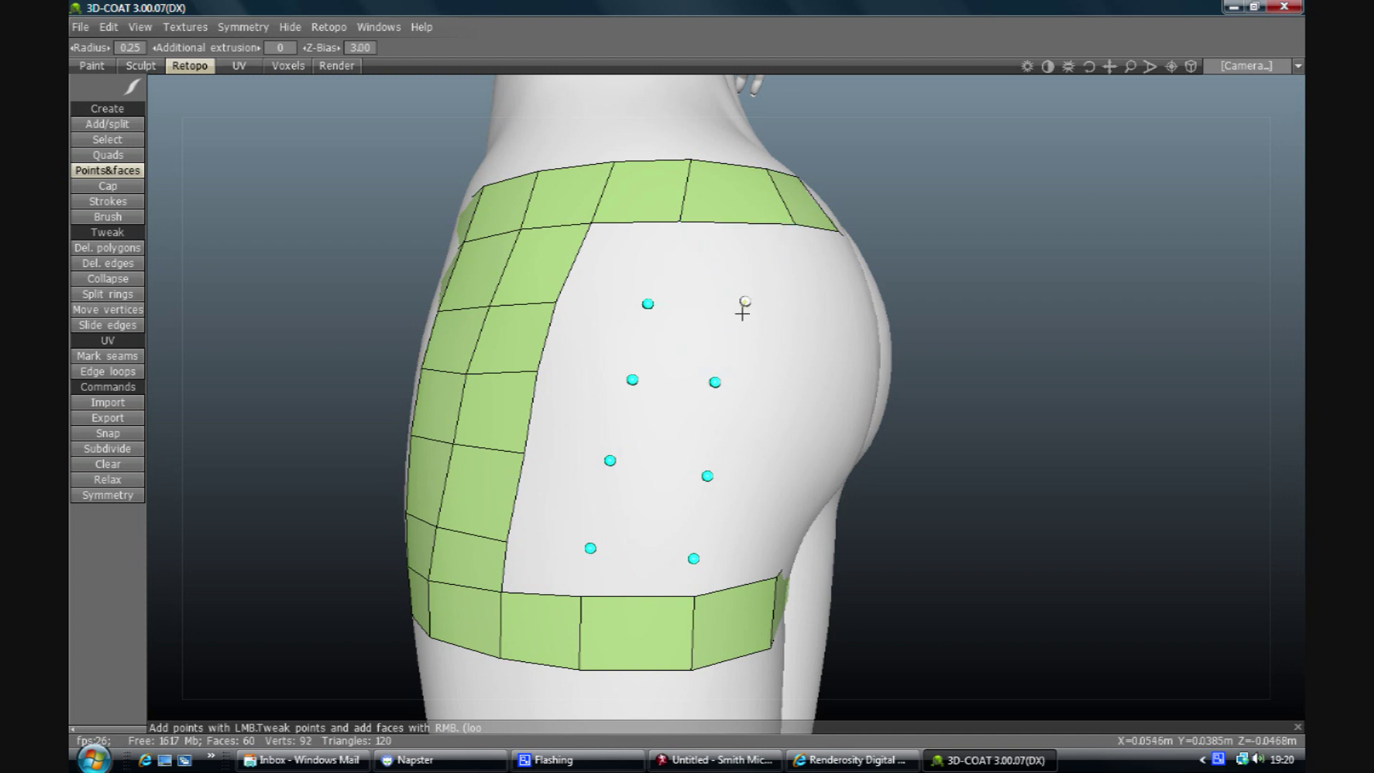
Step: Fill the upper three rows between the hip band, the patch and the new points with six quads
{"action": "right_click", "coordinate": [720, 261]}
{"action": "right_click", "coordinate": [638, 261]}
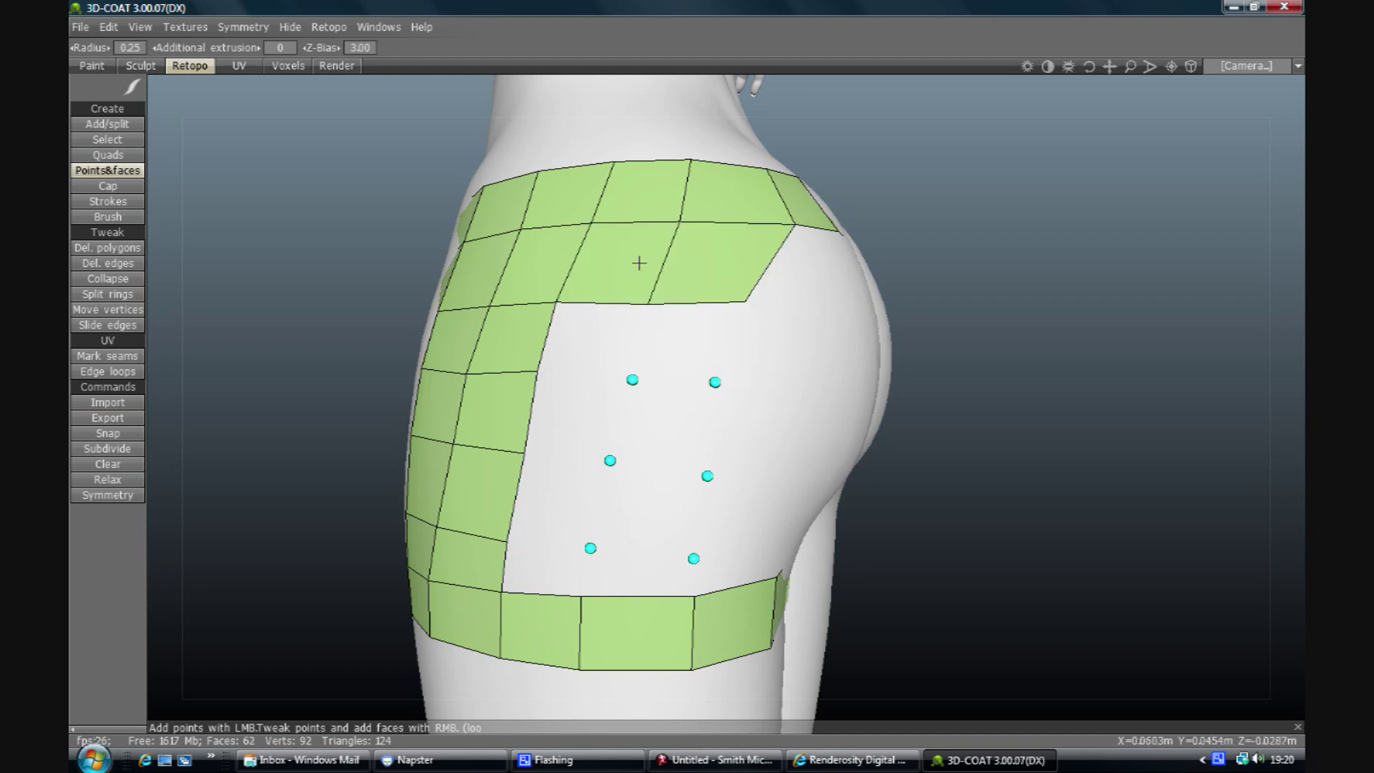
{"action": "right_click", "coordinate": [622, 338]}
{"action": "right_click", "coordinate": [687, 343]}
{"action": "right_click", "coordinate": [671, 432]}
{"action": "right_click", "coordinate": [594, 432]}
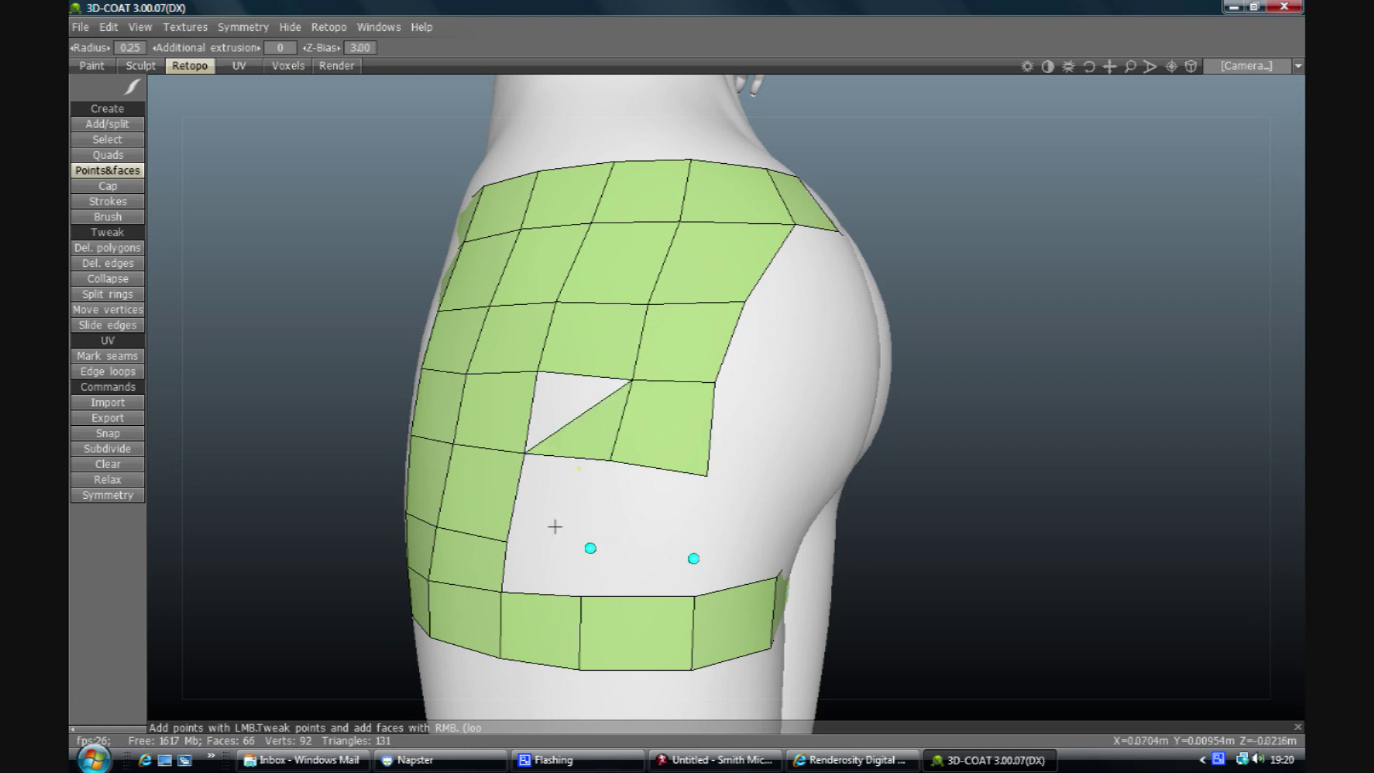
{"action": "right_click", "coordinate": [574, 448]}
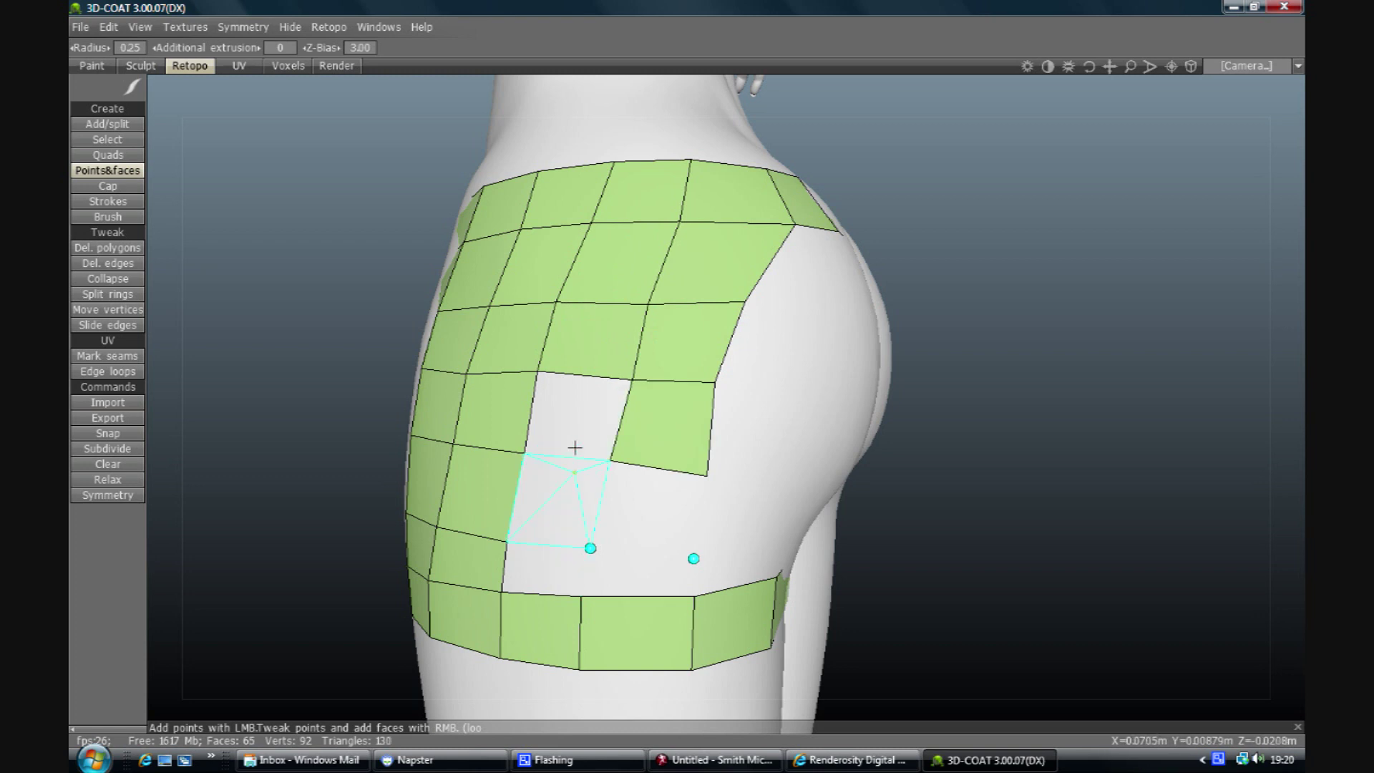
{"action": "right_click", "coordinate": [577, 417]}
Step: Fill the remaining two rows down to the thigh band with four quads
{"action": "right_click", "coordinate": [574, 501]}
{"action": "right_click", "coordinate": [643, 511]}
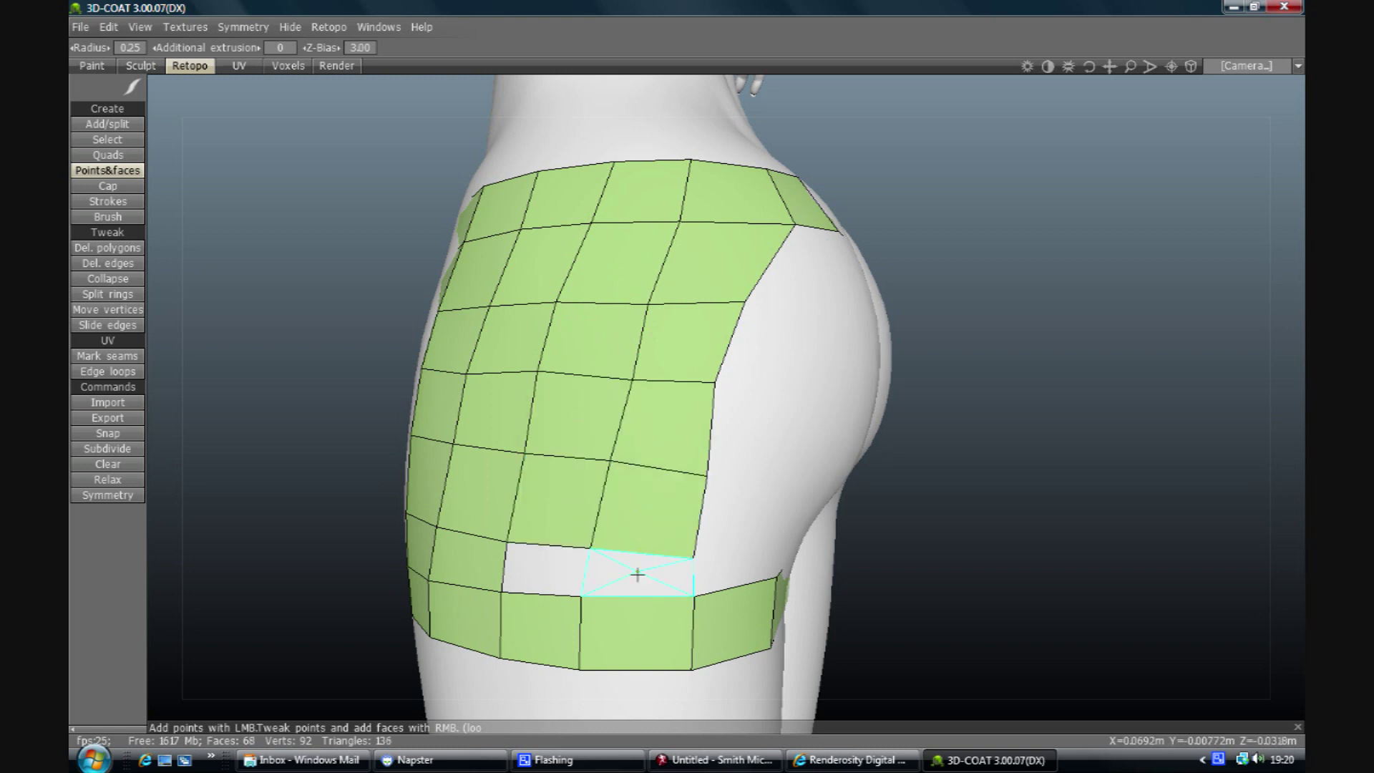
{"action": "right_click", "coordinate": [638, 573]}
{"action": "right_click", "coordinate": [573, 579]}
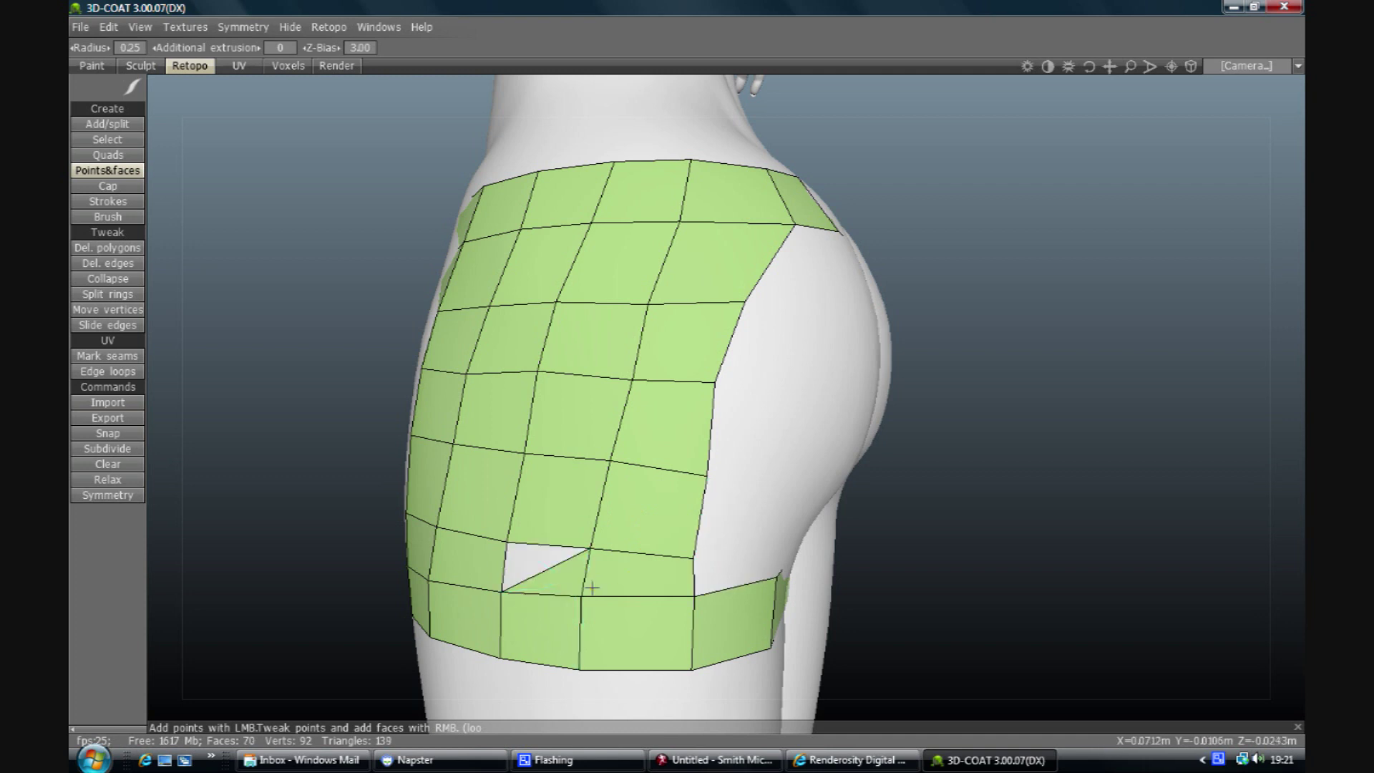
{"action": "right_click", "coordinate": [552, 570]}
Step: Move the vertices along the patch's rear edge and the adjoining thigh band corner inward toward the buttock
{"action": "left_click_drag", "start_coordinate": [1094, 66], "coordinate": [1092, 63]}
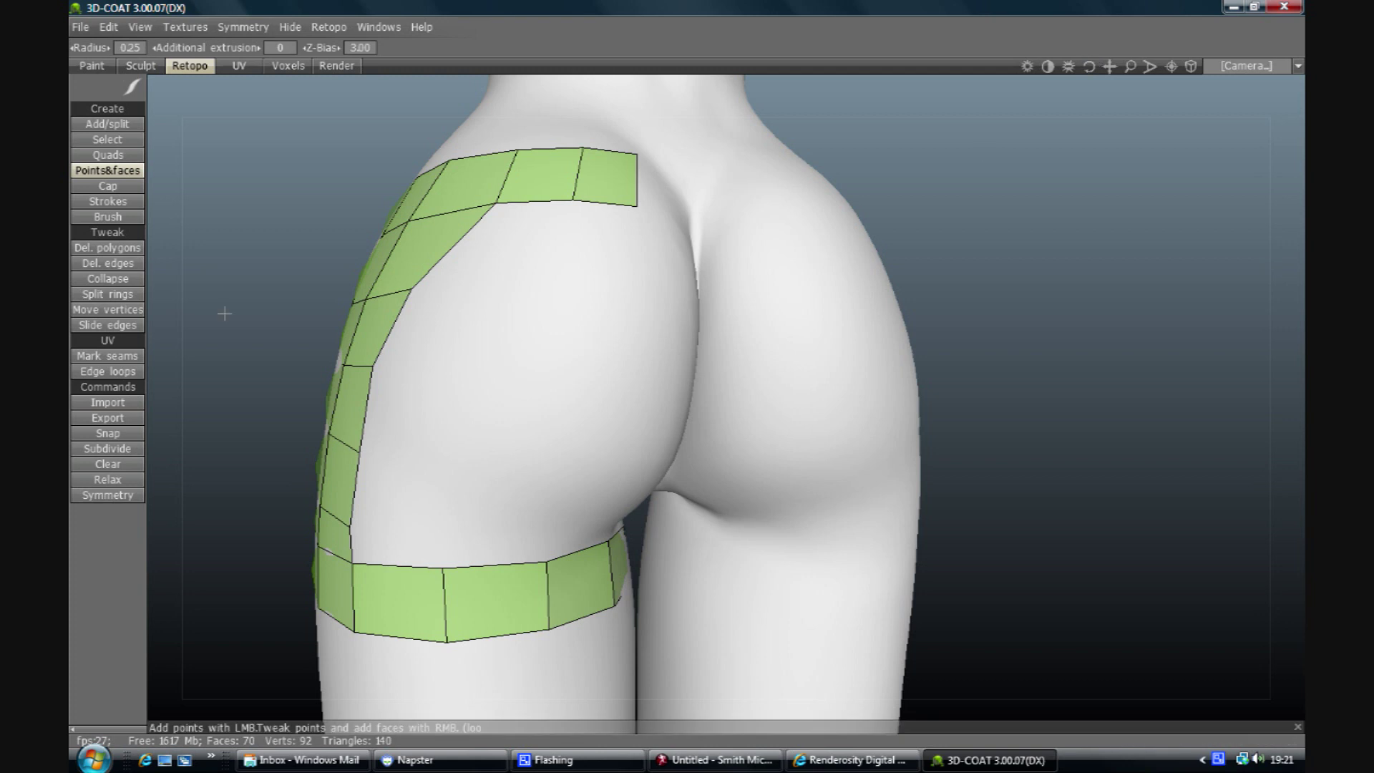
{"action": "left_click", "coordinate": [111, 309]}
{"action": "left_click_drag", "start_coordinate": [410, 288], "coordinate": [437, 288]}
{"action": "left_click_drag", "start_coordinate": [372, 367], "coordinate": [417, 383]}
{"action": "left_click_drag", "start_coordinate": [360, 452], "coordinate": [388, 455]}
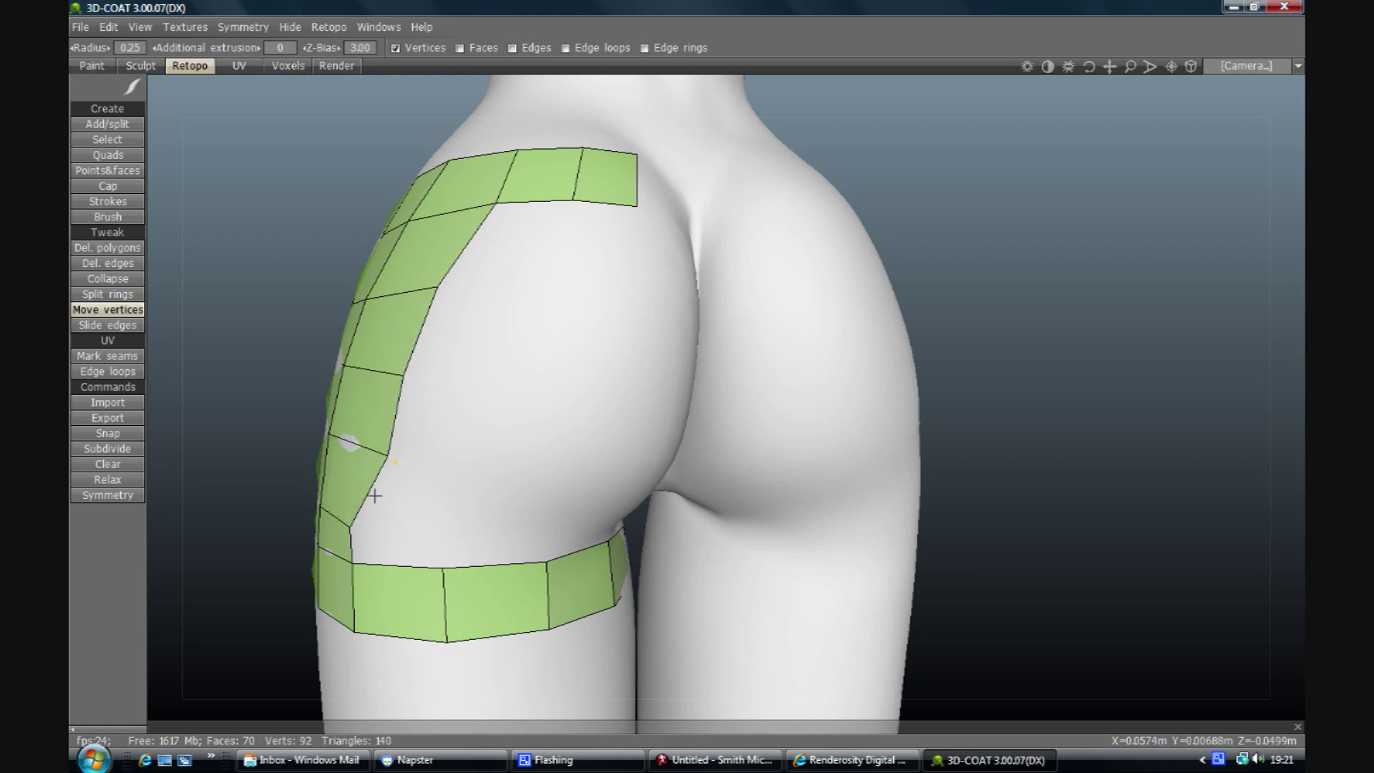
{"action": "left_click_drag", "start_coordinate": [350, 526], "coordinate": [360, 565]}
{"action": "left_click_drag", "start_coordinate": [356, 631], "coordinate": [363, 638]}
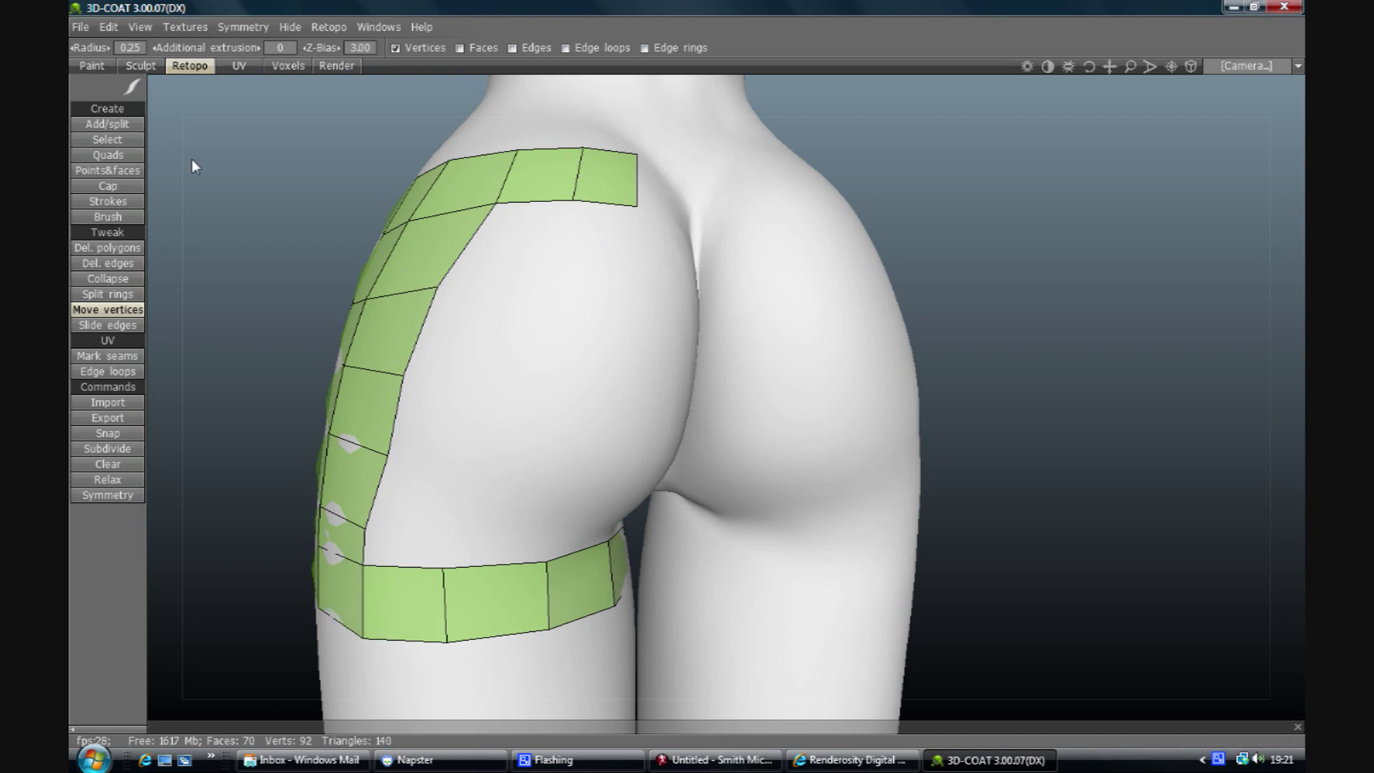
Step: Slide the rear hip band's cross edges and end edge outward, and one rear thigh band edge inward, to even the spacing
{"action": "left_click", "coordinate": [106, 325]}
{"action": "left_click_drag", "start_coordinate": [500, 179], "coordinate": [481, 184]}
{"action": "left_click_drag", "start_coordinate": [574, 179], "coordinate": [554, 186]}
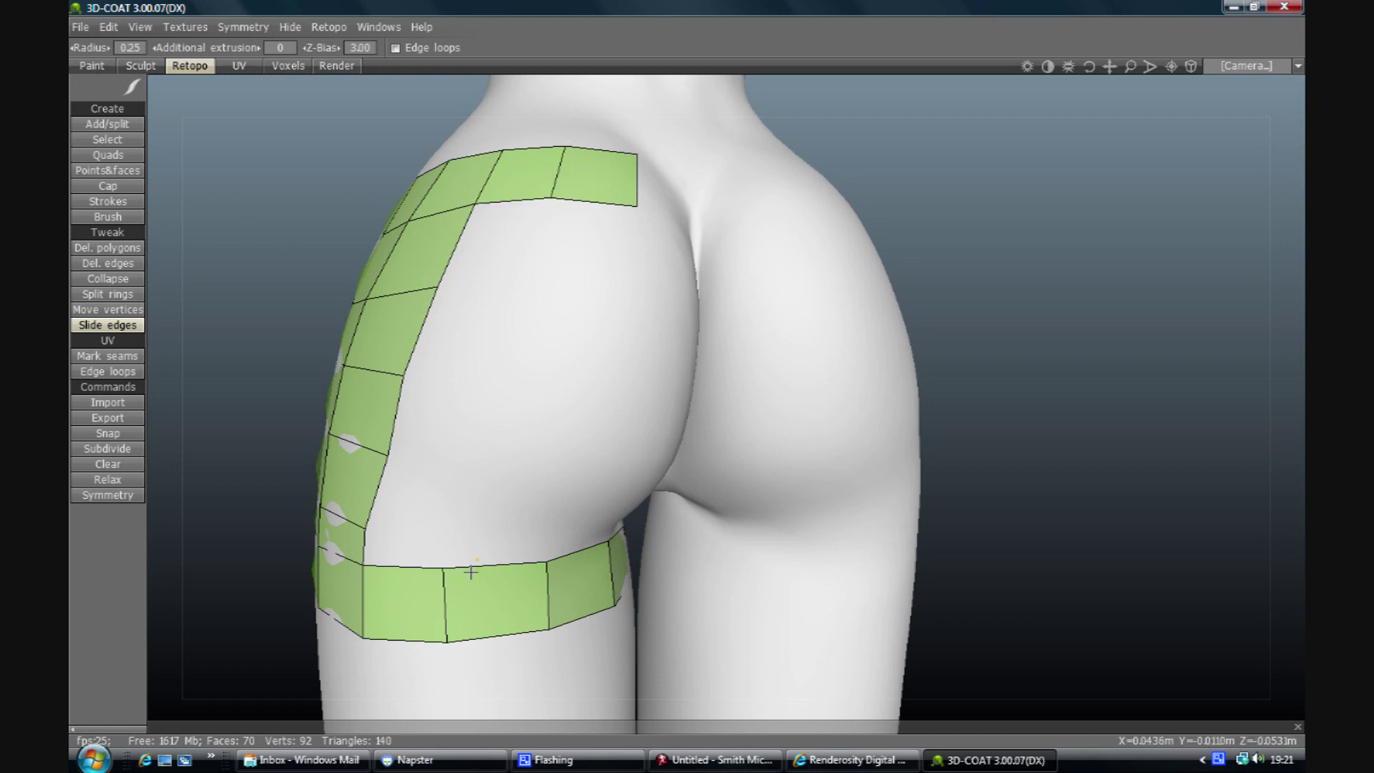
{"action": "left_click_drag", "start_coordinate": [635, 181], "coordinate": [615, 179]}
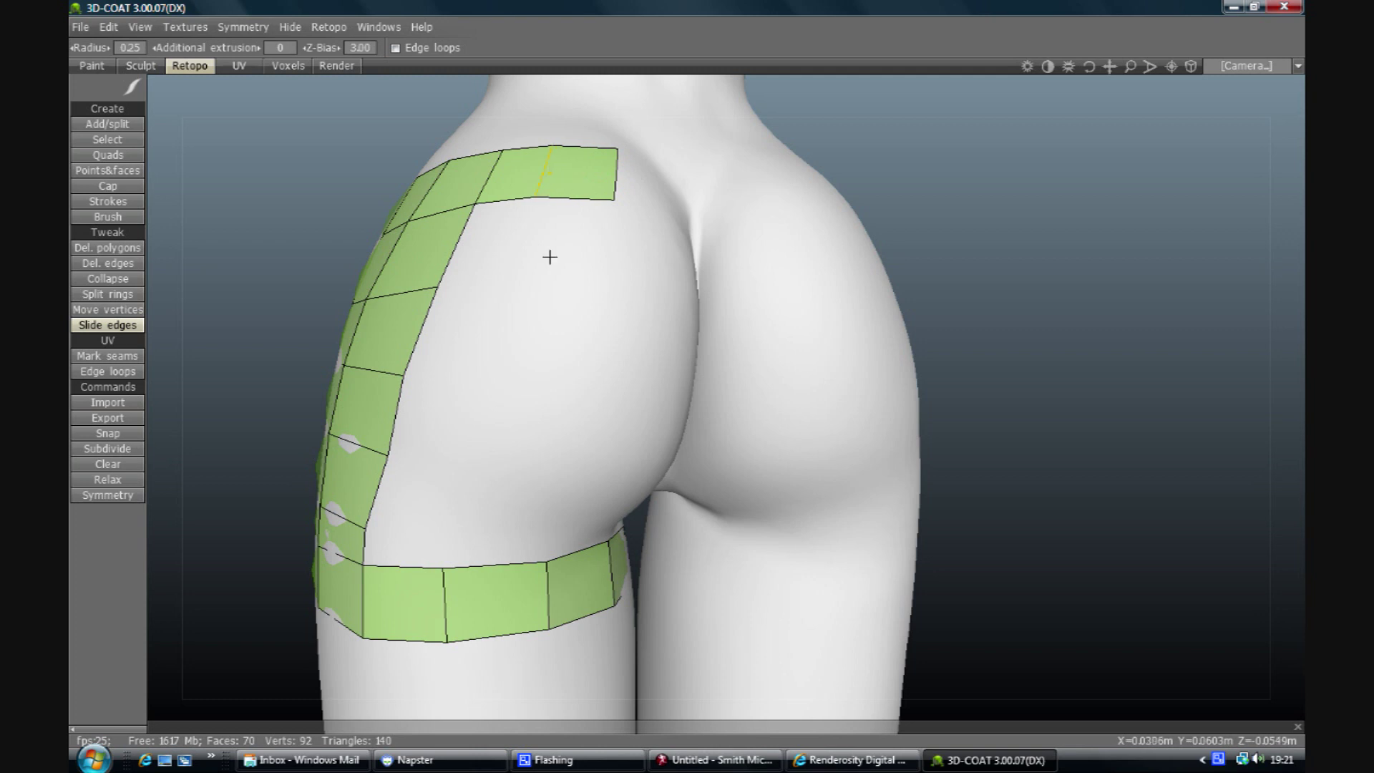
{"action": "left_click_drag", "start_coordinate": [446, 594], "coordinate": [462, 600]}
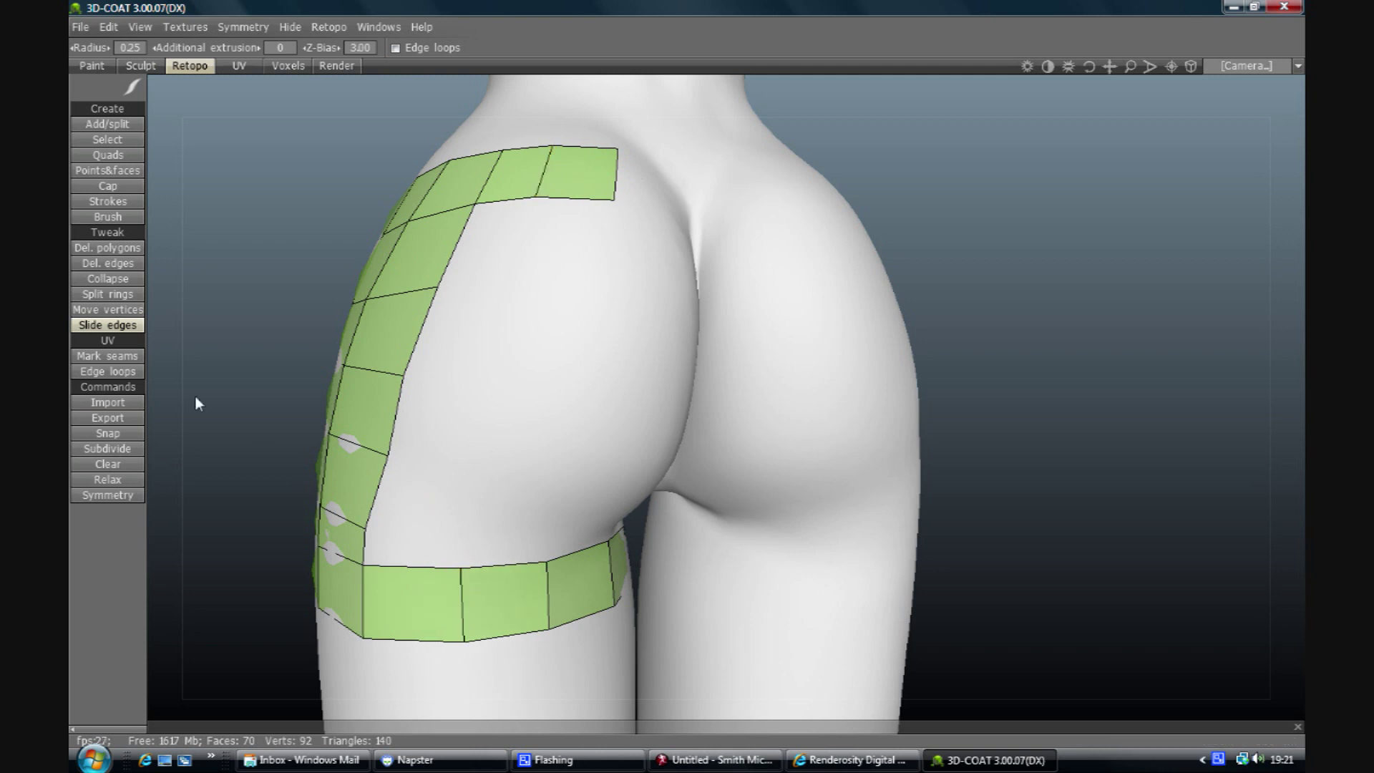
Step: Add a column of four points on the outer buttock and fill the strip beside the patch with five quads
{"action": "left_click", "coordinate": [104, 172]}
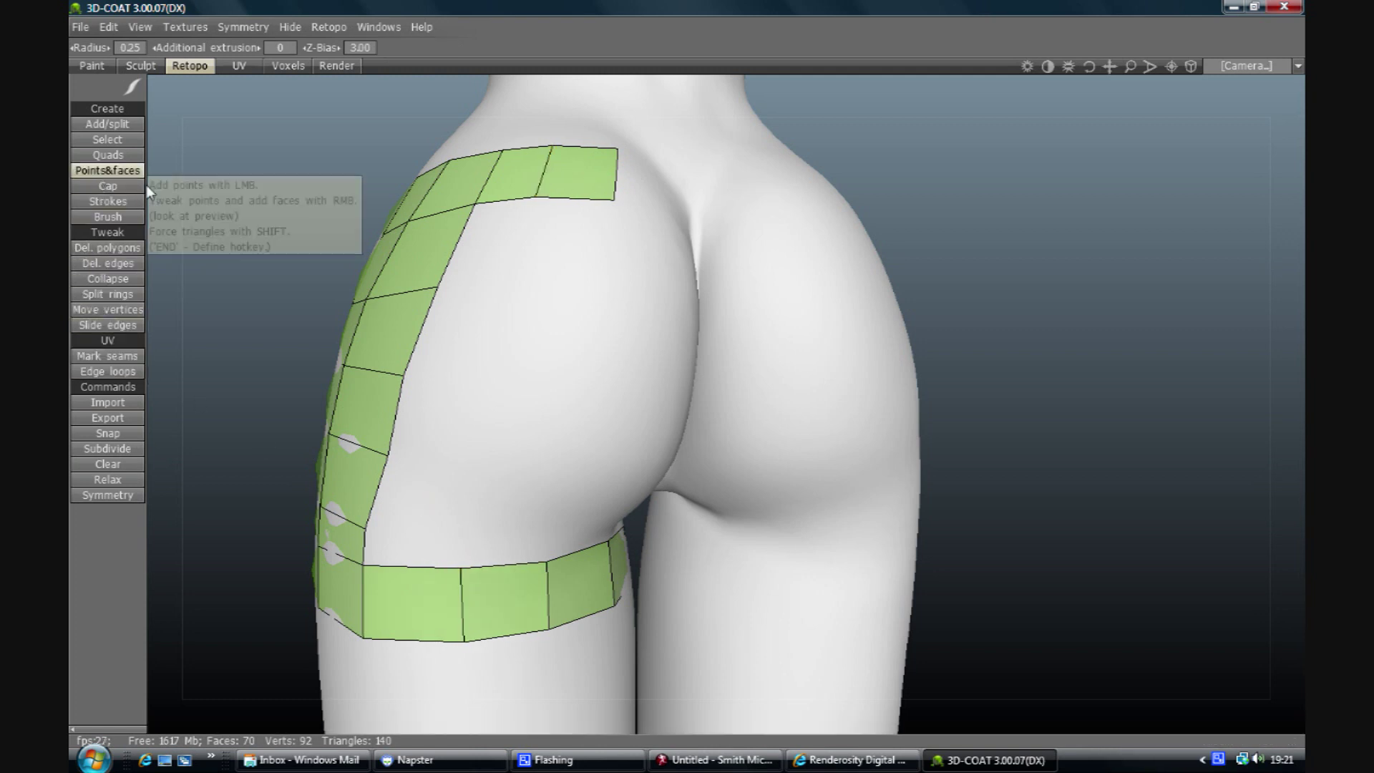
{"action": "left_click", "coordinate": [505, 281]}
{"action": "left_click", "coordinate": [477, 378]}
{"action": "left_click", "coordinate": [464, 455]}
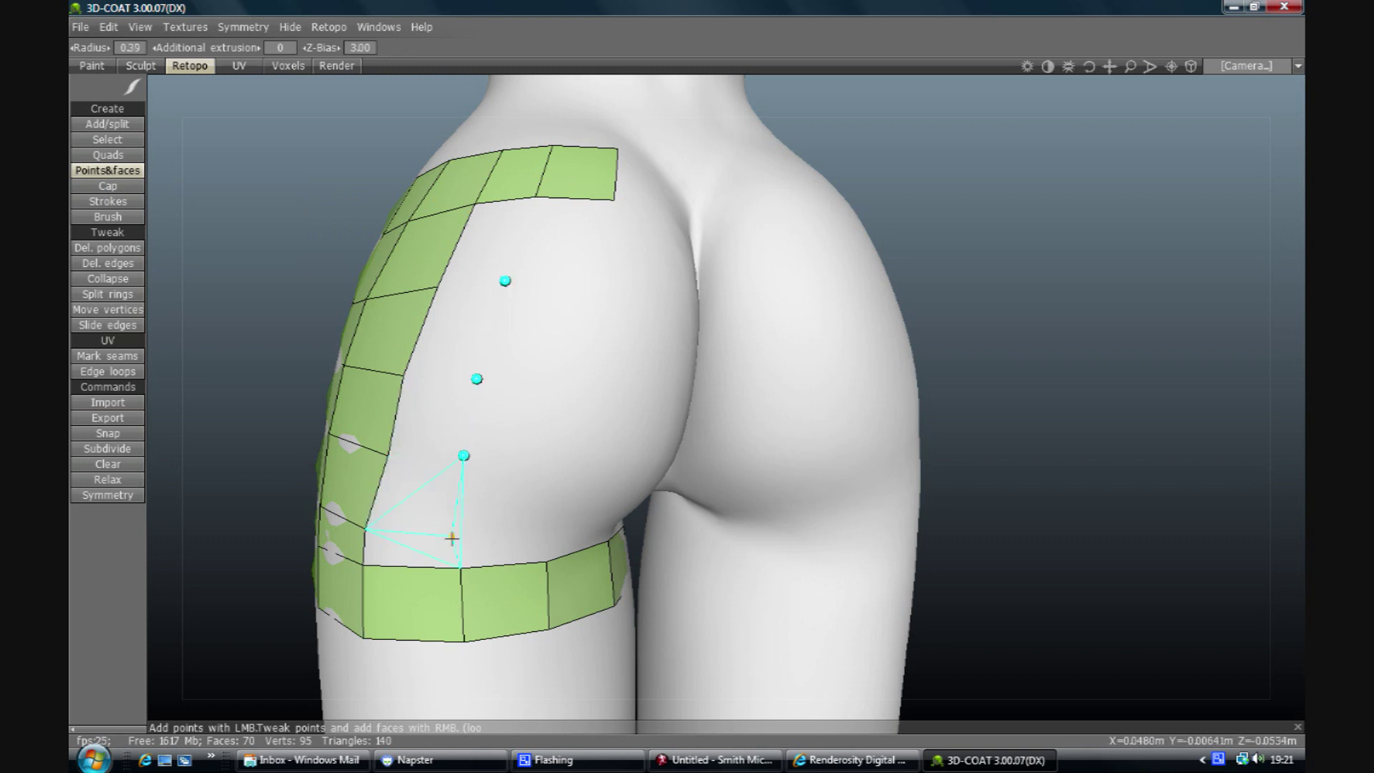
{"action": "right_click", "coordinate": [402, 554]}
{"action": "right_click", "coordinate": [424, 475]}
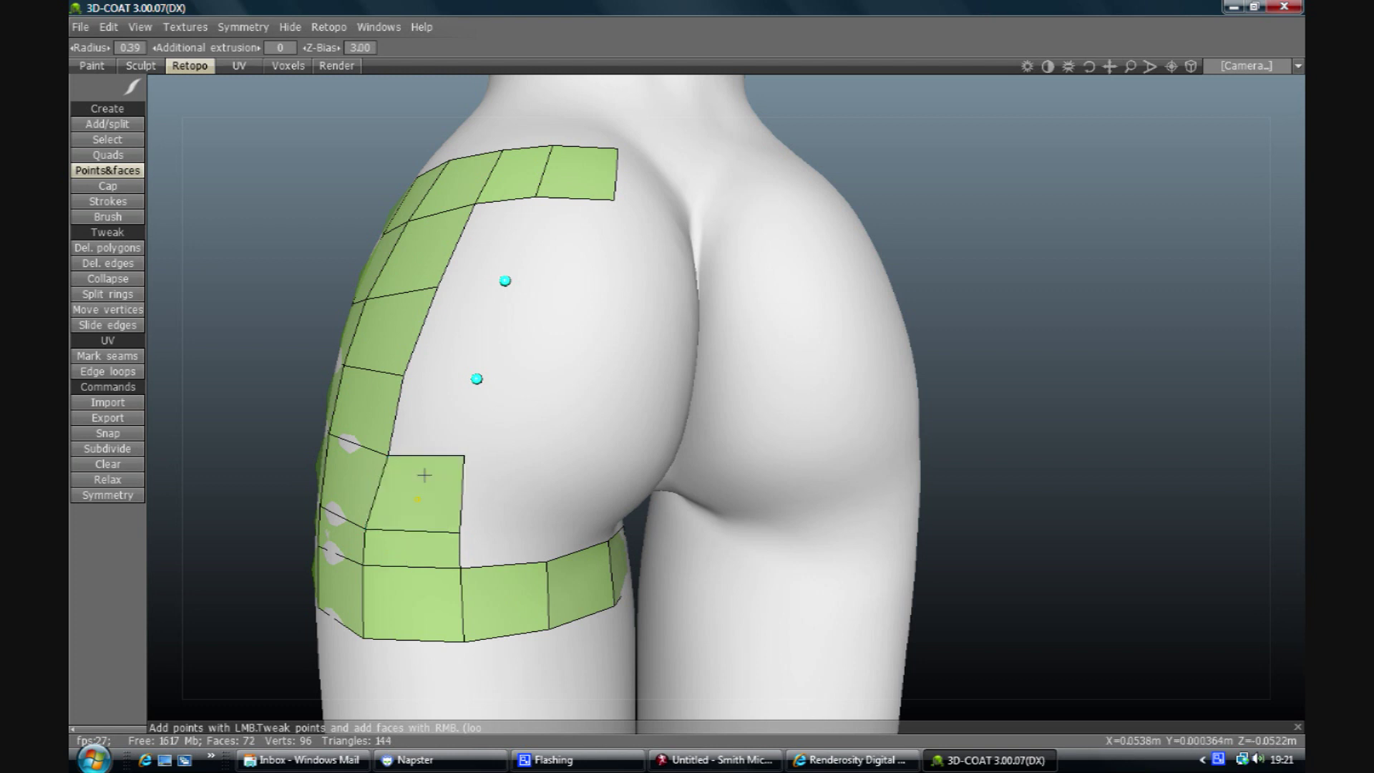
{"action": "right_click", "coordinate": [432, 411]}
{"action": "right_click", "coordinate": [443, 327]}
{"action": "right_click", "coordinate": [484, 246]}
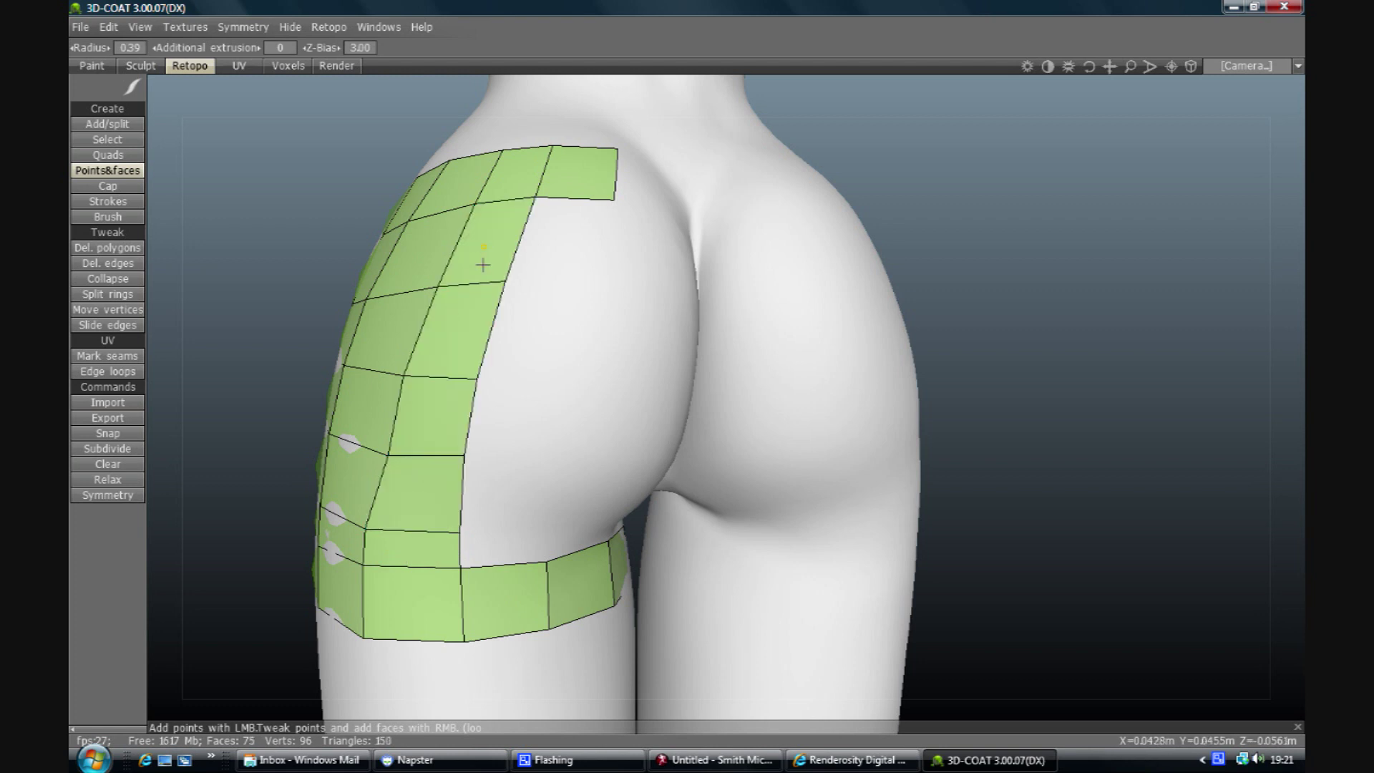
Step: Complete the next column of points across the mid buttock and fill it down to the thigh band with five quads
{"action": "left_click", "coordinate": [569, 376]}
{"action": "left_click", "coordinate": [542, 530]}
{"action": "right_click", "coordinate": [505, 548]}
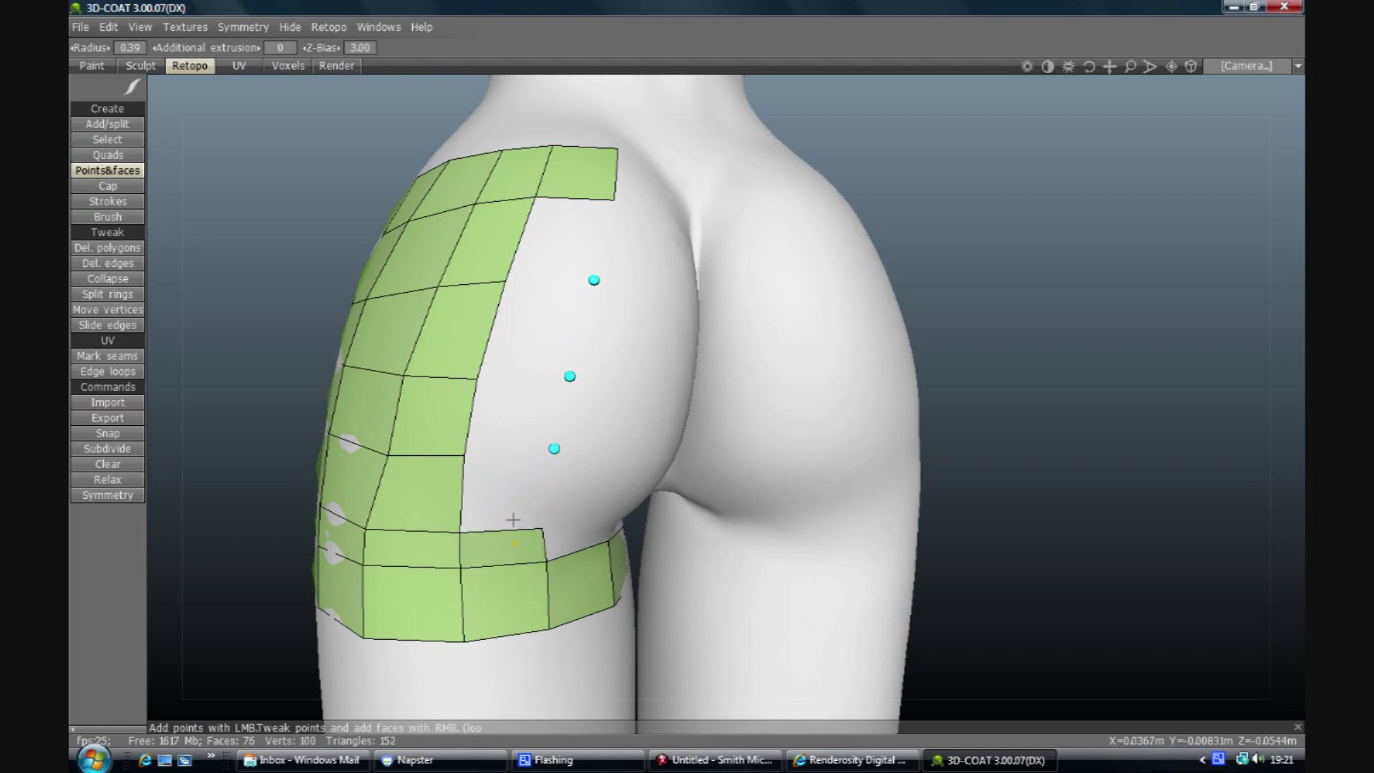
{"action": "right_click", "coordinate": [512, 492]}
{"action": "right_click", "coordinate": [520, 428]}
{"action": "right_click", "coordinate": [522, 334]}
{"action": "right_click", "coordinate": [544, 230]}
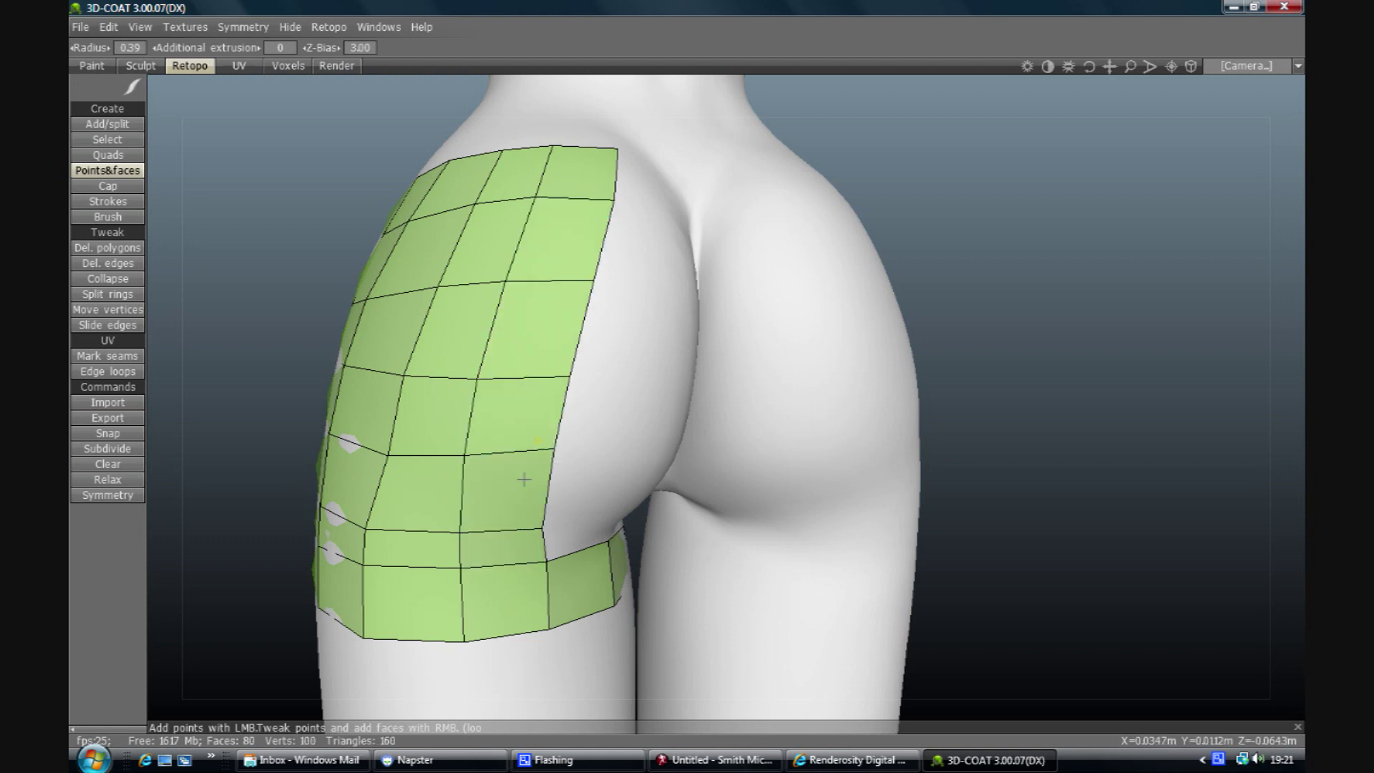
Step: Extend the rear hip band by one quad toward the cleft and build two more quads below it down the buttock
{"action": "left_click_drag", "start_coordinate": [1090, 67], "coordinate": [951, 157]}
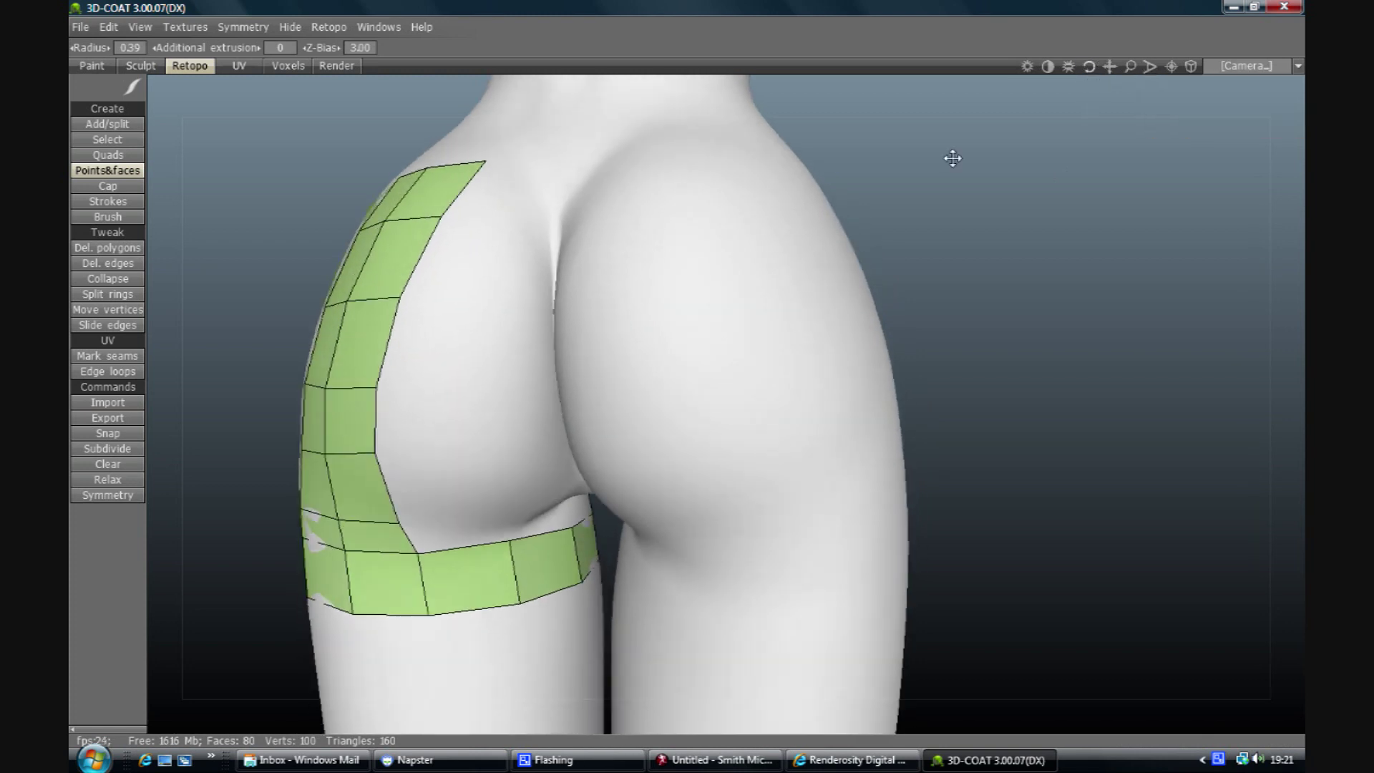
{"action": "left_click", "coordinate": [522, 170]}
{"action": "left_click", "coordinate": [505, 223]}
{"action": "right_click", "coordinate": [492, 184]}
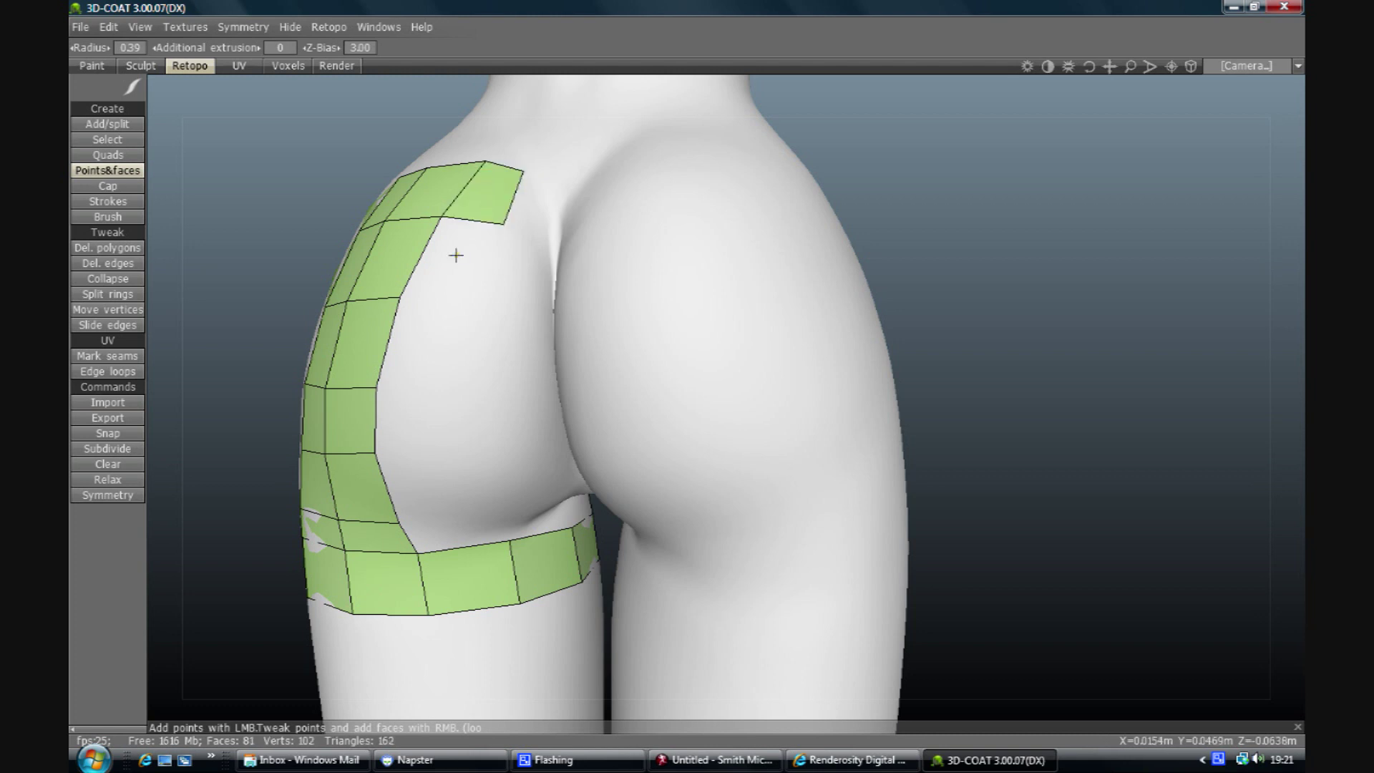
{"action": "left_click", "coordinate": [471, 301]}
{"action": "right_click", "coordinate": [458, 266]}
{"action": "left_click", "coordinate": [427, 350]}
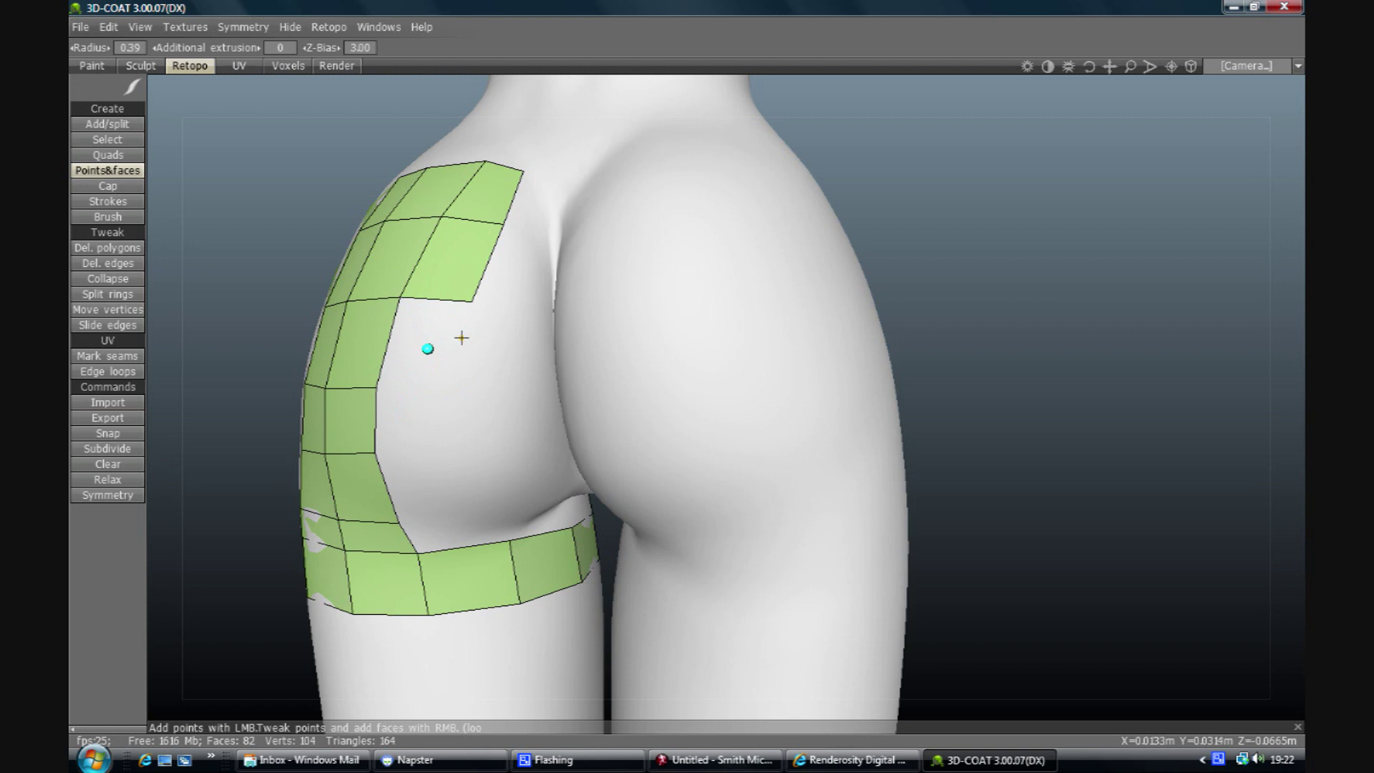
{"action": "left_click", "coordinate": [434, 341]}
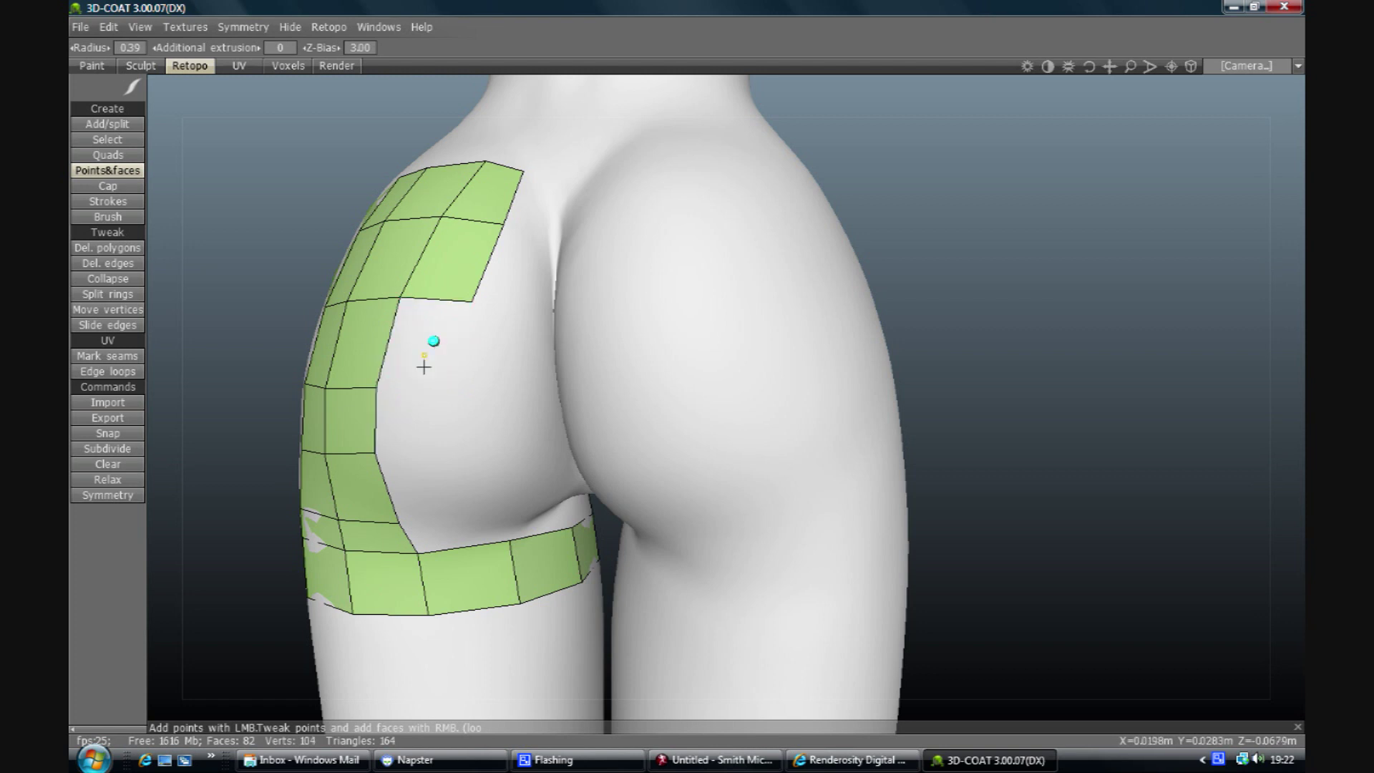
{"action": "key", "text": "ctrl+z"}
{"action": "left_click", "coordinate": [445, 390]}
{"action": "right_click", "coordinate": [427, 343]}
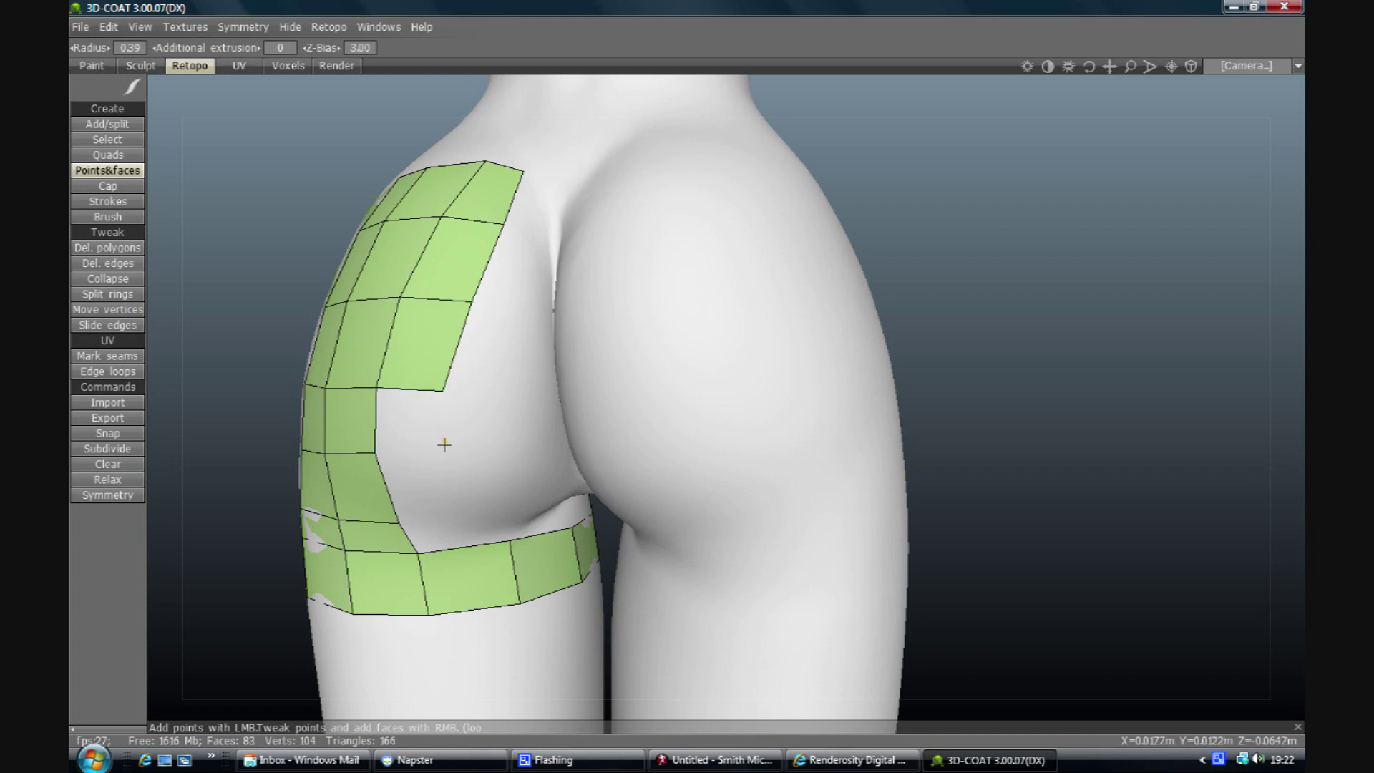
Step: Continue the column over the lower buttock with two quads and close its end onto the thigh band with a third
{"action": "left_click", "coordinate": [437, 447]}
{"action": "right_click", "coordinate": [402, 421]}
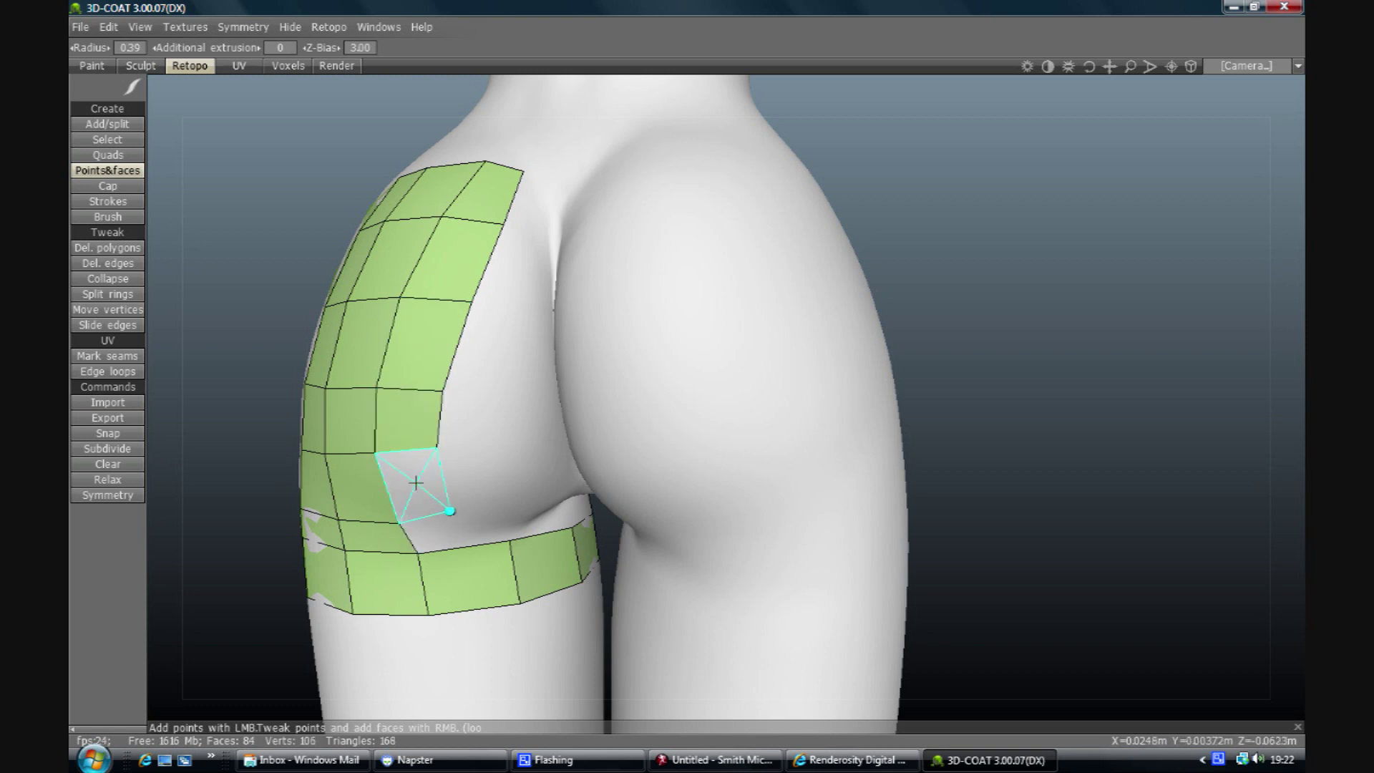
{"action": "right_click", "coordinate": [415, 483]}
{"action": "left_click", "coordinate": [448, 536]}
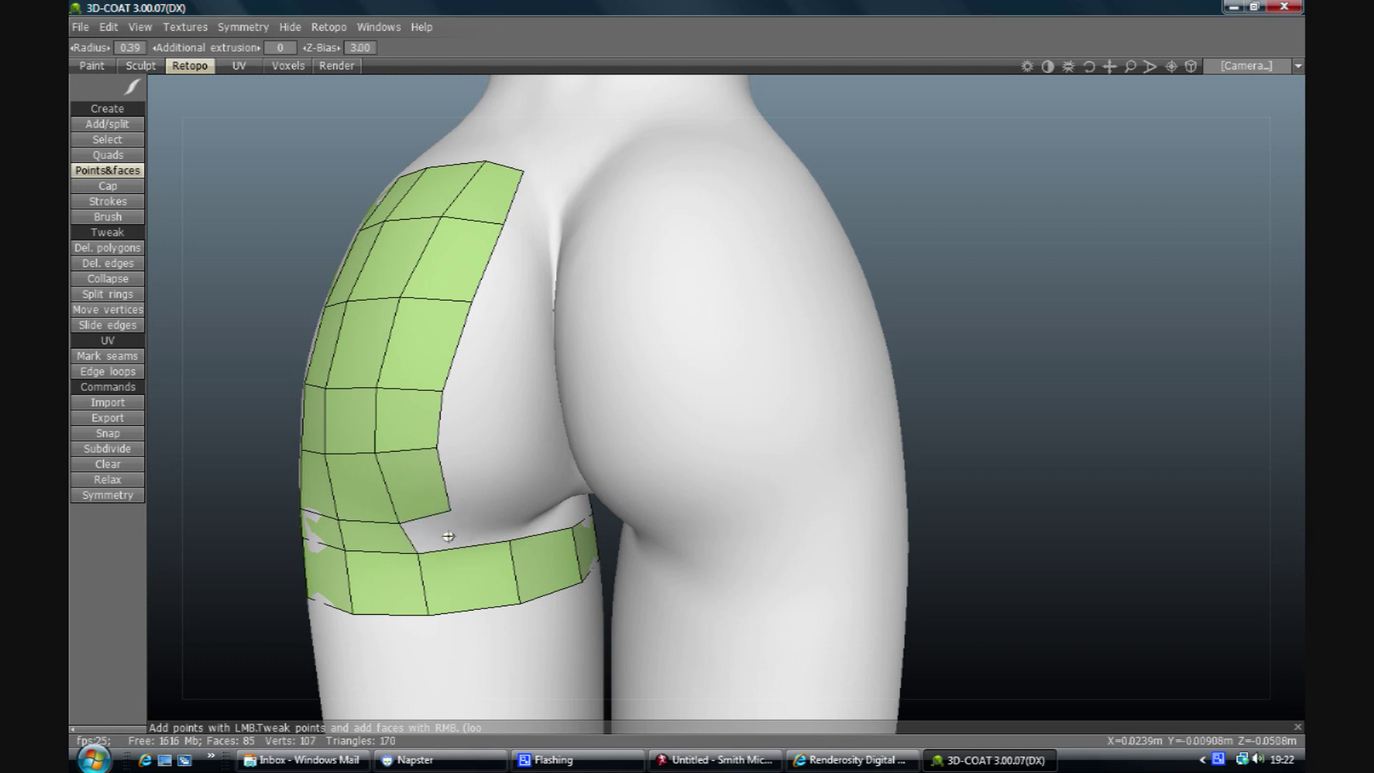
{"action": "left_click", "coordinate": [448, 536], "text": "ctrl"}
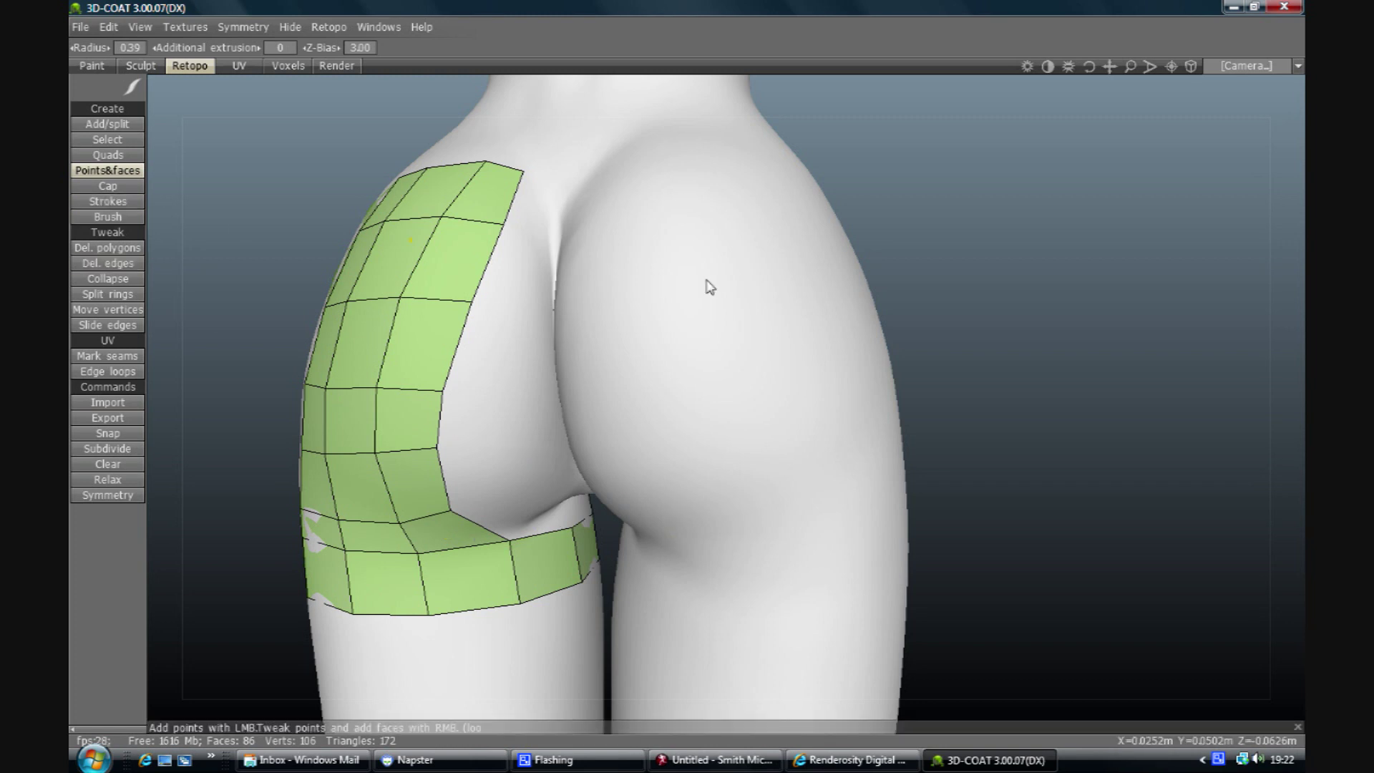
Step: Start a new column along the front patch's inner edge with two quads beside the crotch
{"action": "mouse_move", "coordinate": [1088, 66]}
{"action": "left_mouse_down"}
{"action": "mouse_move", "coordinate": [1071, 64]}
{"action": "mouse_move", "coordinate": [1085, 65]}
{"action": "left_mouse_up"}
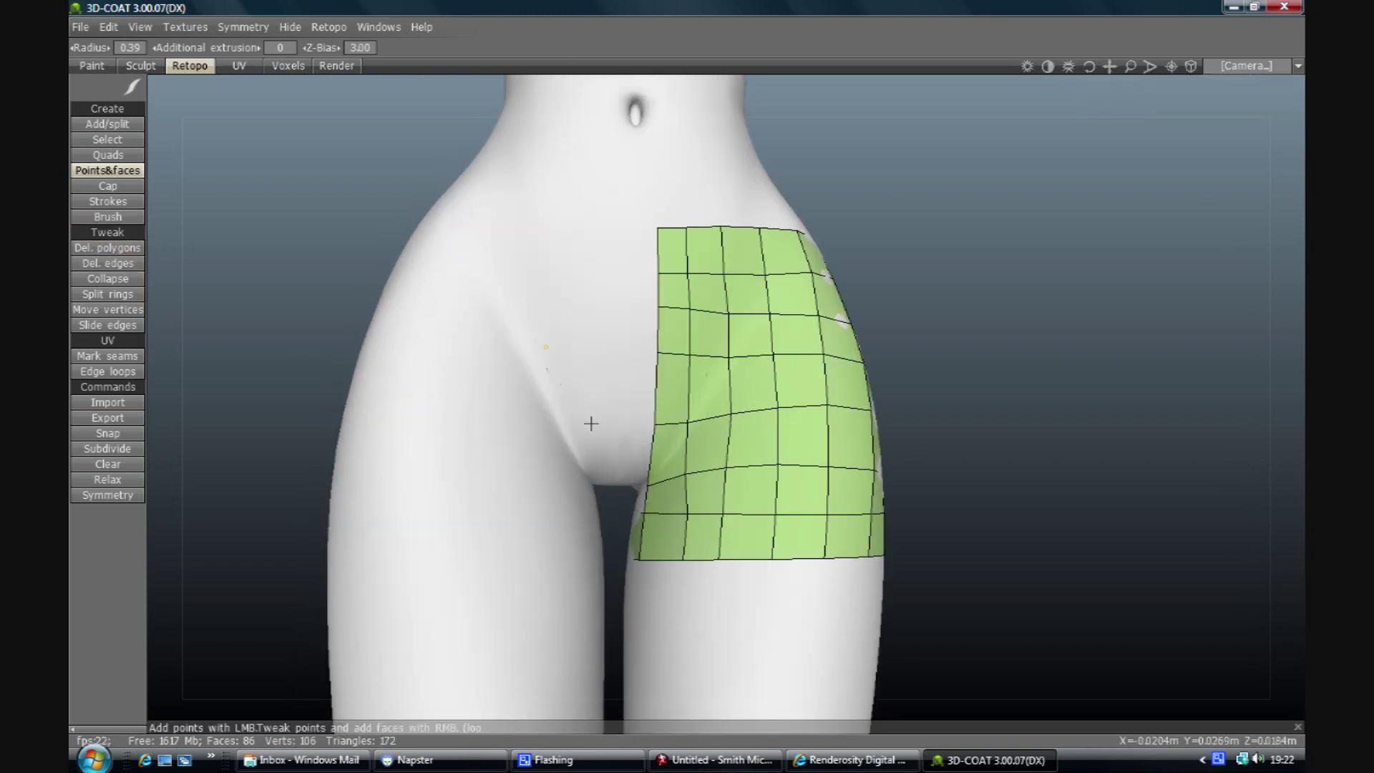
{"action": "left_click", "coordinate": [637, 425]}
{"action": "left_click", "coordinate": [629, 480]}
{"action": "right_click", "coordinate": [639, 452]}
{"action": "left_click", "coordinate": [638, 350]}
{"action": "right_click", "coordinate": [648, 381]}
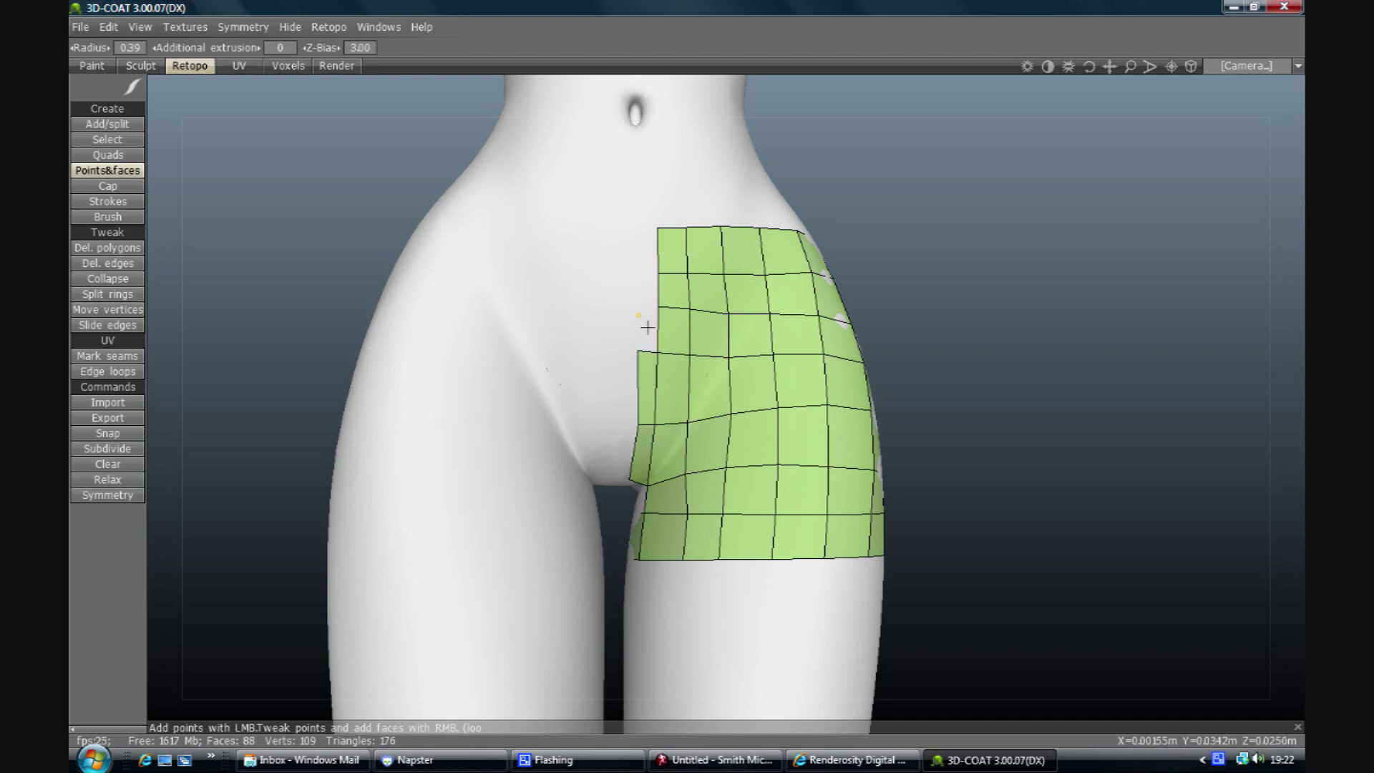
Step: Continue the front inner column up to the patch's upper edge with three quads along the body's centerline
{"action": "left_click", "coordinate": [648, 327]}
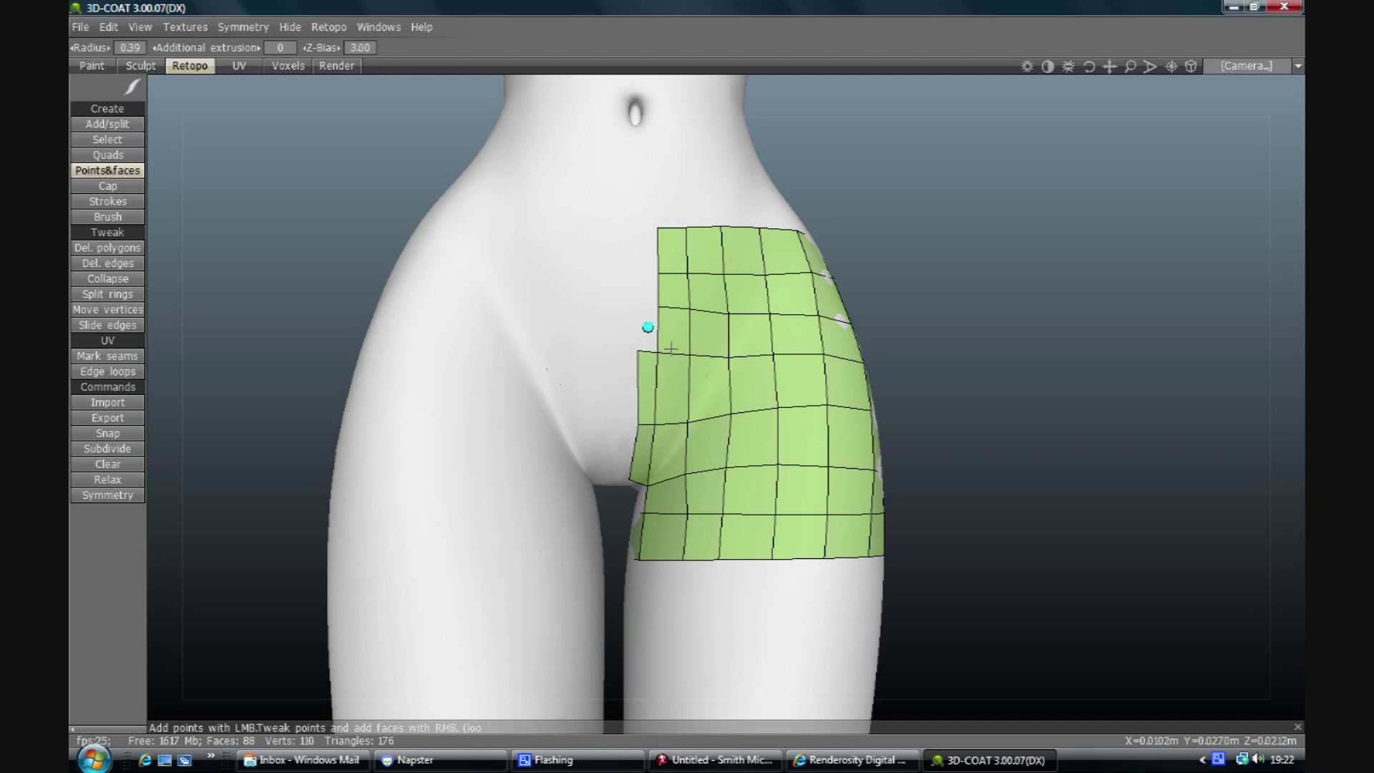
{"action": "key", "text": "ctrl+z"}
{"action": "left_click", "coordinate": [639, 308]}
{"action": "right_click", "coordinate": [649, 333]}
{"action": "left_click", "coordinate": [638, 275]}
{"action": "right_click", "coordinate": [646, 285]}
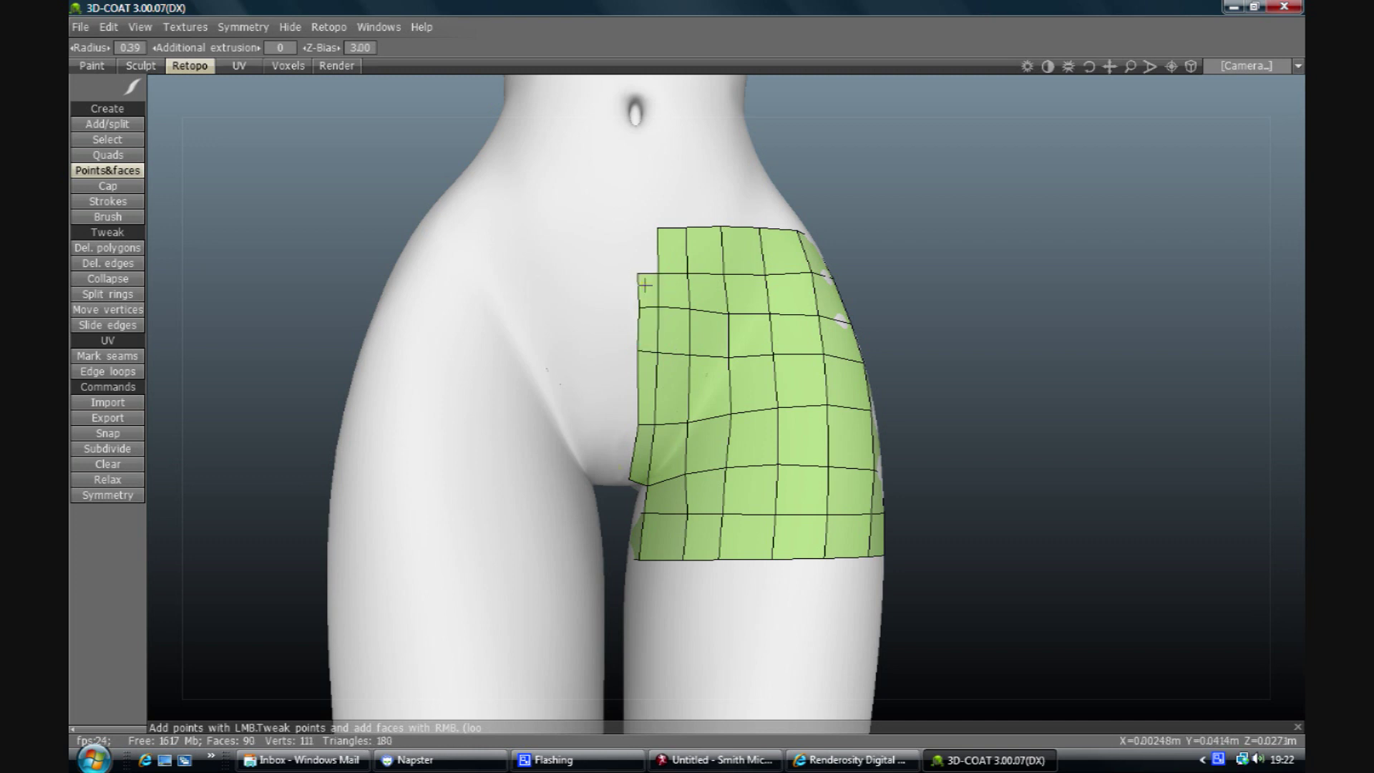
{"action": "left_click", "coordinate": [635, 231]}
{"action": "right_click", "coordinate": [645, 251]}
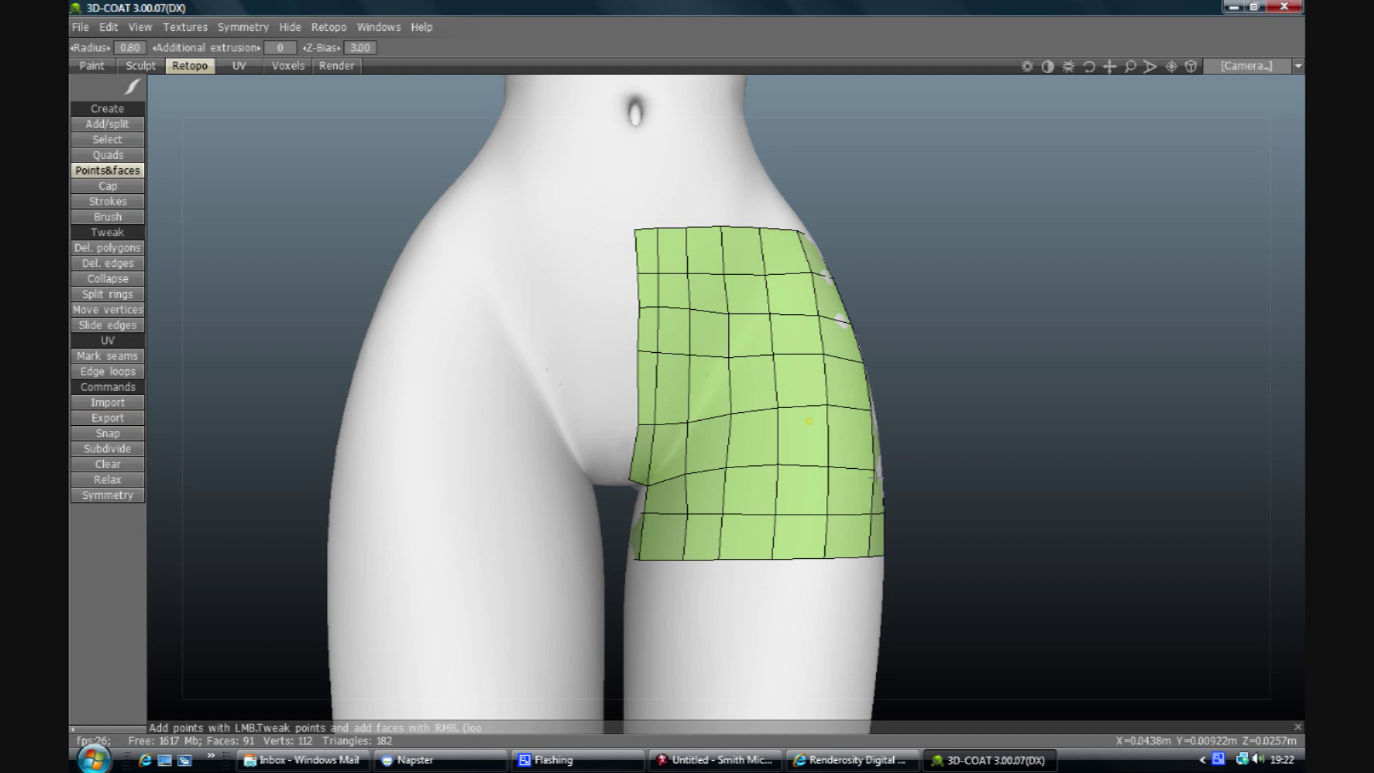
Step: Add two points under the crotch and extend the lower end of the inner column with one quad
{"action": "left_click_drag", "start_coordinate": [1089, 66], "coordinate": [1043, 117]}
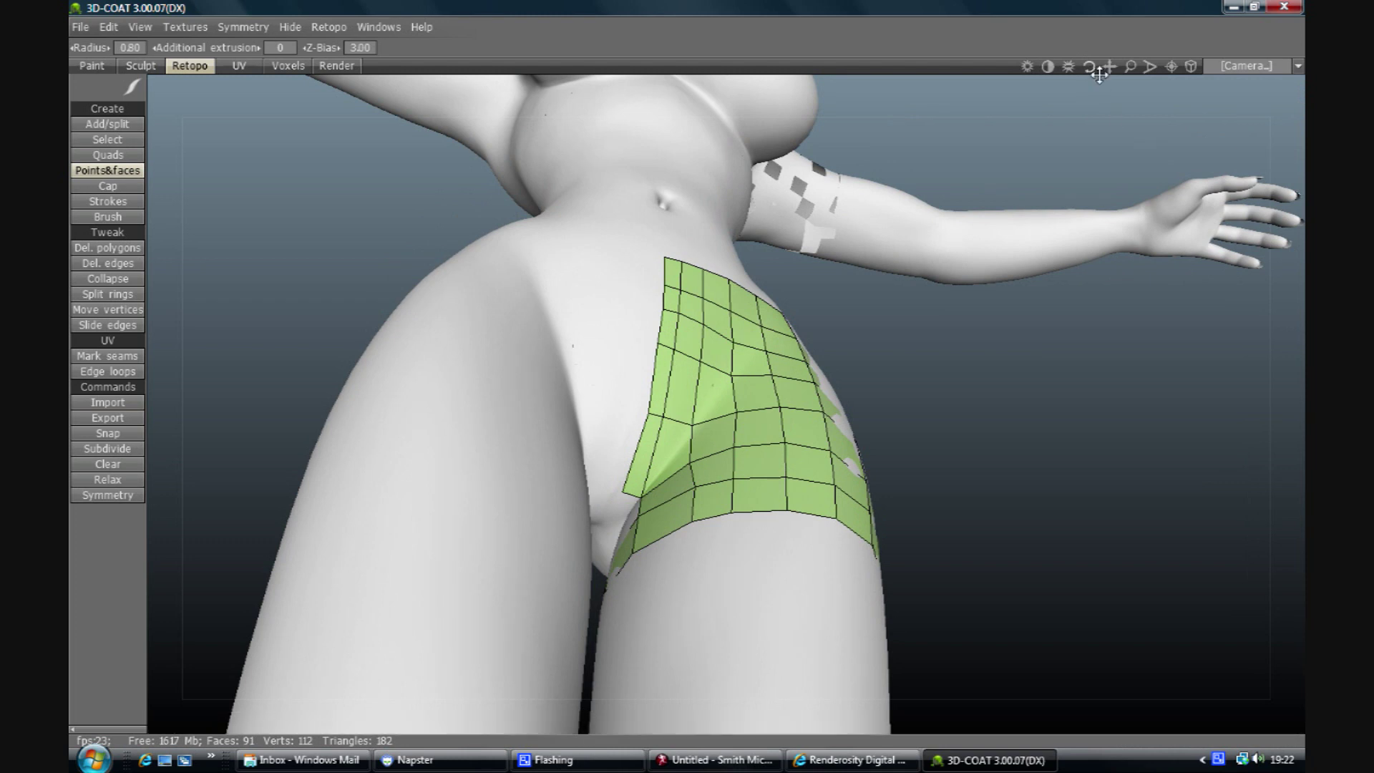
{"action": "left_click_drag", "start_coordinate": [1109, 68], "coordinate": [1121, 39]}
{"action": "middle_click_drag", "start_coordinate": [939, 209], "coordinate": [986, 62]}
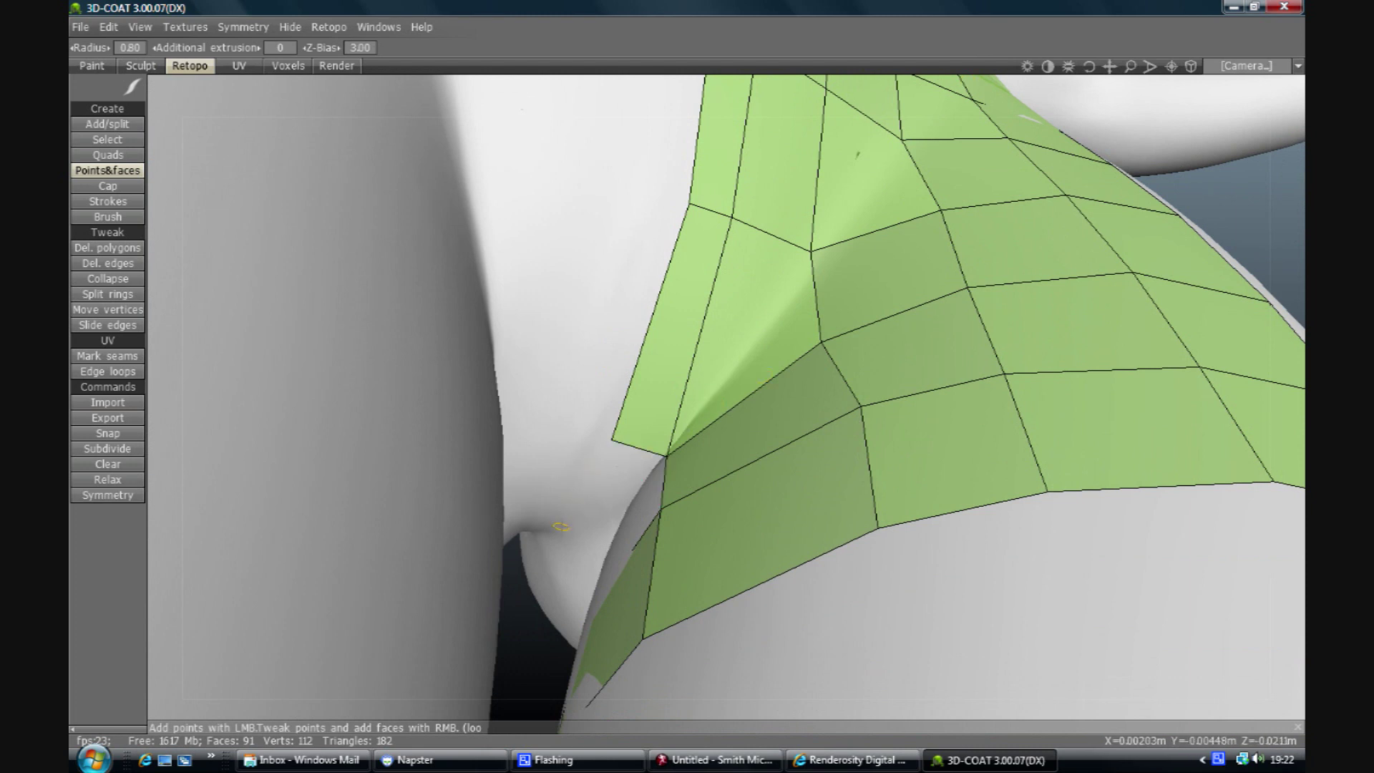
{"action": "left_click", "coordinate": [567, 531]}
{"action": "left_click", "coordinate": [601, 546]}
{"action": "right_click", "coordinate": [610, 502]}
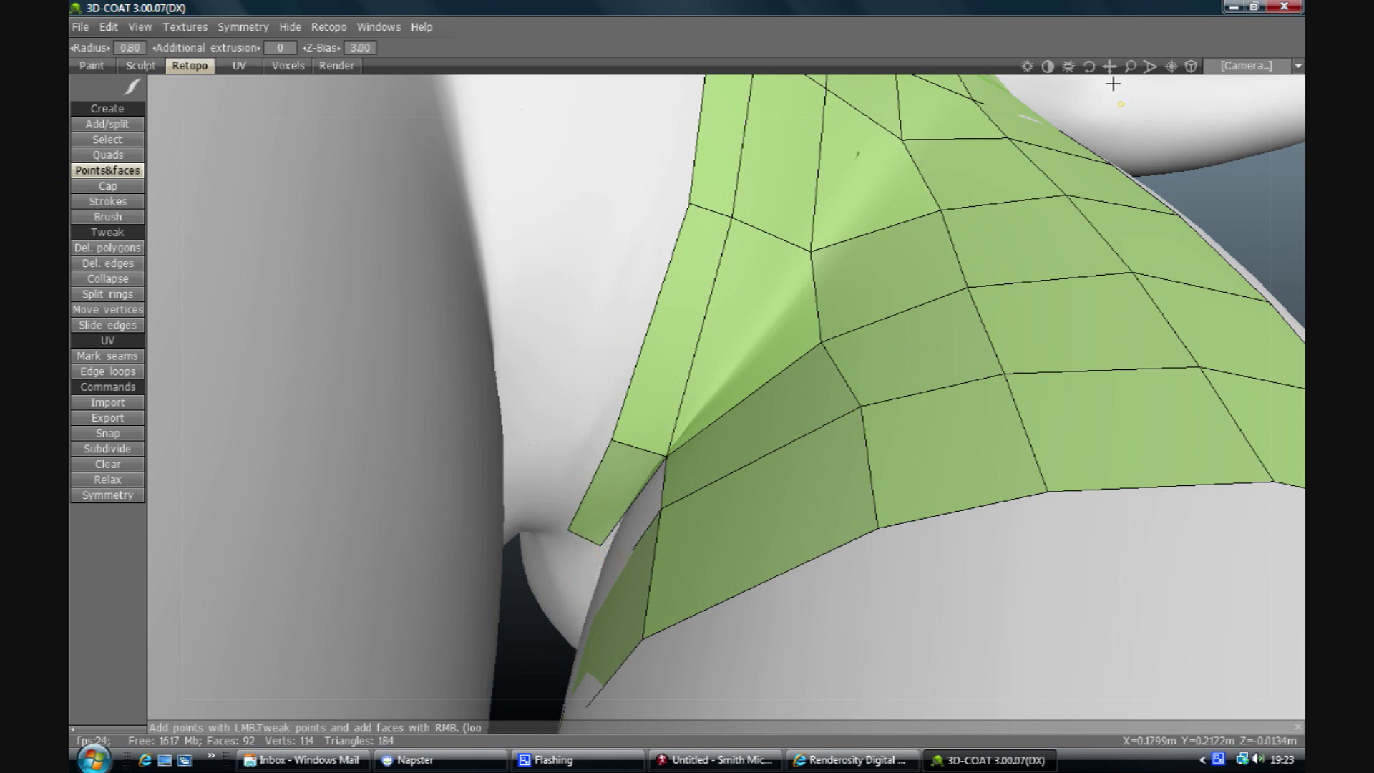
Step: Fill the inner-thigh gap below the crotch strip with a quad using a Strokes spline between its two open corners
{"action": "left_click_drag", "start_coordinate": [1089, 66], "coordinate": [1061, 100]}
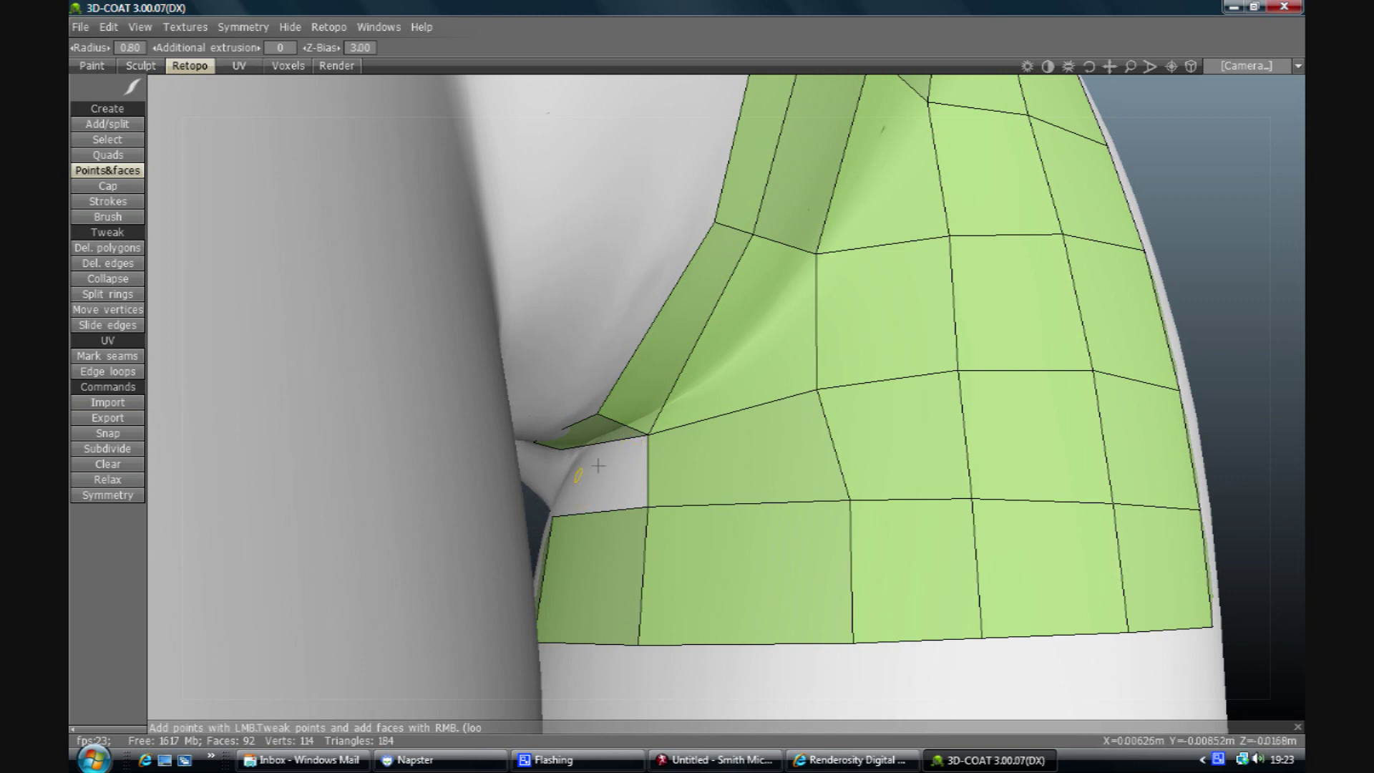
{"action": "left_click_drag", "start_coordinate": [1089, 66], "coordinate": [1076, 95]}
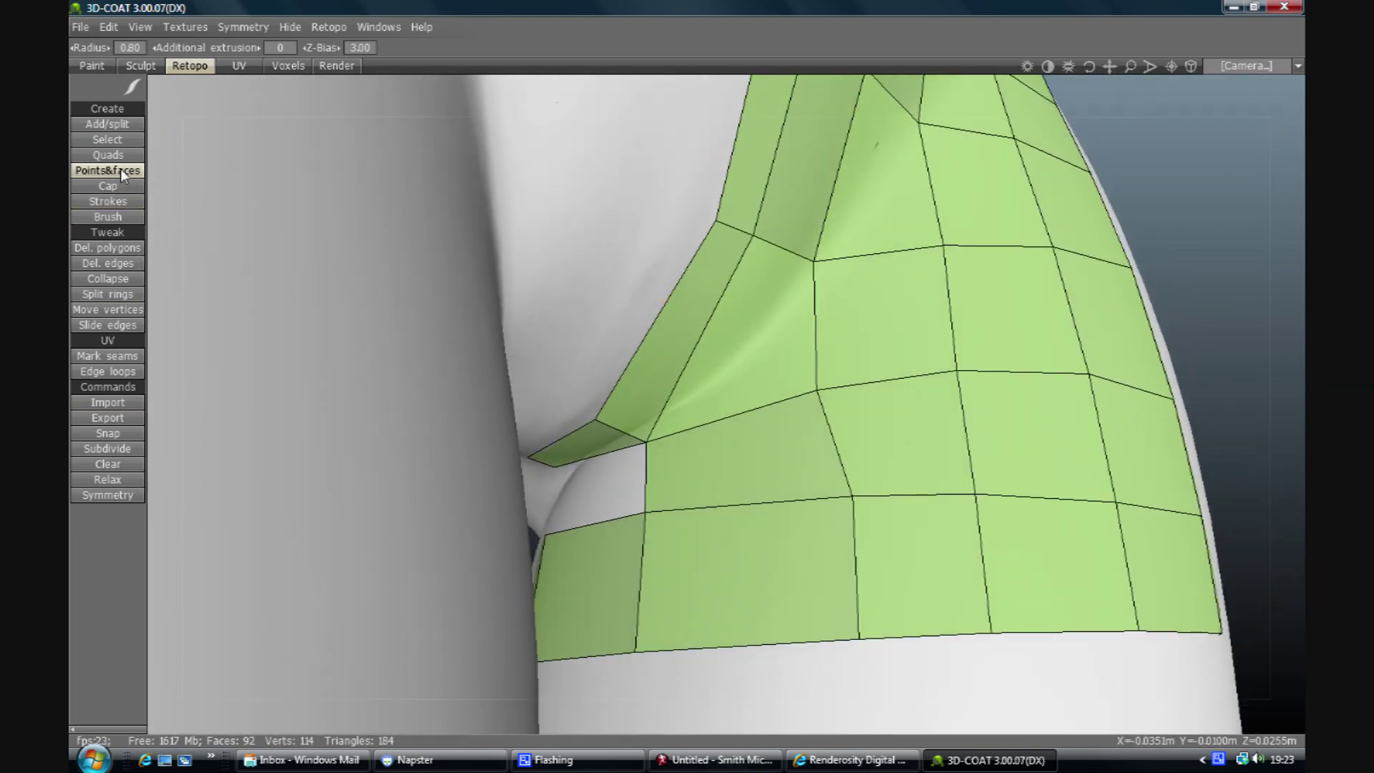
{"action": "left_click", "coordinate": [116, 201]}
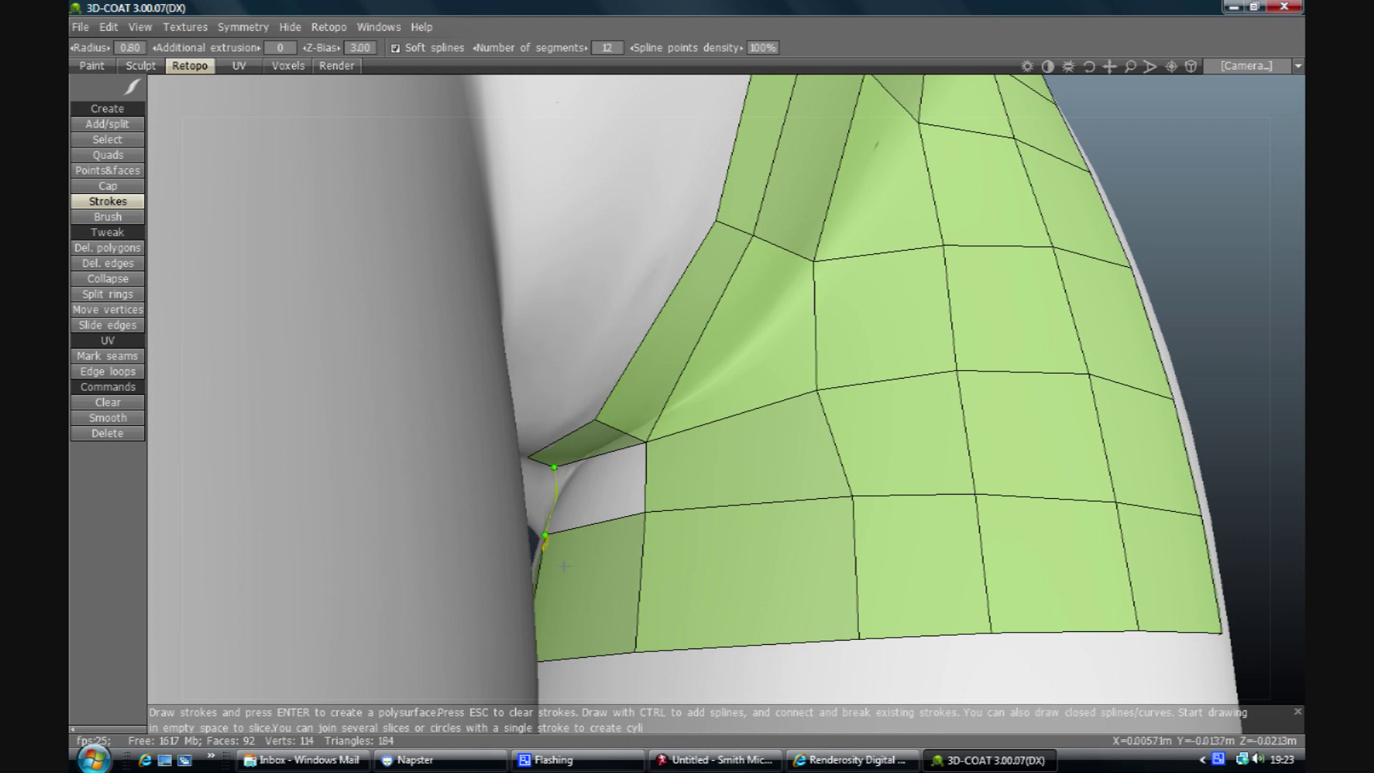
{"action": "key", "text": "Return"}
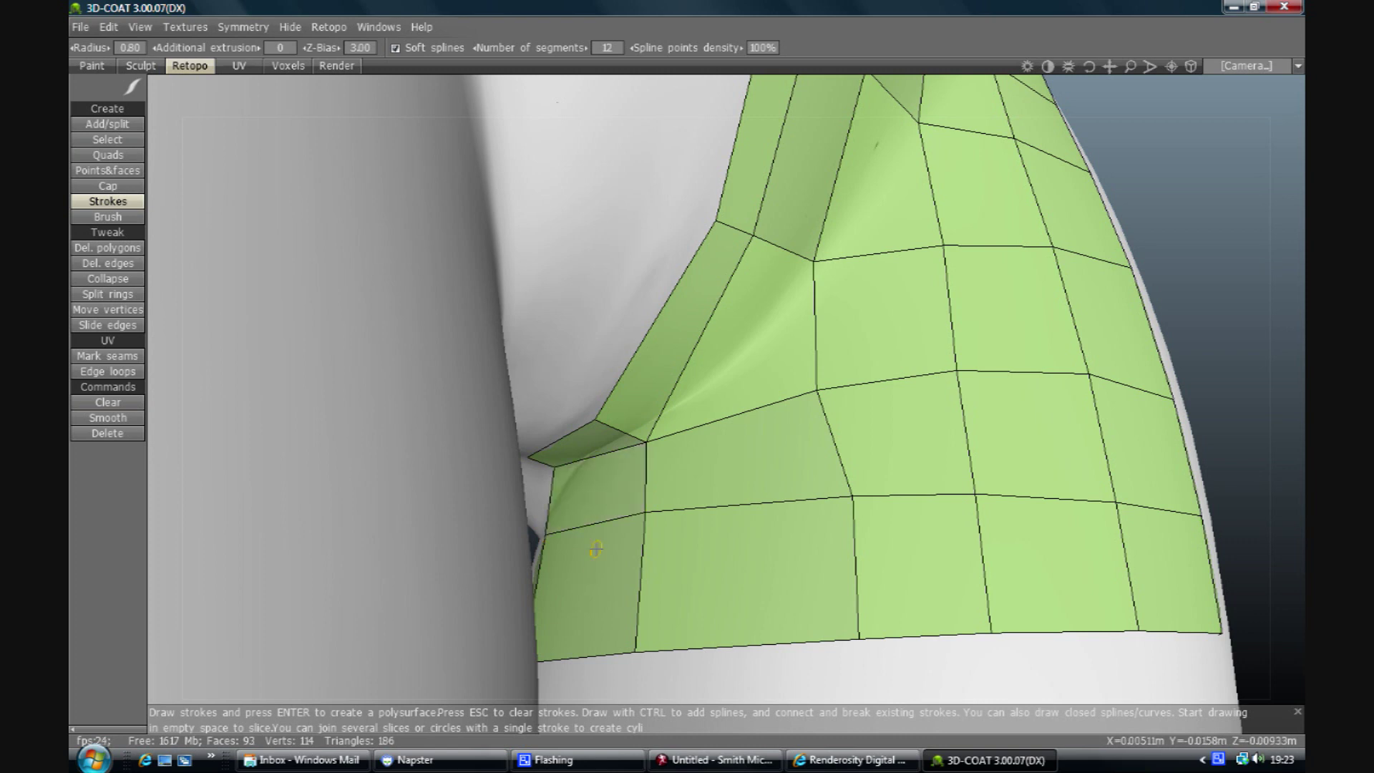
Step: Add two points below the buttock crease with Points&faces and fill two quads joining the crotch strip to the rear thigh band
{"action": "mouse_move", "coordinate": [1093, 71]}
{"action": "left_mouse_down"}
{"action": "mouse_move", "coordinate": [1110, 62]}
{"action": "mouse_move", "coordinate": [1018, 117]}
{"action": "left_mouse_up"}
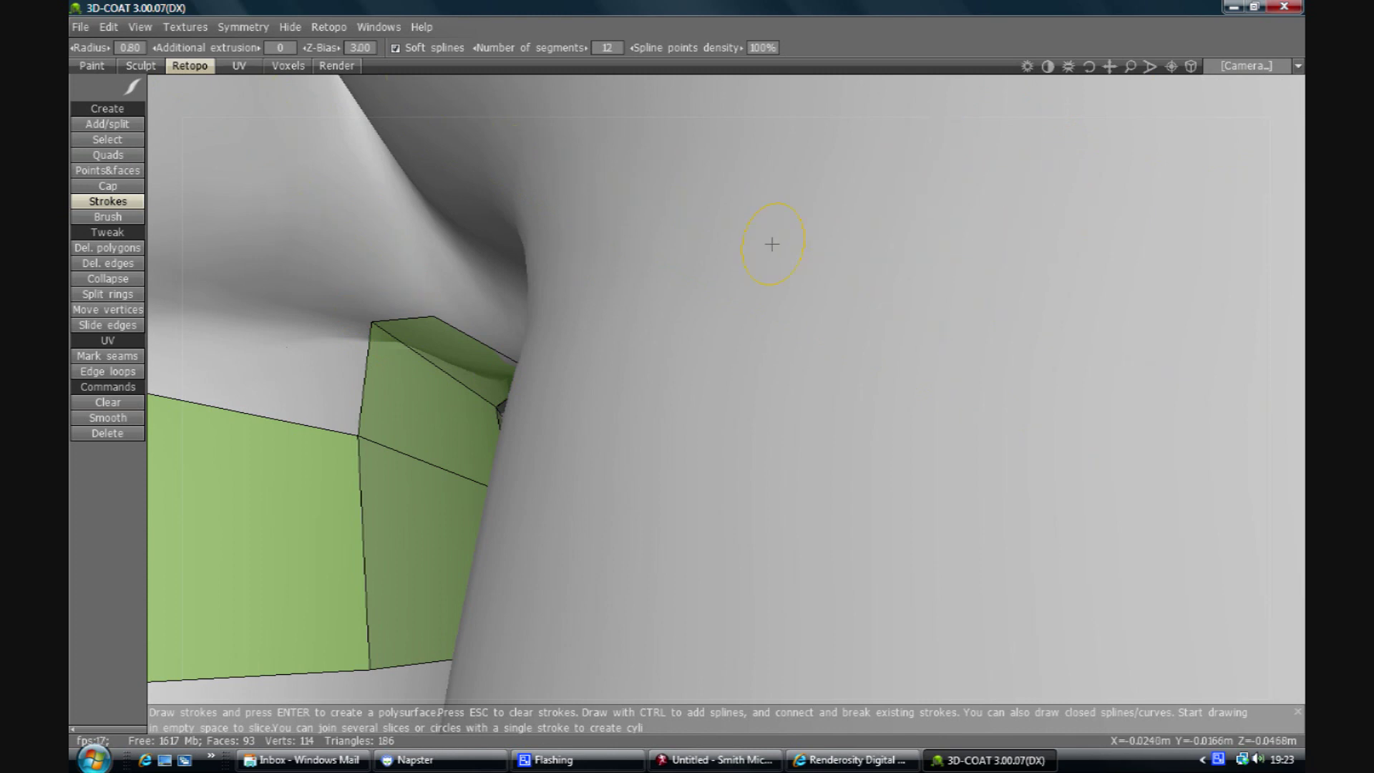
{"action": "mouse_move", "coordinate": [1131, 66]}
{"action": "left_mouse_down"}
{"action": "mouse_move", "coordinate": [1116, 69]}
{"action": "mouse_move", "coordinate": [1143, 62]}
{"action": "left_mouse_up"}
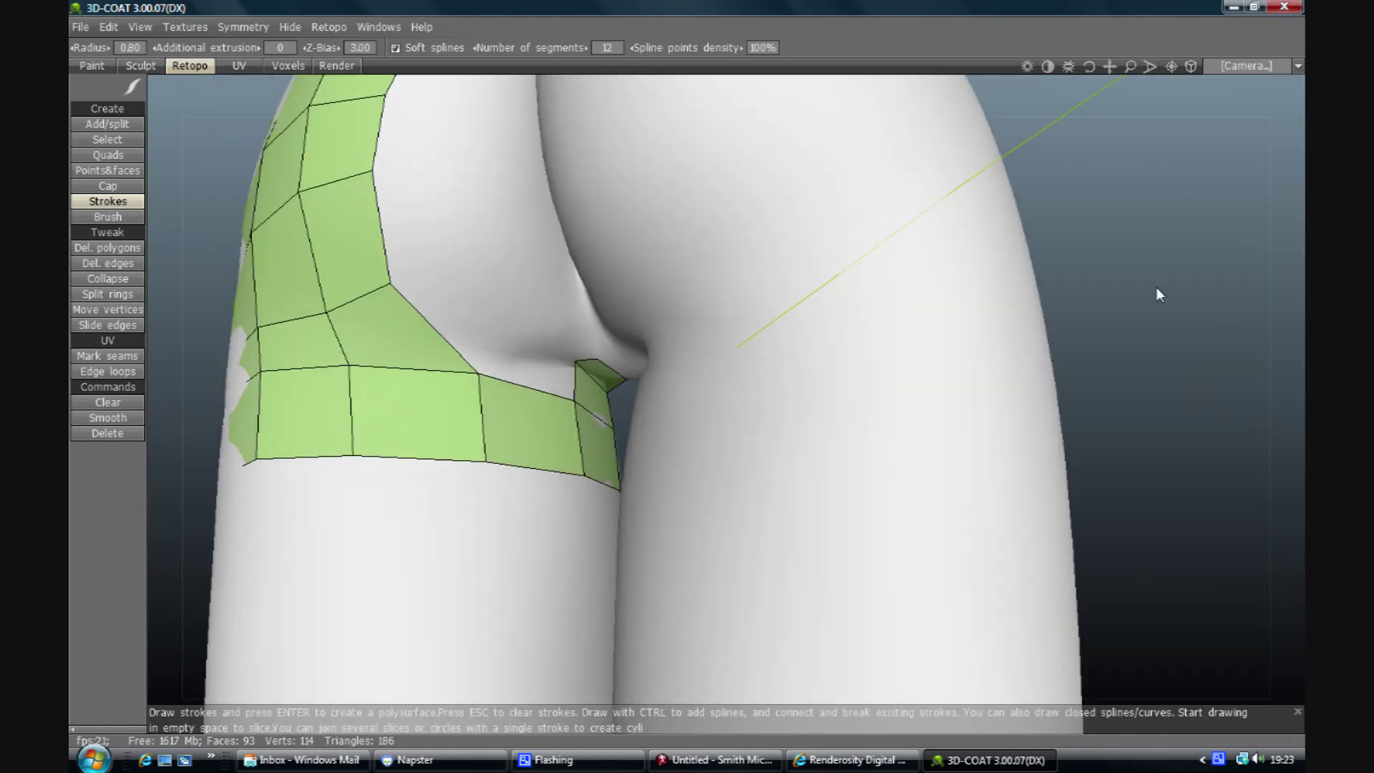
{"action": "mouse_move", "coordinate": [1074, 239]}
{"action": "middle_mouse_down"}
{"action": "mouse_move", "coordinate": [1130, 188]}
{"action": "mouse_move", "coordinate": [1127, 204]}
{"action": "middle_mouse_up"}
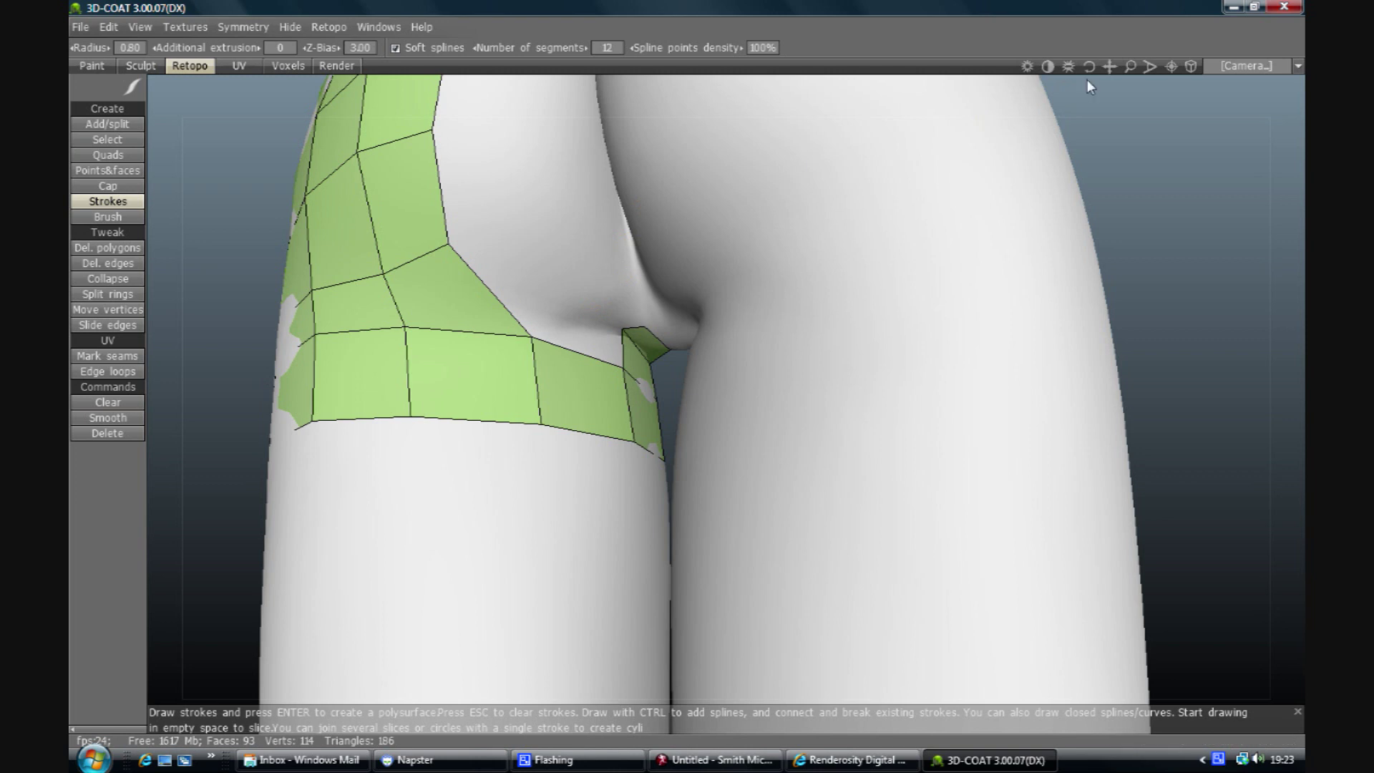
{"action": "left_click_drag", "start_coordinate": [1131, 65], "coordinate": [1134, 107]}
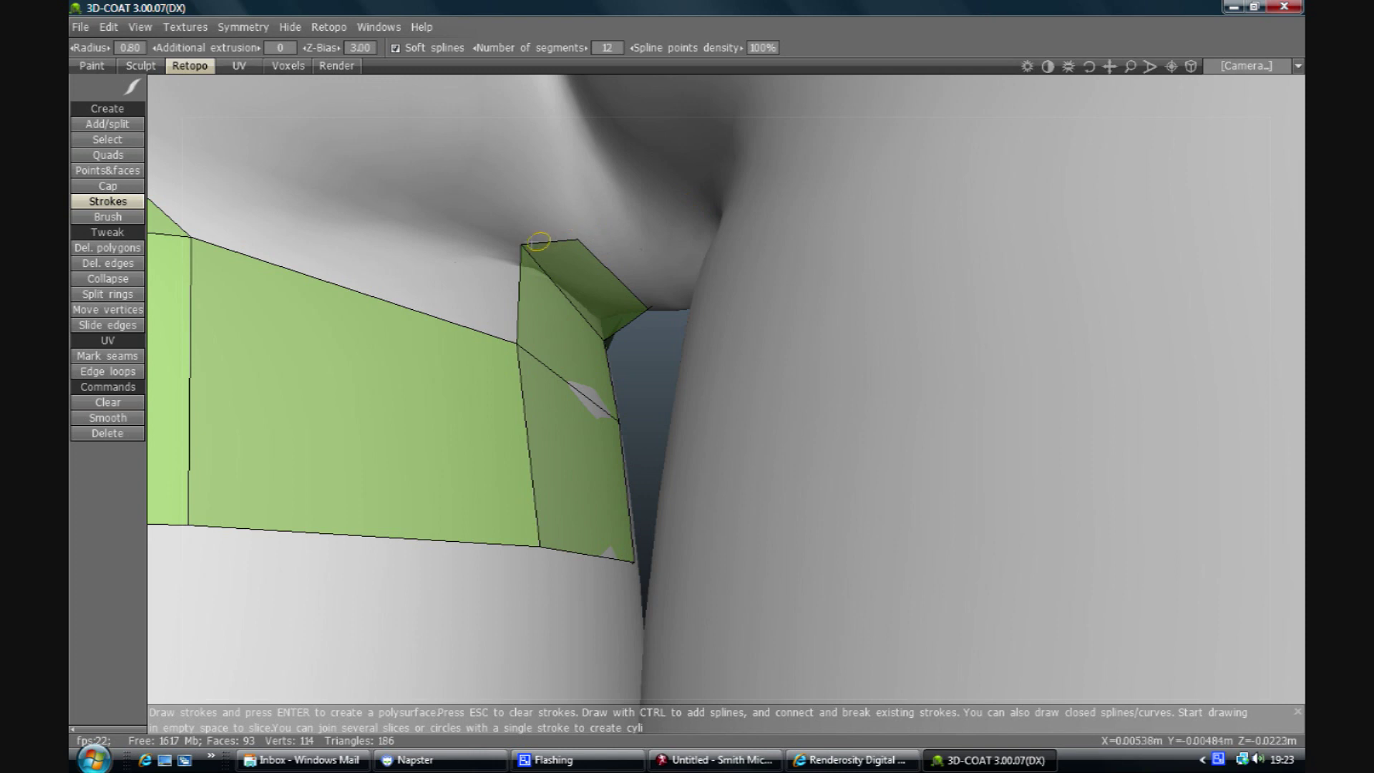
{"action": "left_click", "coordinate": [109, 171]}
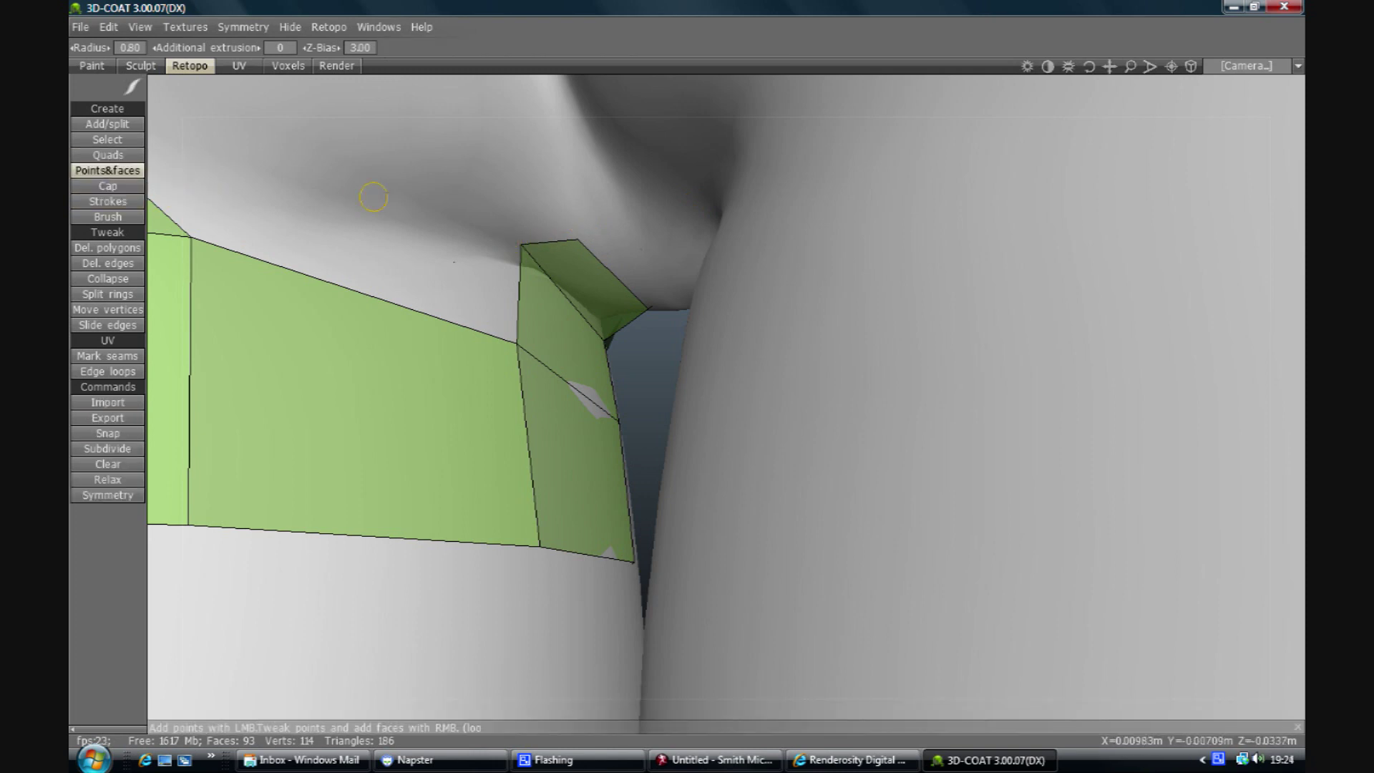
{"action": "left_click", "coordinate": [264, 137]}
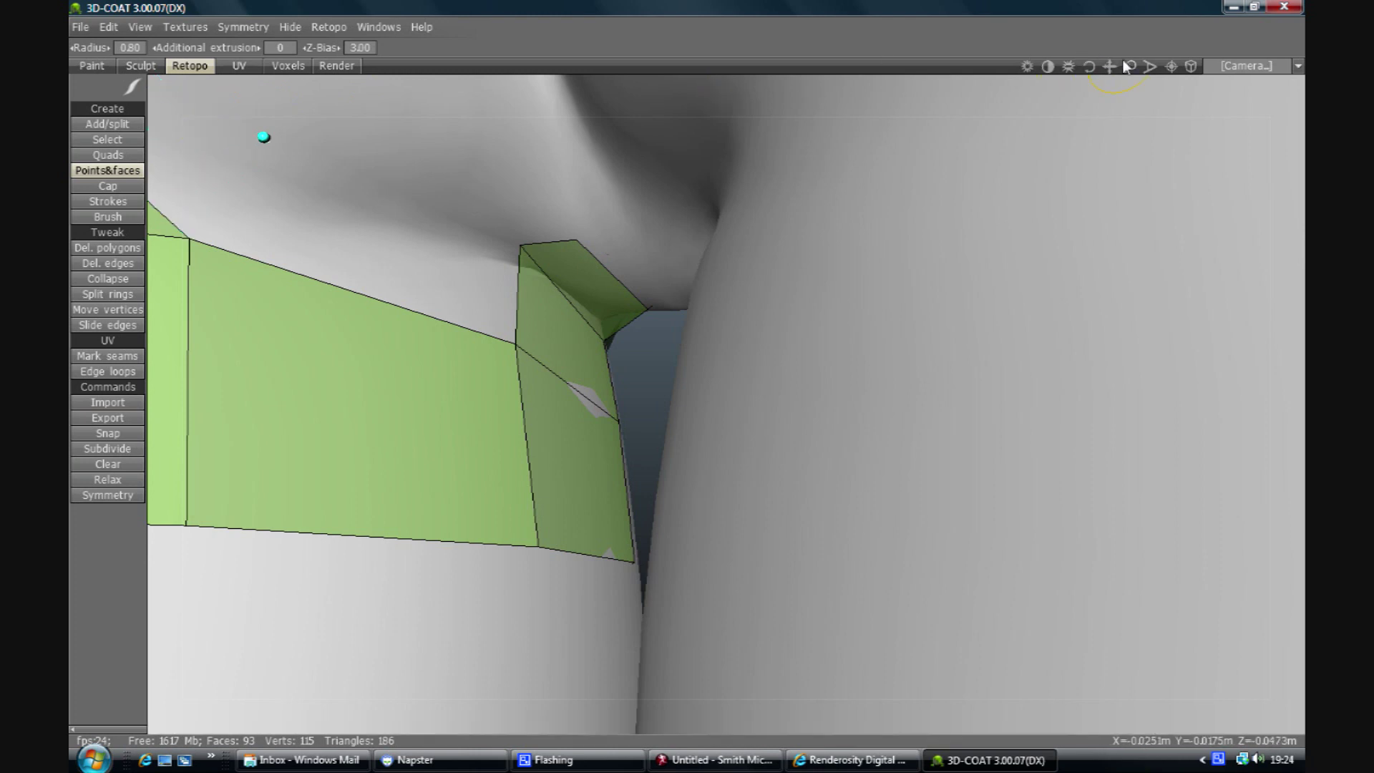
{"action": "left_click_drag", "start_coordinate": [1131, 65], "coordinate": [1126, 68]}
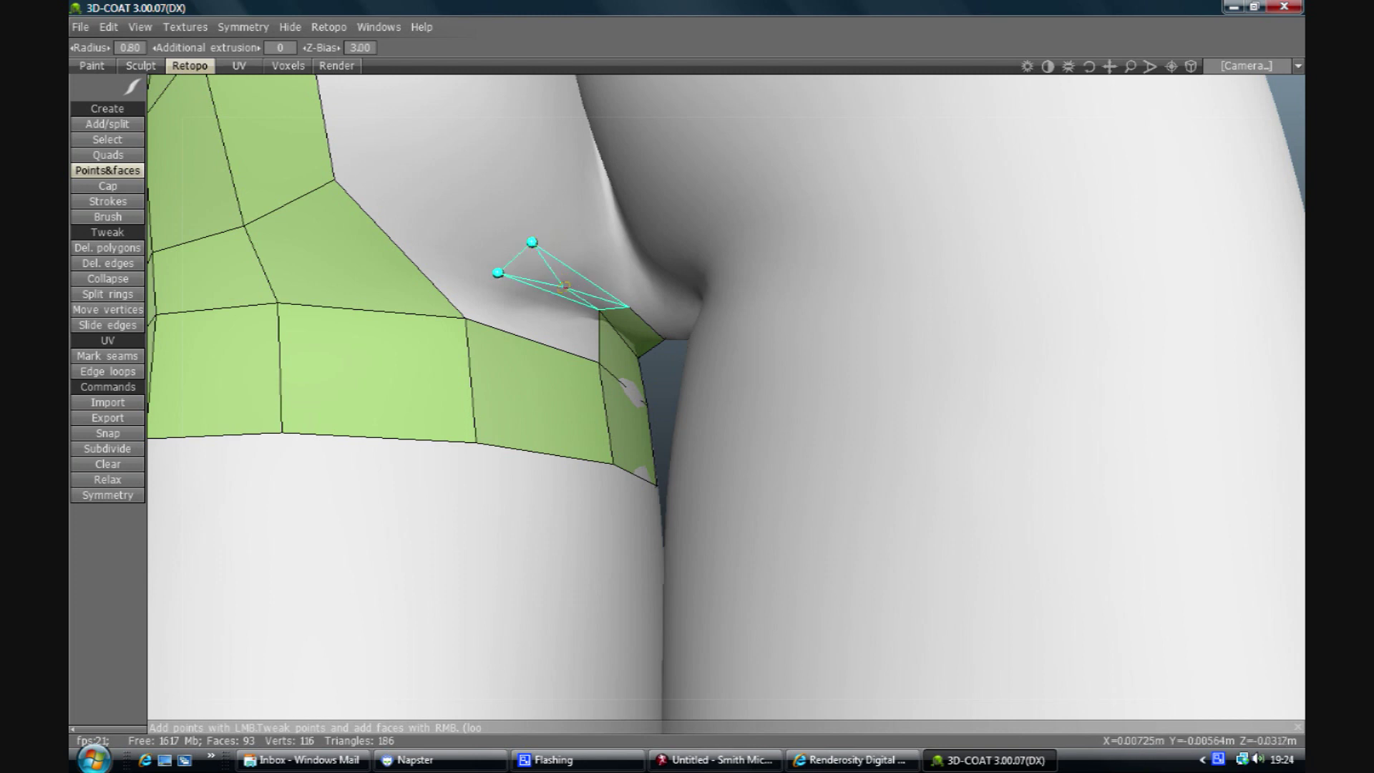
{"action": "right_click", "coordinate": [566, 285]}
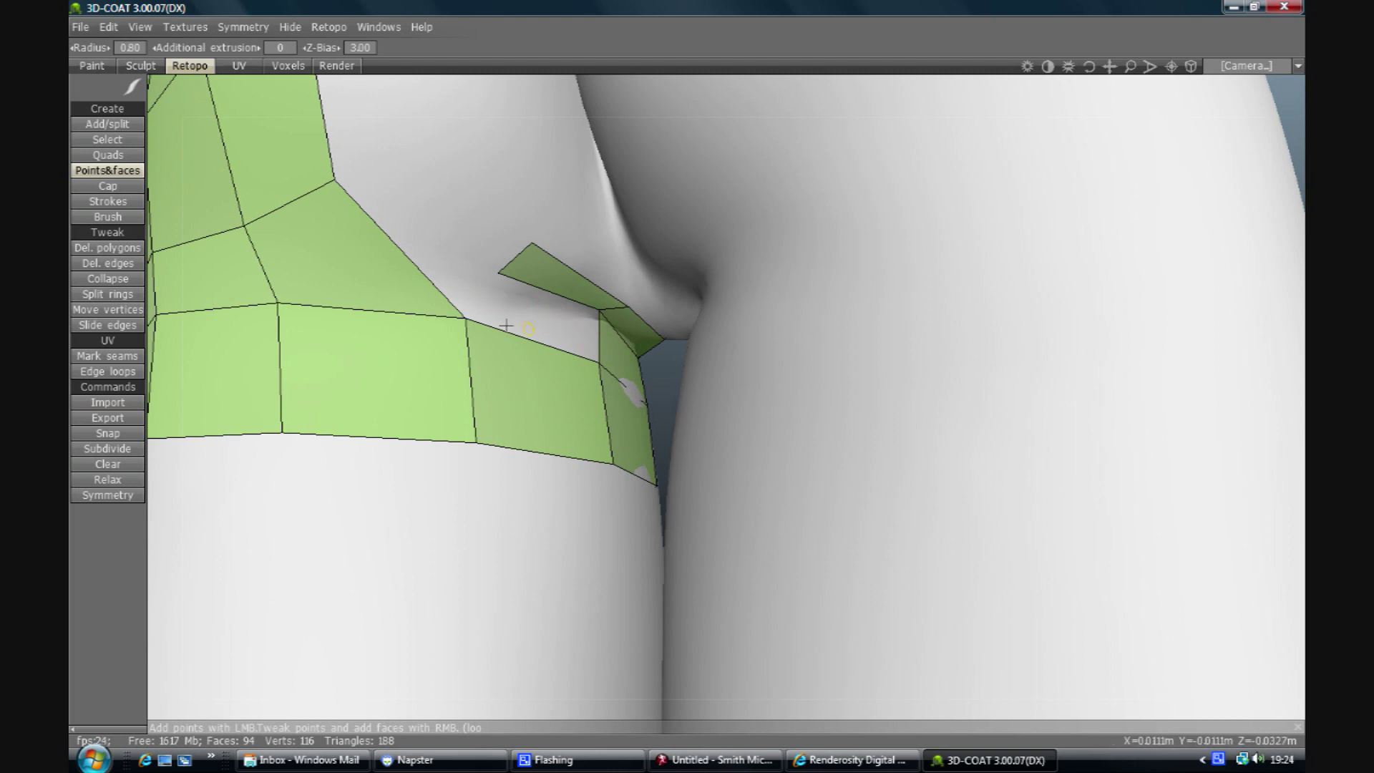
{"action": "right_click", "coordinate": [546, 336]}
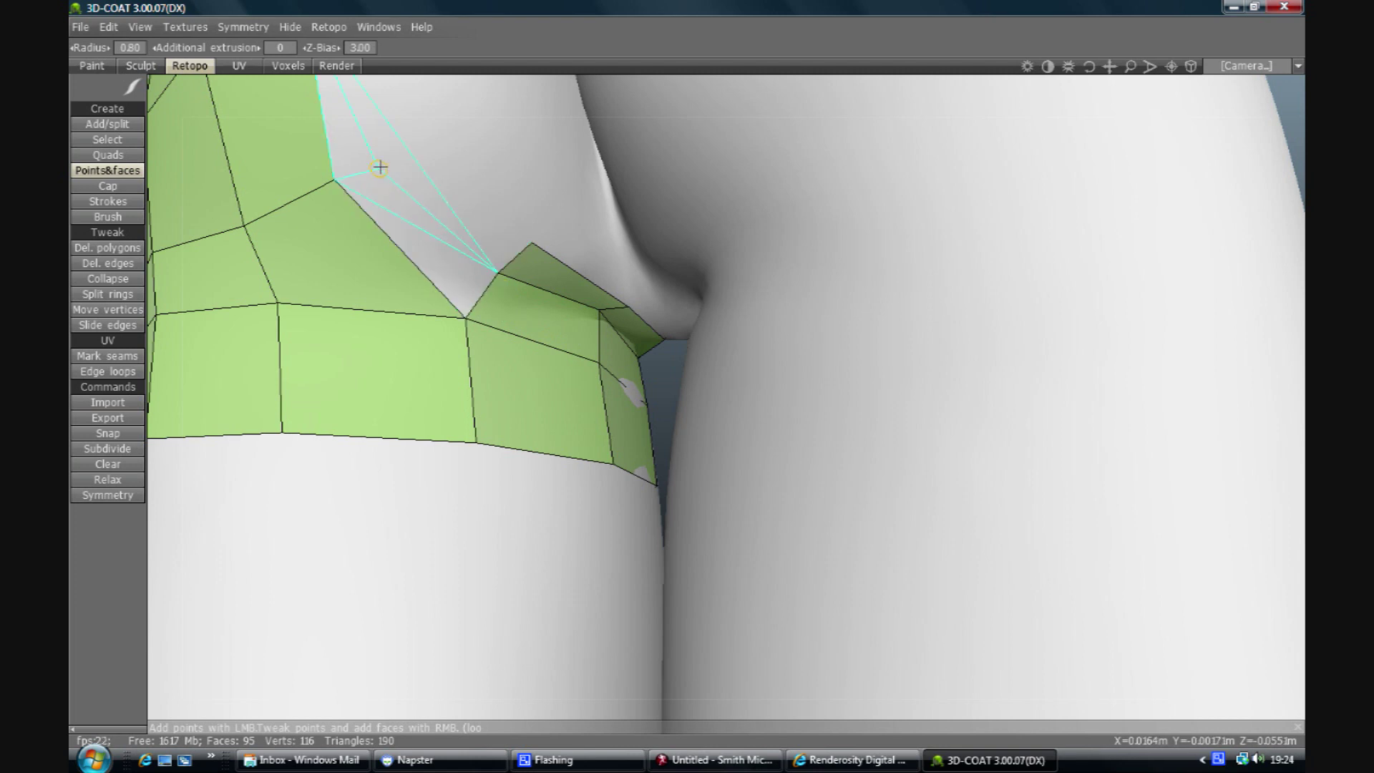
Step: Extend the crease strip upward with one quad and place five pairs of points up the inner buttock beside the patch's edge
{"action": "left_click", "coordinate": [433, 139]}
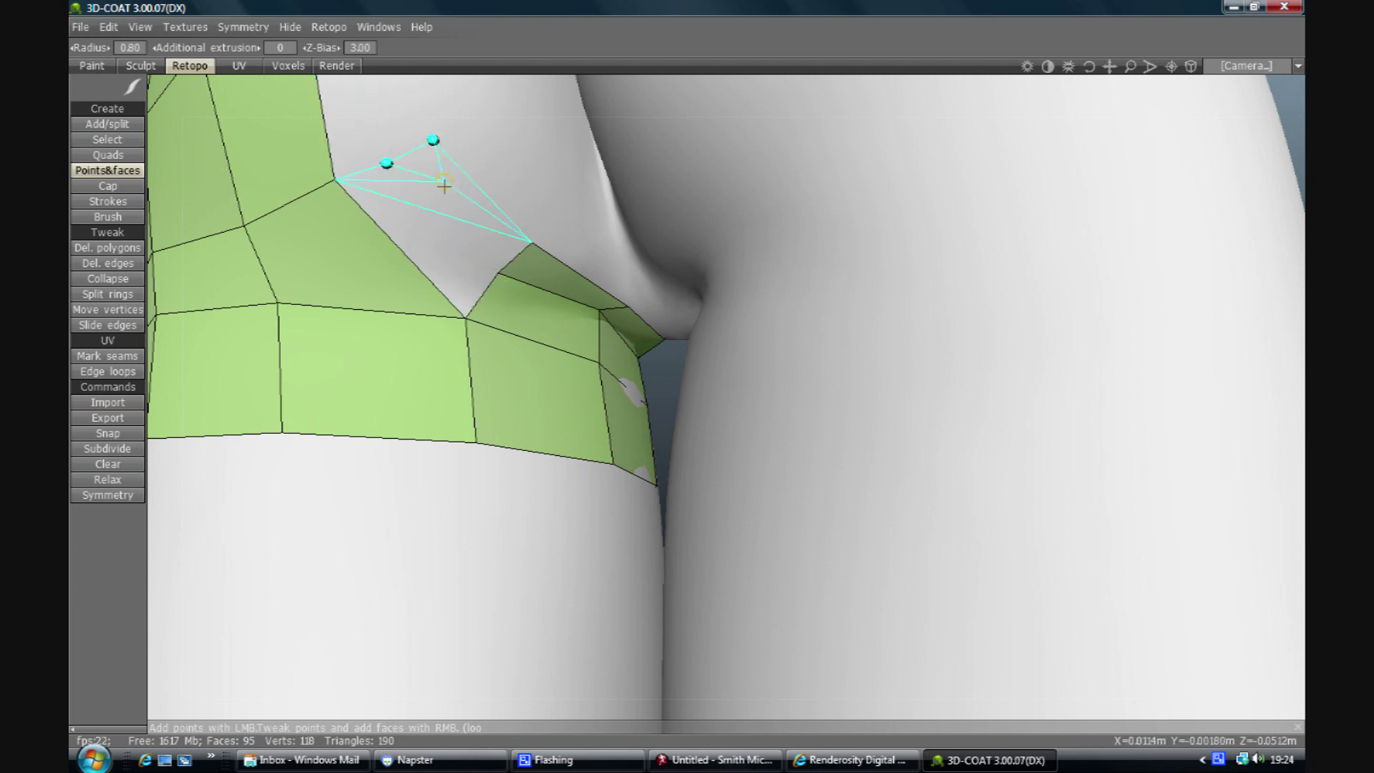
{"action": "right_click", "coordinate": [449, 209]}
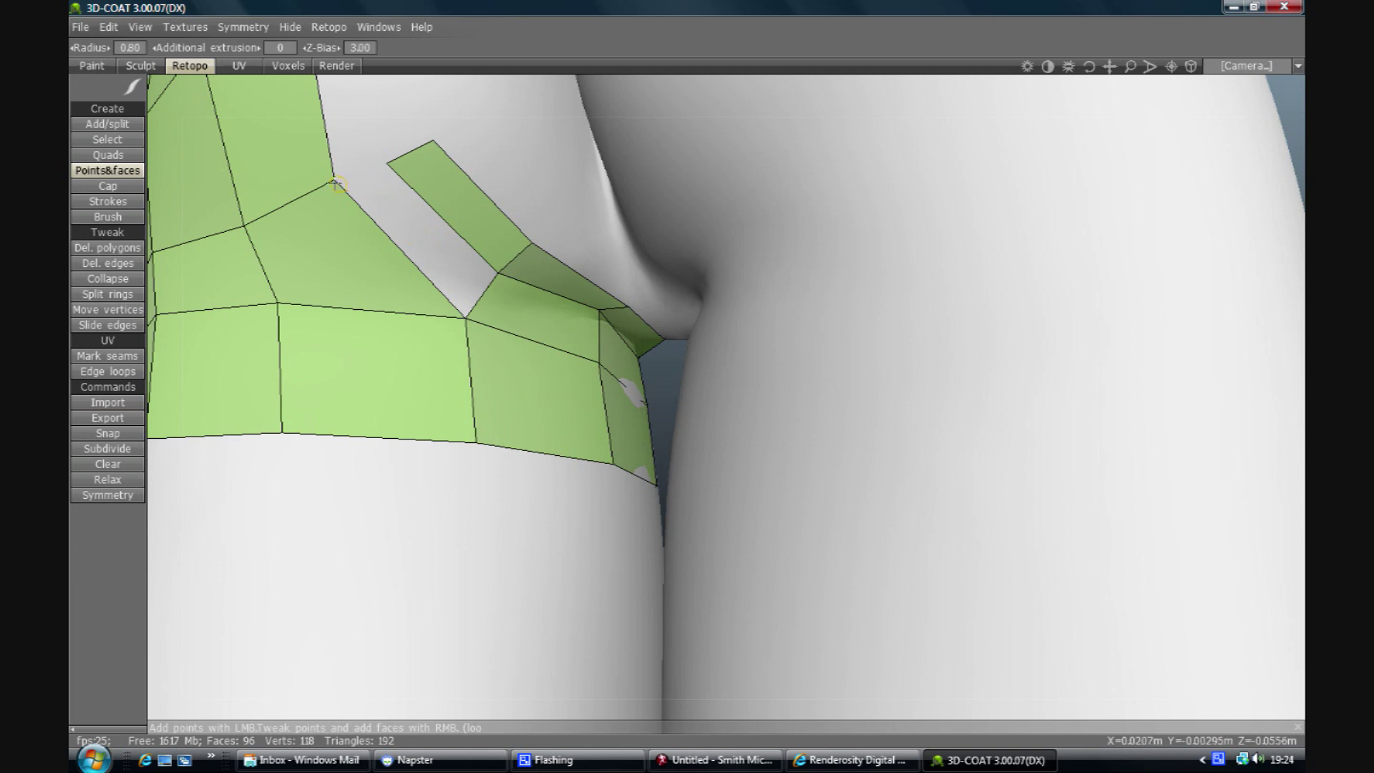
{"action": "middle_click_drag", "start_coordinate": [418, 177], "coordinate": [393, 239]}
{"action": "left_click", "coordinate": [383, 216]}
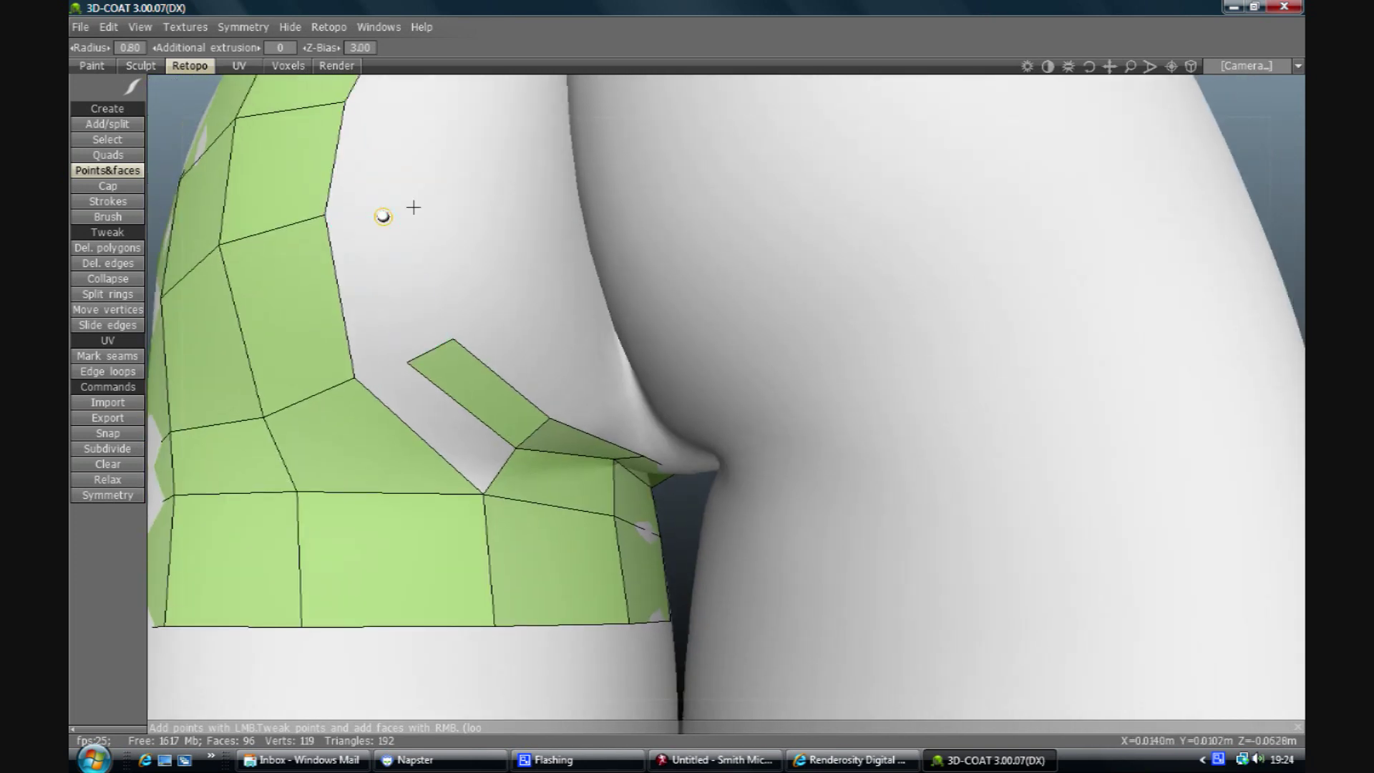
{"action": "left_click", "coordinate": [421, 205]}
{"action": "middle_click_drag", "start_coordinate": [430, 194], "coordinate": [415, 282]}
{"action": "left_click", "coordinate": [408, 266]}
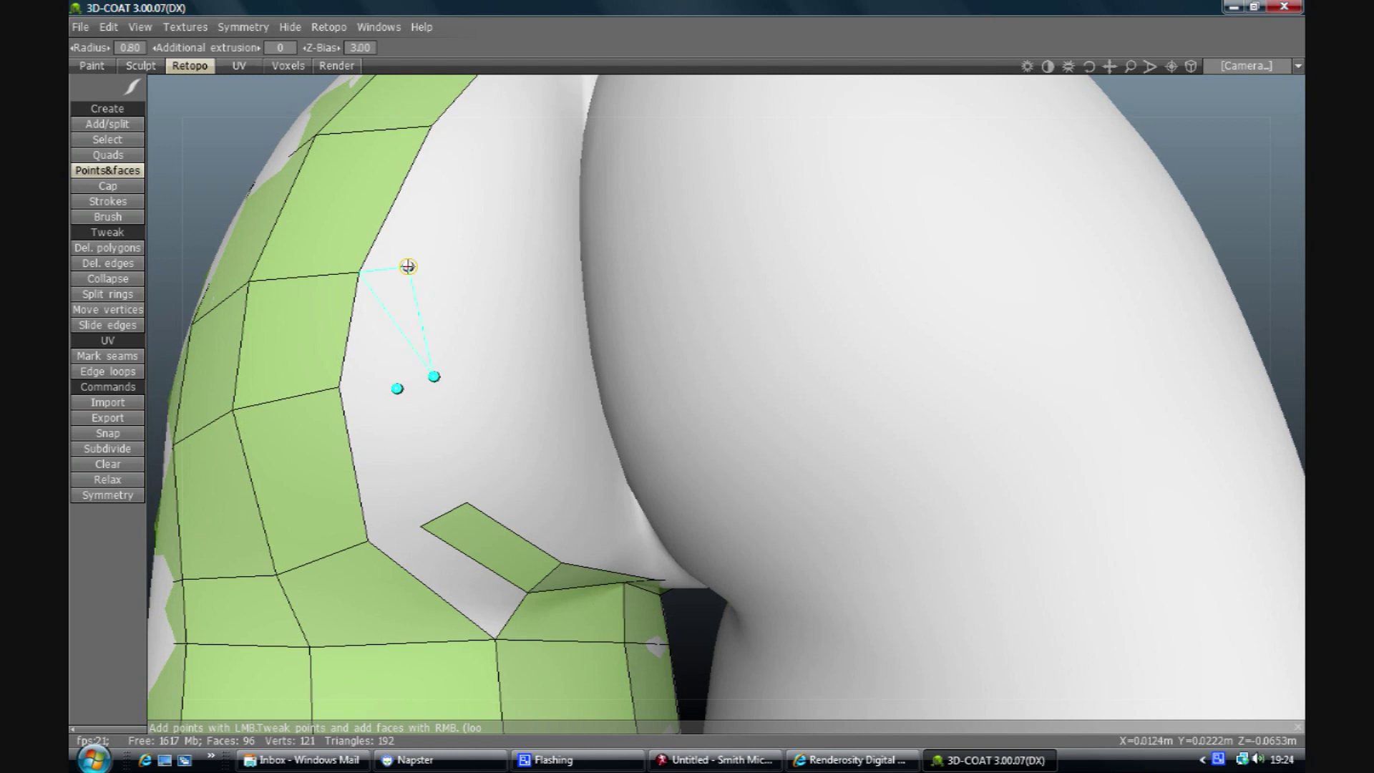
{"action": "left_click", "coordinate": [456, 261]}
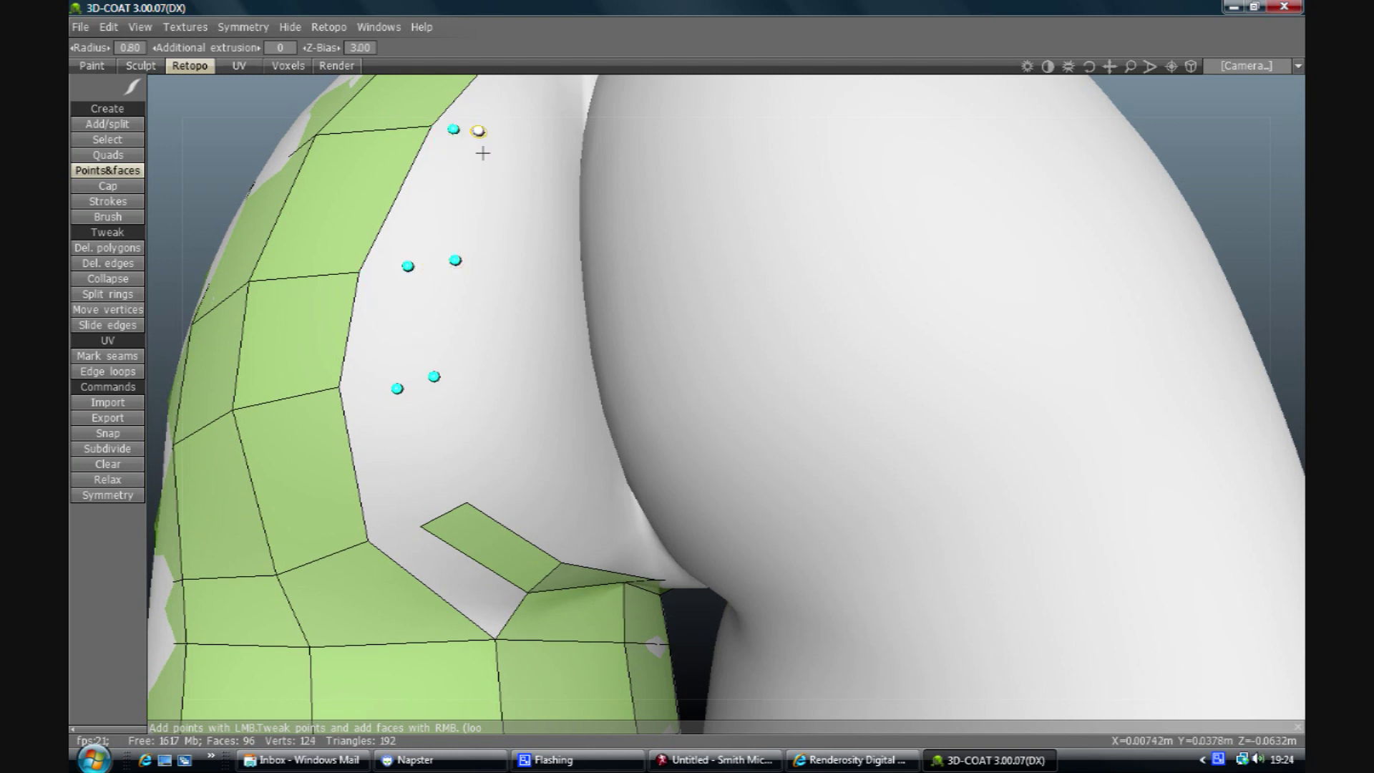
{"action": "left_click_drag", "start_coordinate": [1090, 67], "coordinate": [1092, 75]}
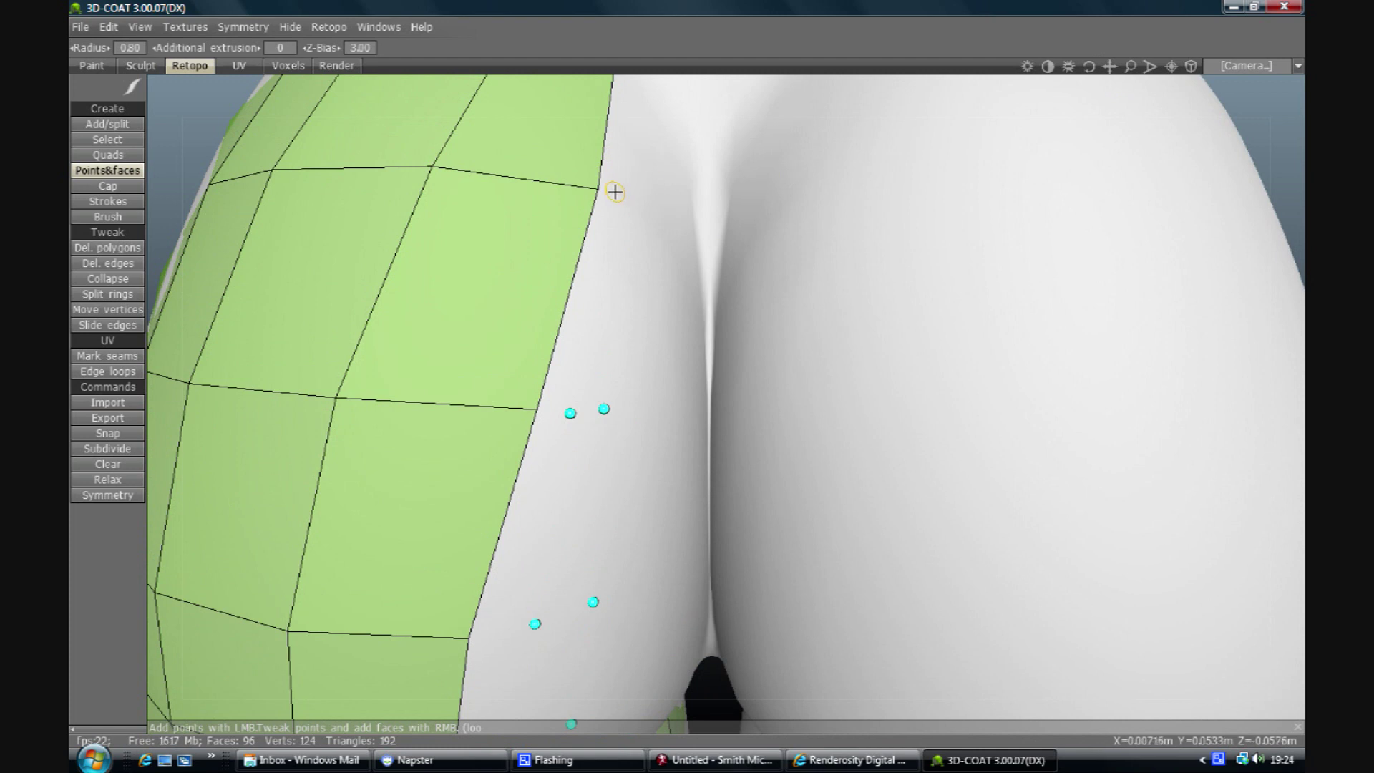
{"action": "middle_click_drag", "start_coordinate": [644, 163], "coordinate": [614, 214]}
{"action": "left_click", "coordinate": [594, 187]}
{"action": "left_click", "coordinate": [616, 189]}
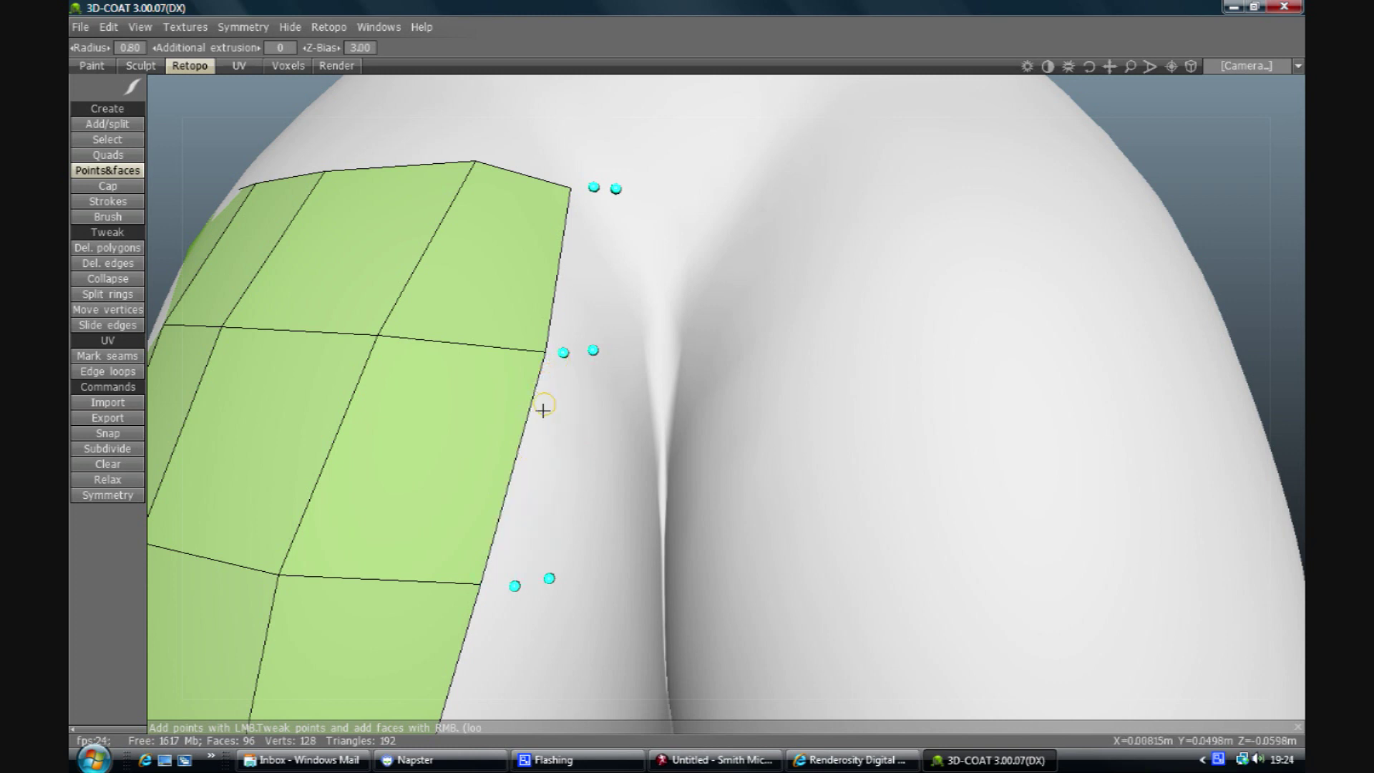
Step: Fill five quads on the lower buttock joining the two lowest point pairs and the crease strip to the patch's edge
{"action": "middle_click_drag", "start_coordinate": [724, 366], "coordinate": [748, 82], "text": "alt"}
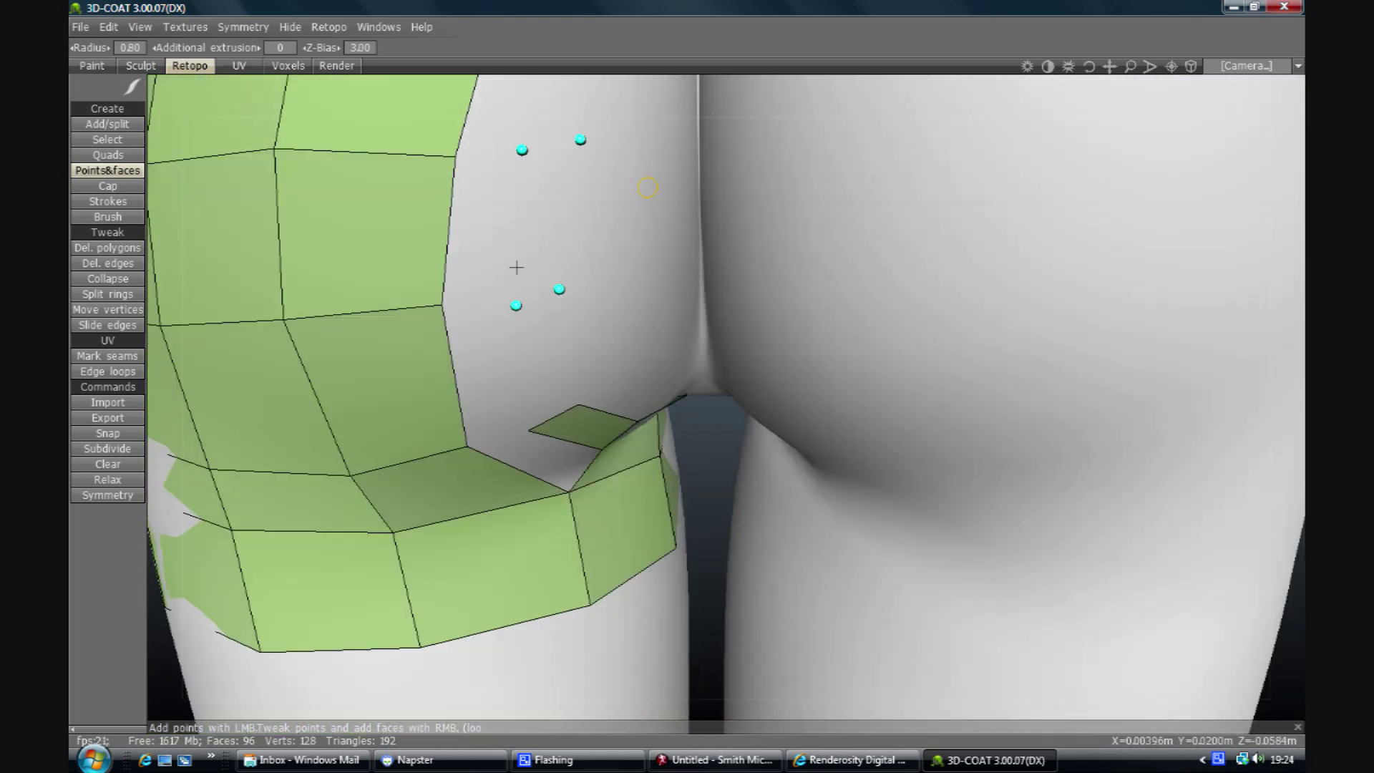
{"action": "left_click", "coordinate": [545, 224]}
{"action": "left_click", "coordinate": [475, 229]}
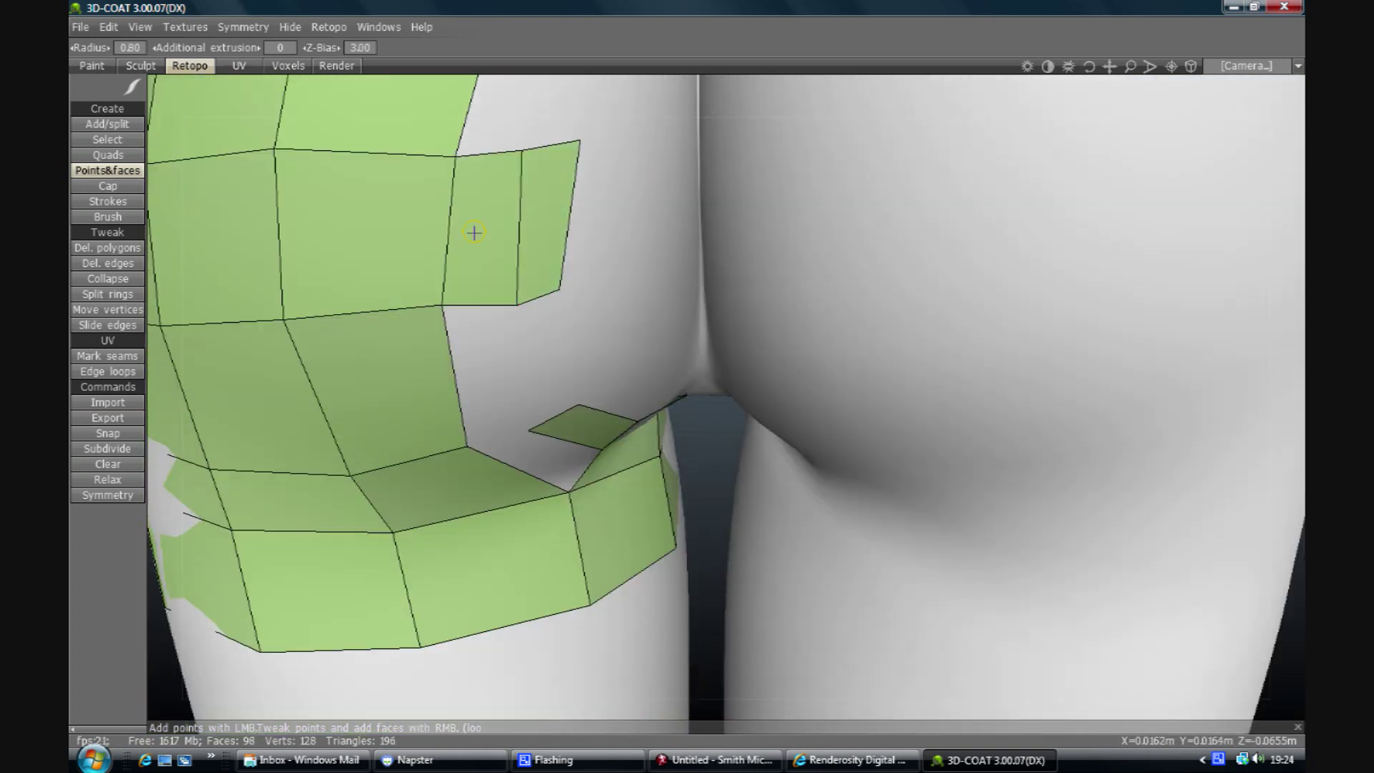
{"action": "left_click", "coordinate": [495, 361]}
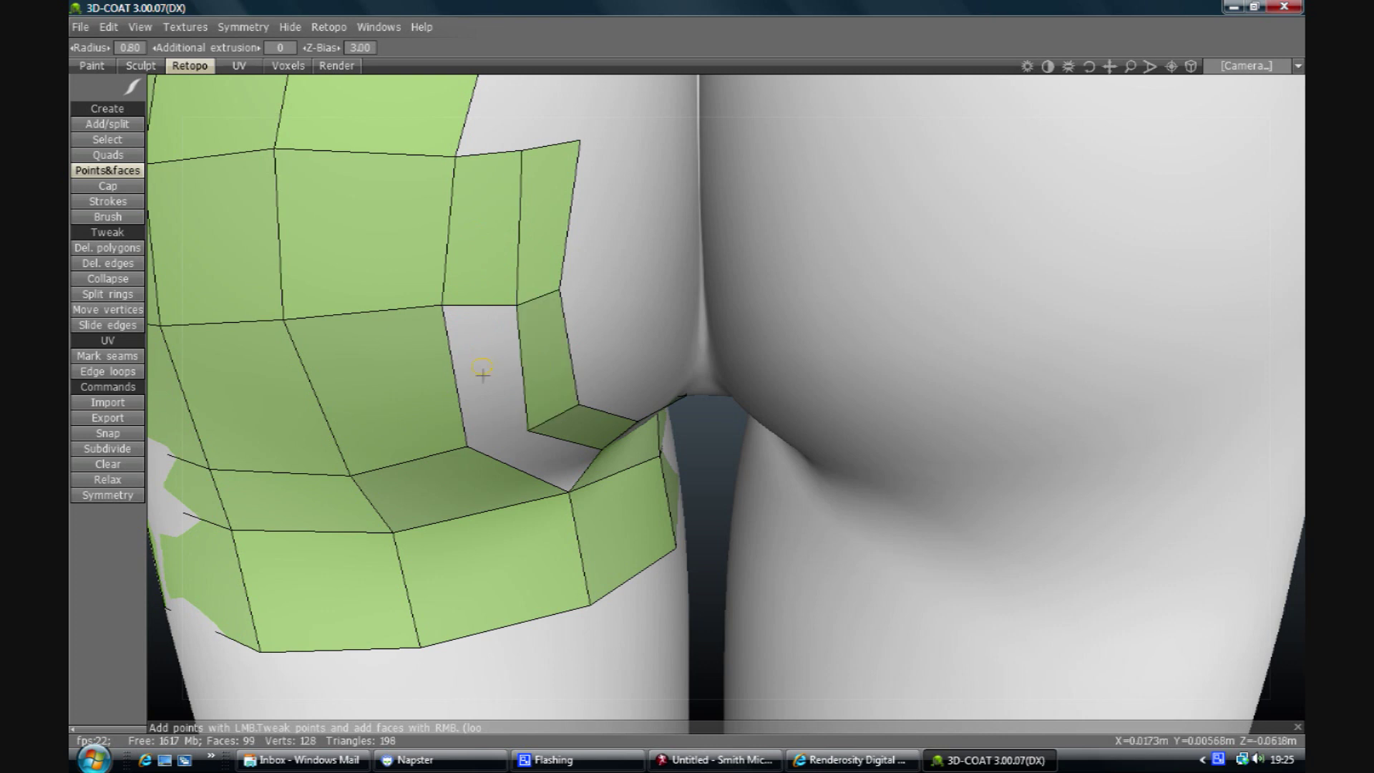
{"action": "left_click", "coordinate": [488, 406]}
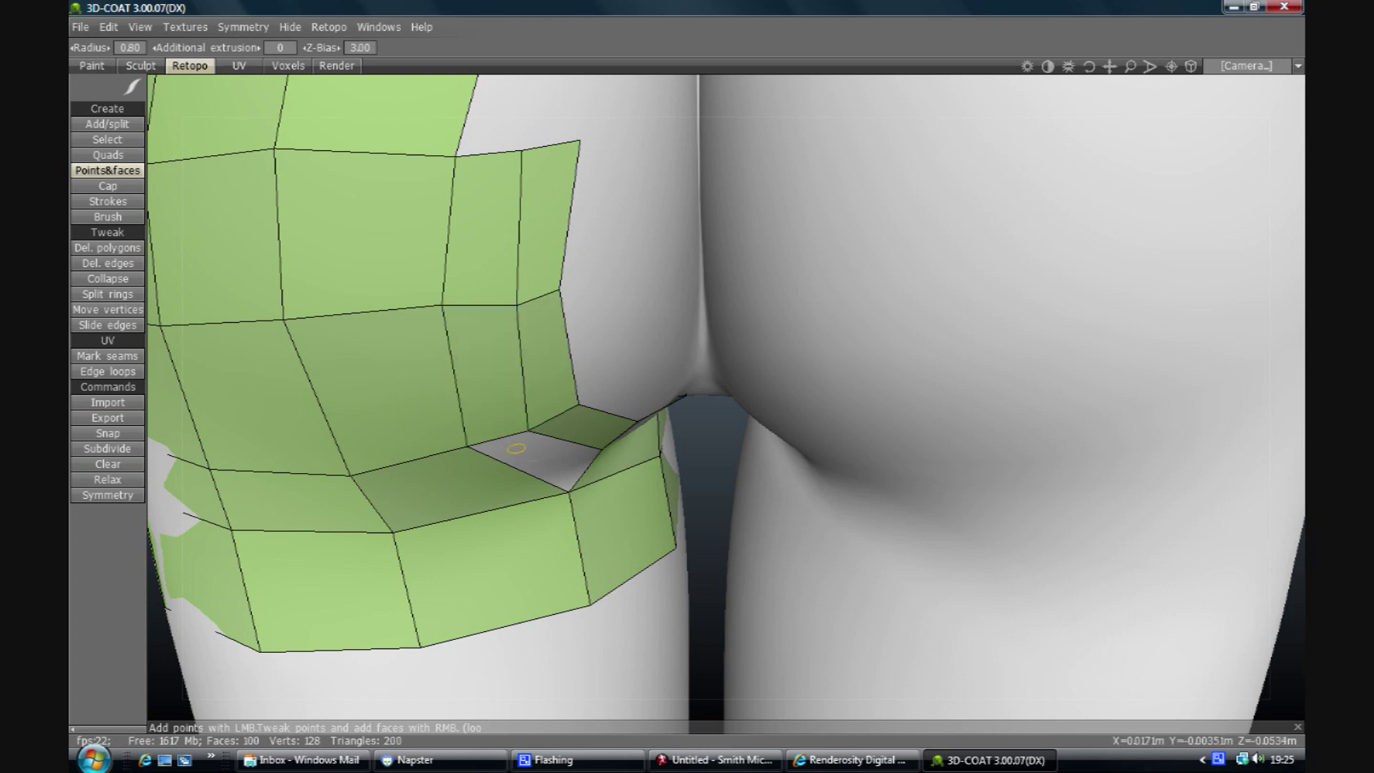
{"action": "right_click", "coordinate": [551, 461]}
Step: Fill a narrow quad from the filled inner column's upper end to the next pair of points on the inner buttock
{"action": "left_click_drag", "start_coordinate": [548, 275], "coordinate": [554, 317], "text": "alt"}
{"action": "middle_click_drag", "start_coordinate": [554, 317], "coordinate": [523, 371]}
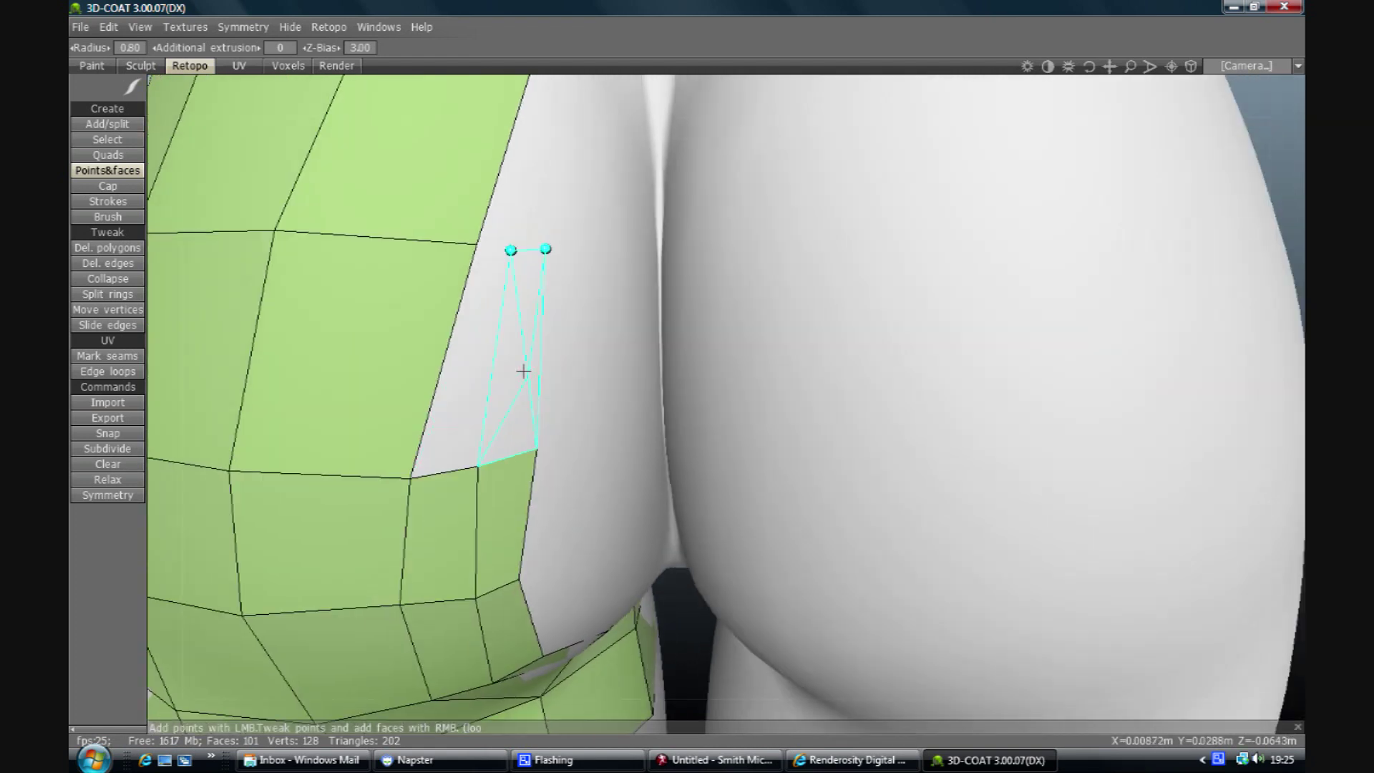
{"action": "right_click", "coordinate": [523, 355]}
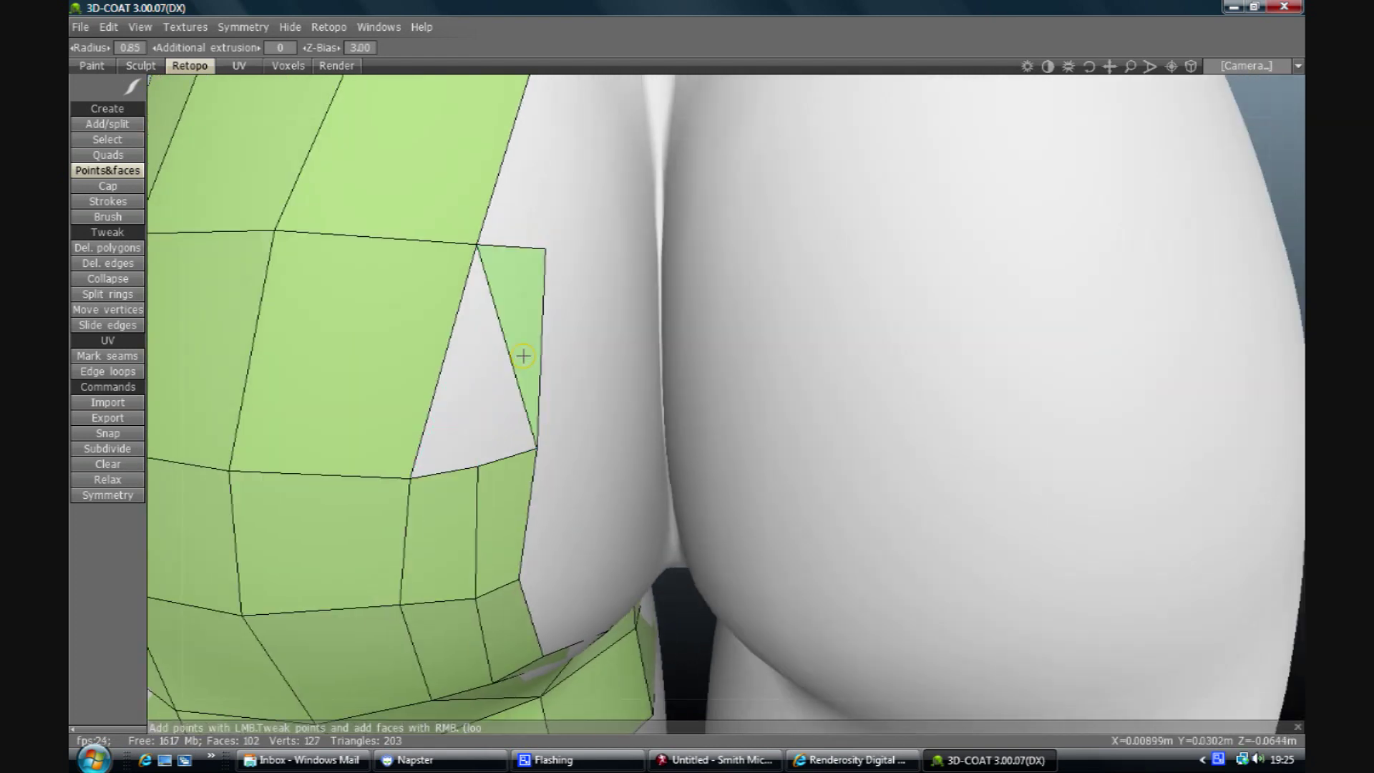
{"action": "key", "text": "ctrl+z"}
{"action": "right_click", "coordinate": [515, 372]}
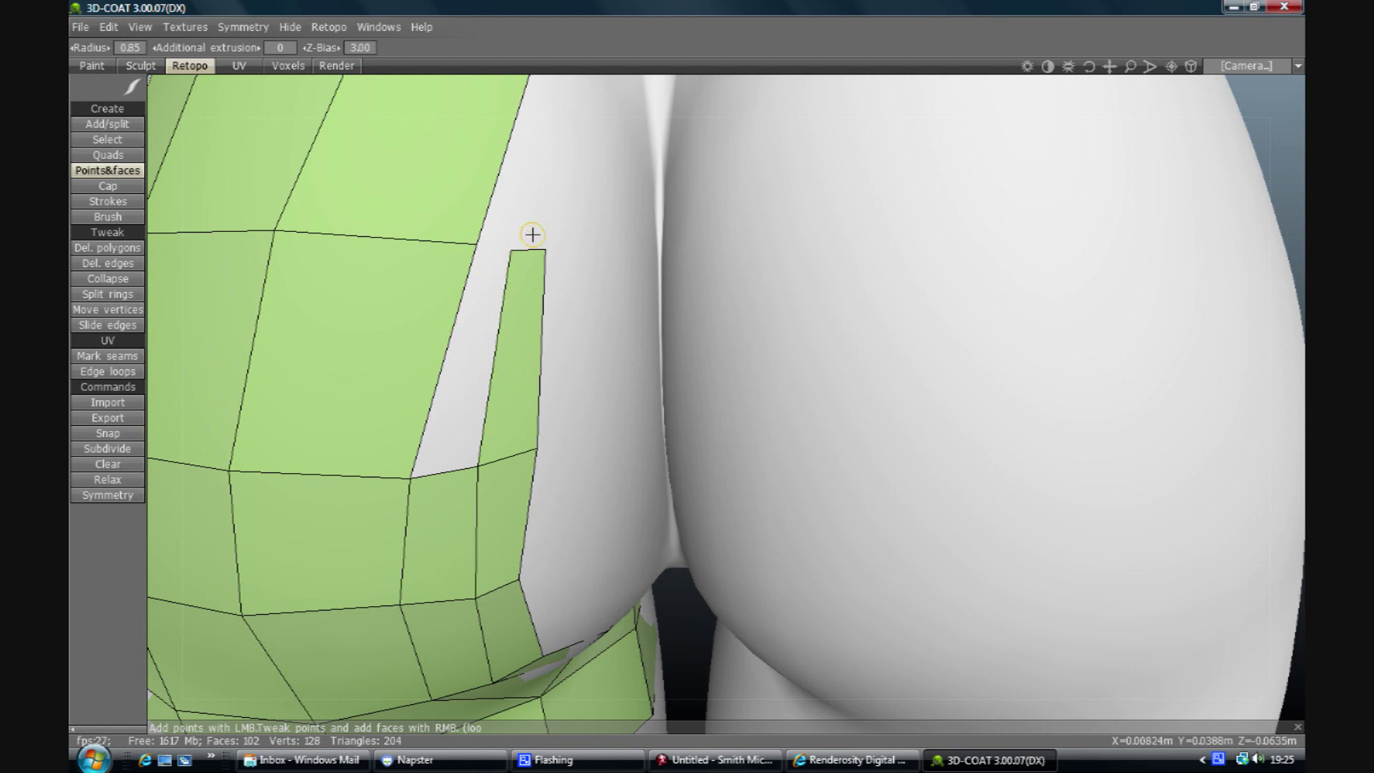
{"action": "middle_click_drag", "start_coordinate": [533, 235], "coordinate": [521, 316]}
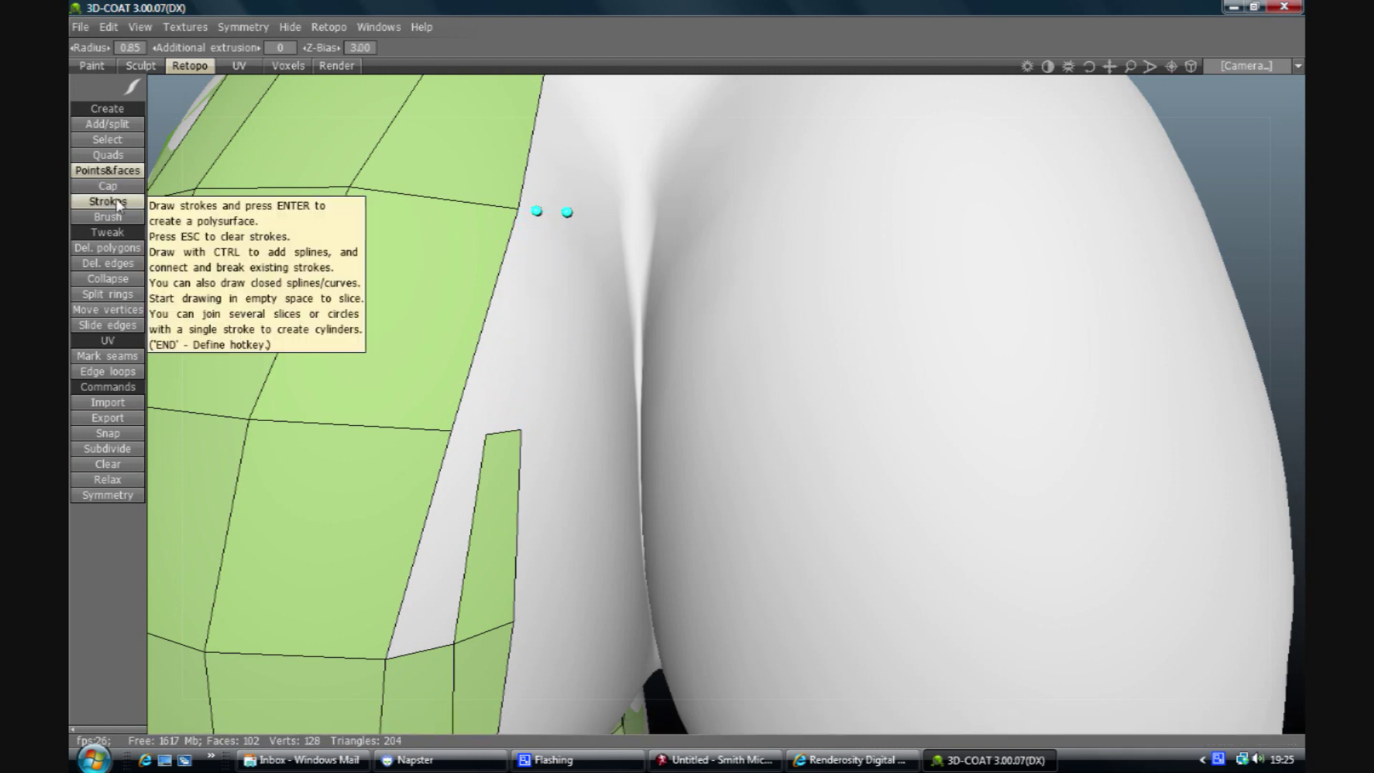
{"action": "key", "text": "ctrl+z"}
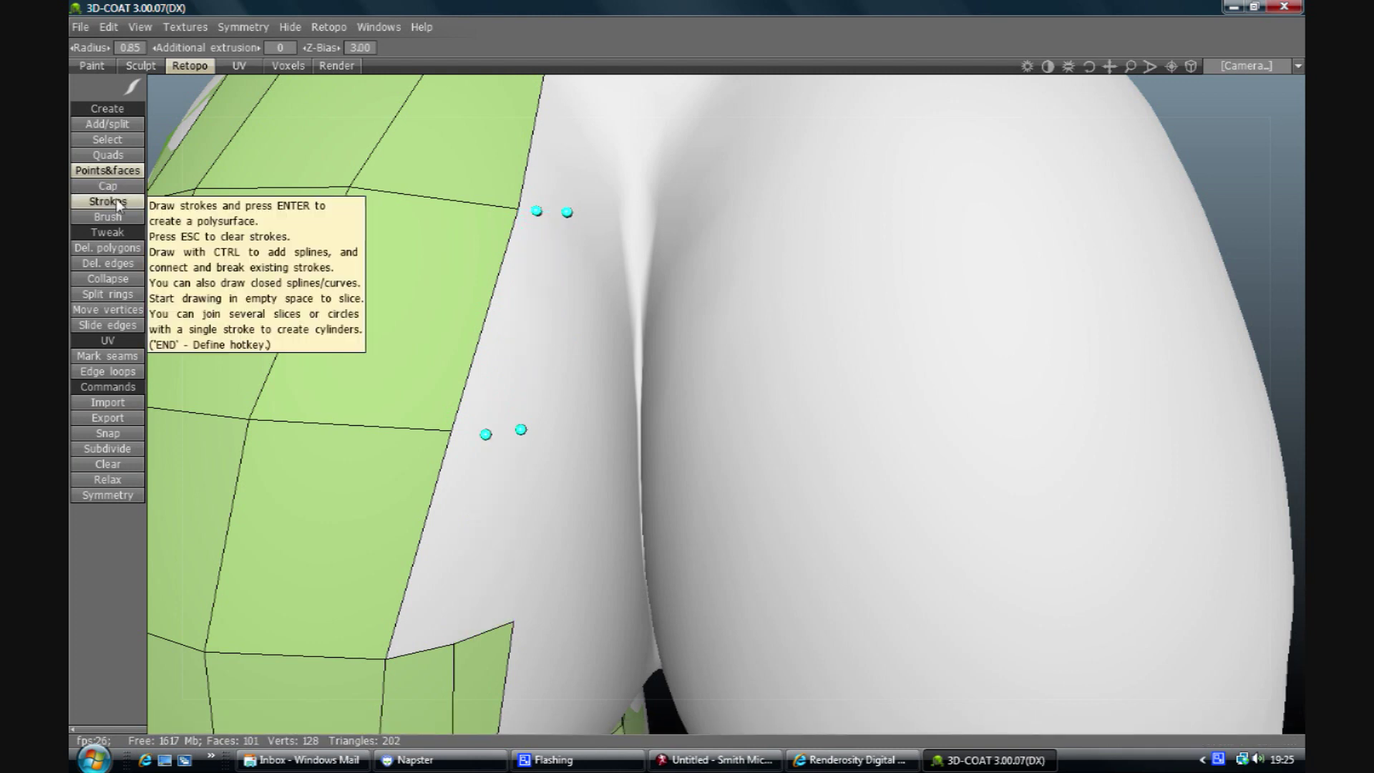
{"action": "right_click", "coordinate": [491, 549]}
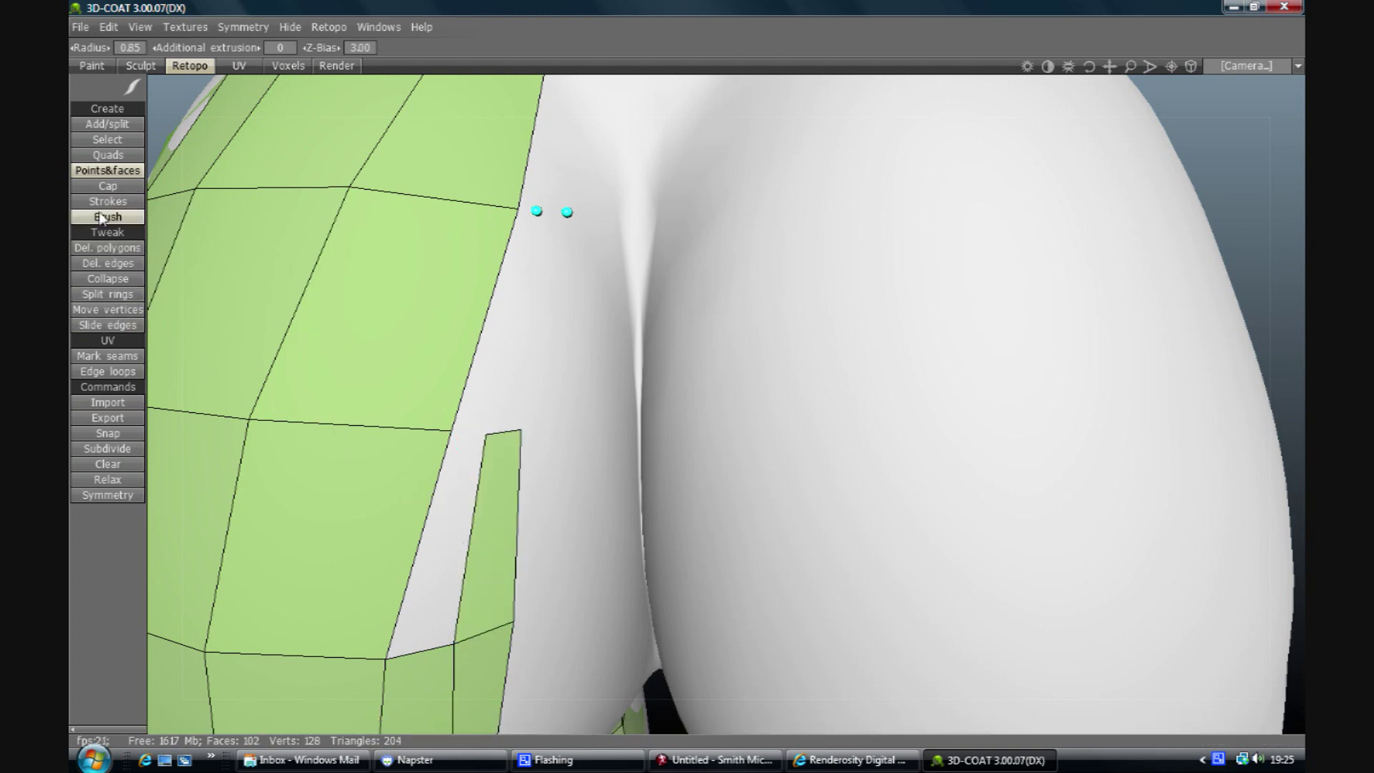
Step: Close the wedge-shaped gap beside the narrow quad using a Strokes spline between its two open upper corners
{"action": "left_click", "coordinate": [100, 204]}
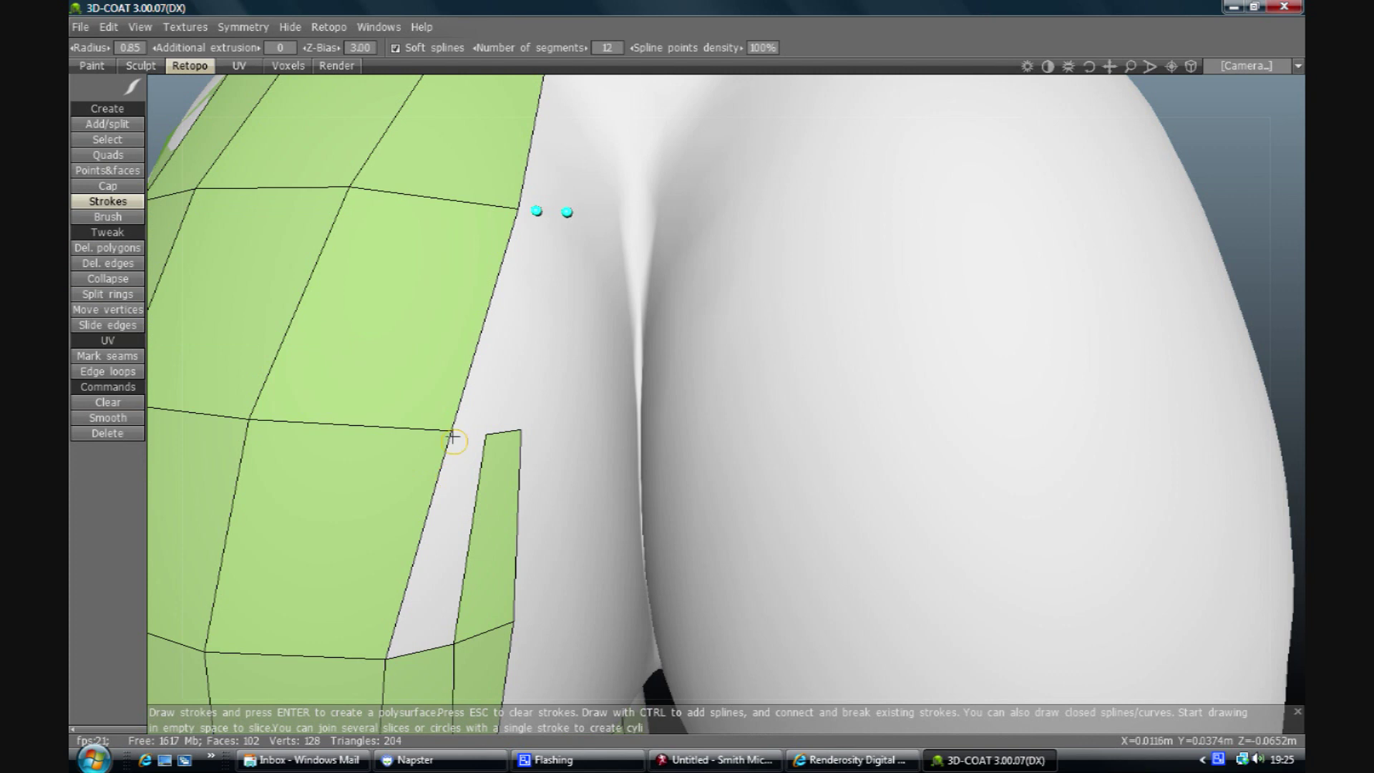
{"action": "left_click_drag", "start_coordinate": [478, 437], "coordinate": [487, 436]}
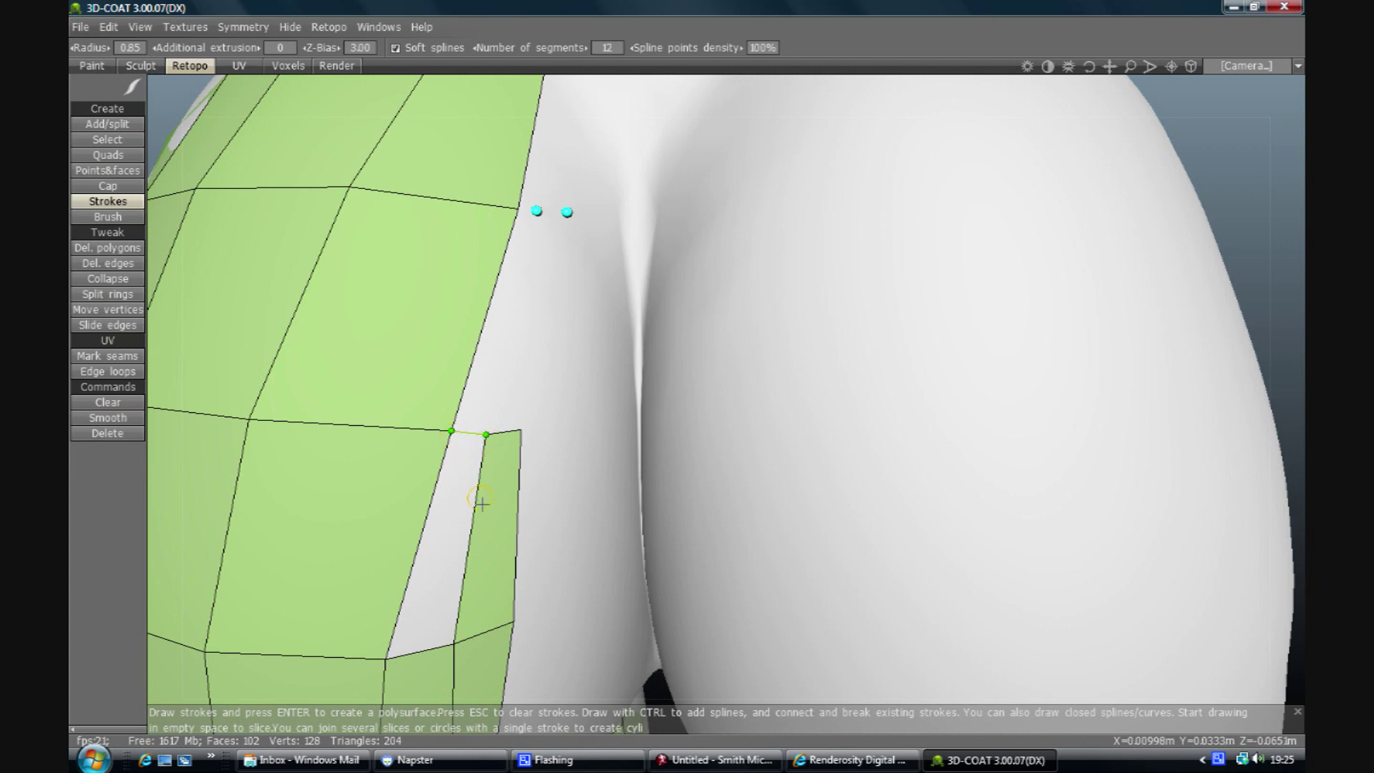
{"action": "key", "text": "Return"}
{"action": "middle_click_drag", "start_coordinate": [485, 511], "coordinate": [452, 544], "text": "alt"}
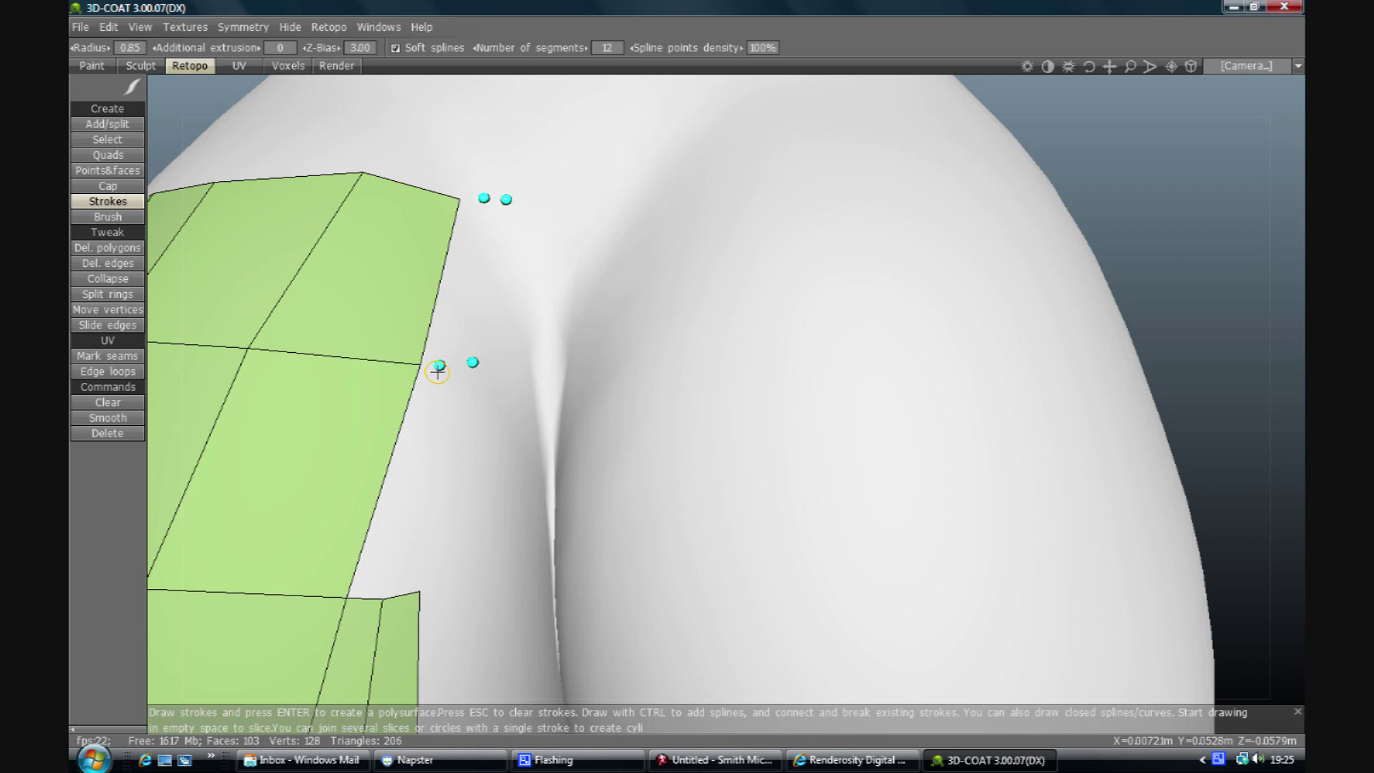
{"action": "left_click", "coordinate": [105, 171]}
{"action": "left_click", "coordinate": [440, 366]}
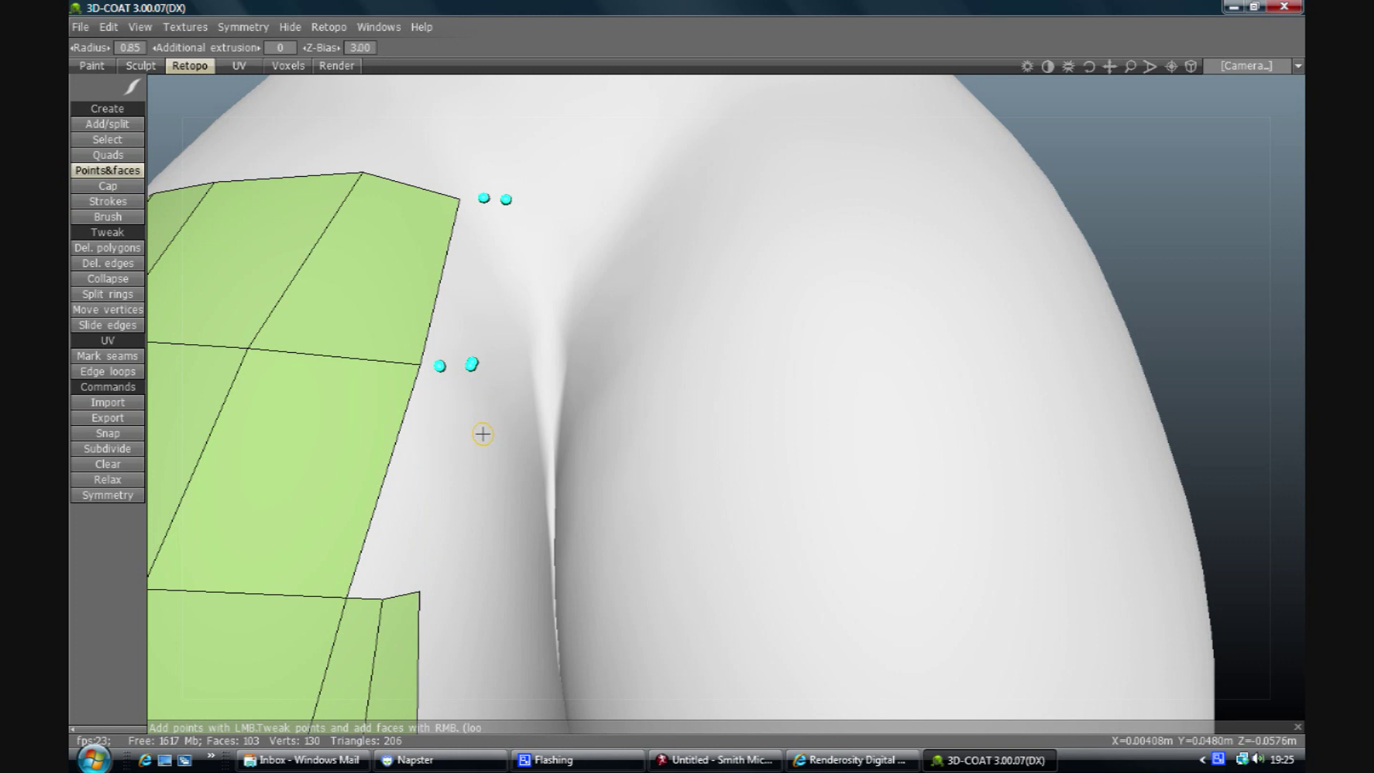
{"action": "key", "text": "ctrl+z"}
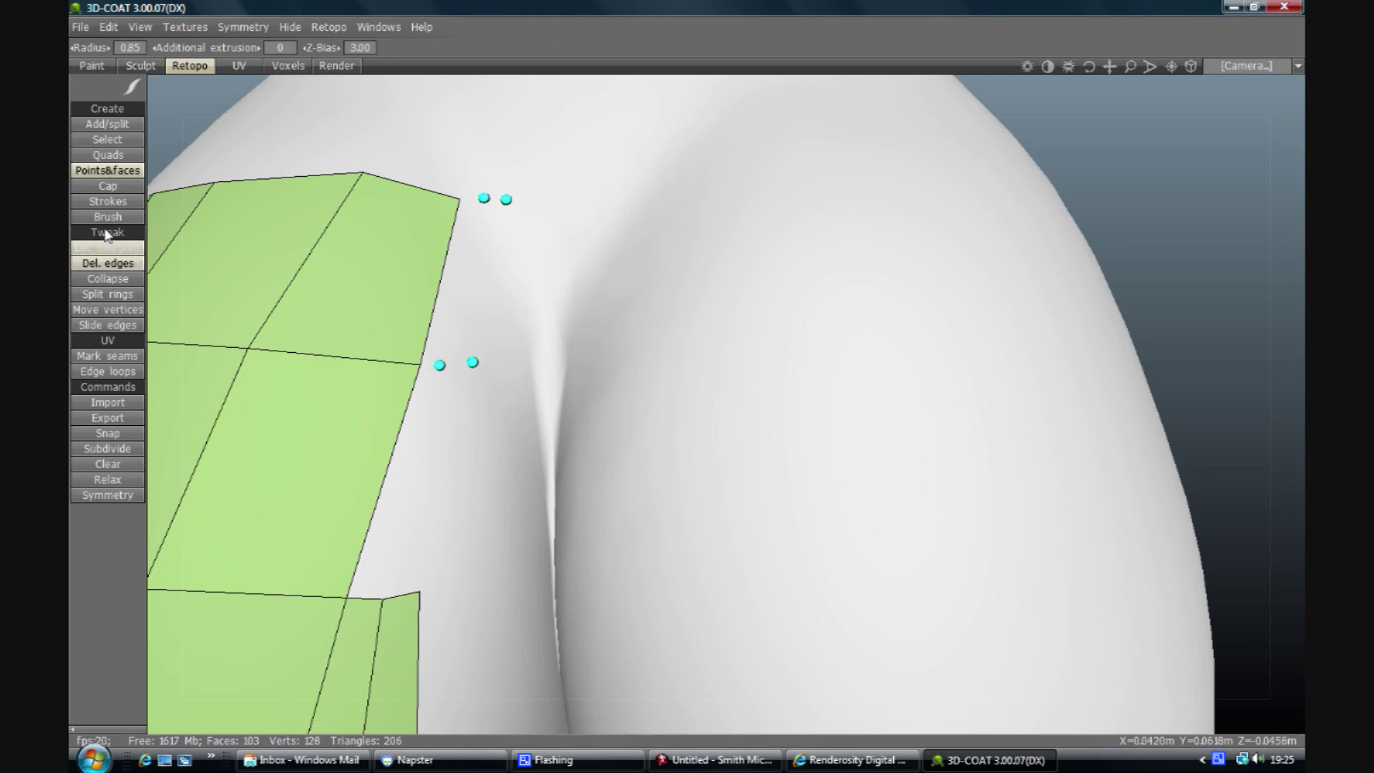
Step: Add two narrow quads beside the patch's top row with crossing Strokes splines: two from its edge corners and two running down the buttock
{"action": "left_click", "coordinate": [99, 201]}
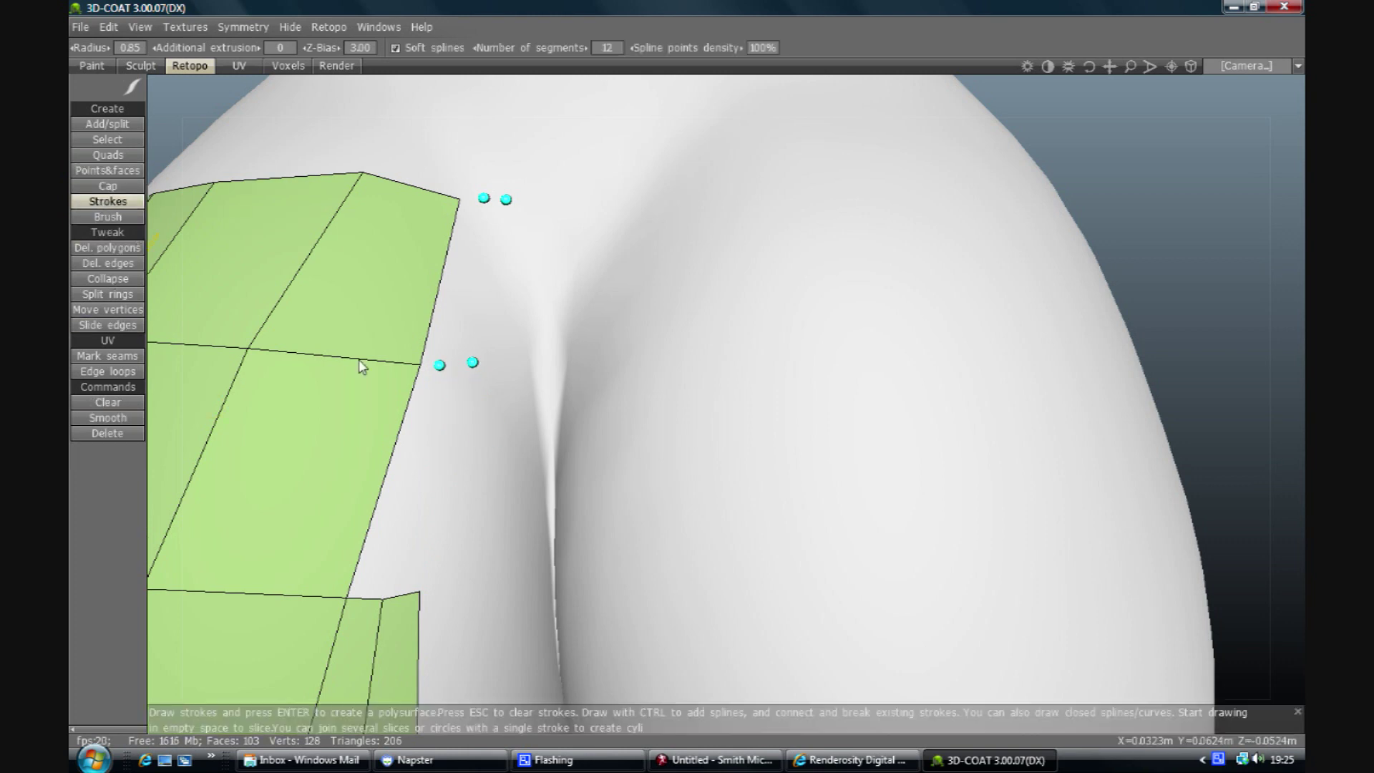
{"action": "left_click", "coordinate": [425, 366]}
{"action": "left_click", "coordinate": [460, 199]}
{"action": "mouse_move", "coordinate": [487, 177]}
{"action": "left_mouse_down"}
{"action": "mouse_move", "coordinate": [417, 531]}
{"action": "mouse_move", "coordinate": [420, 602]}
{"action": "left_mouse_up"}
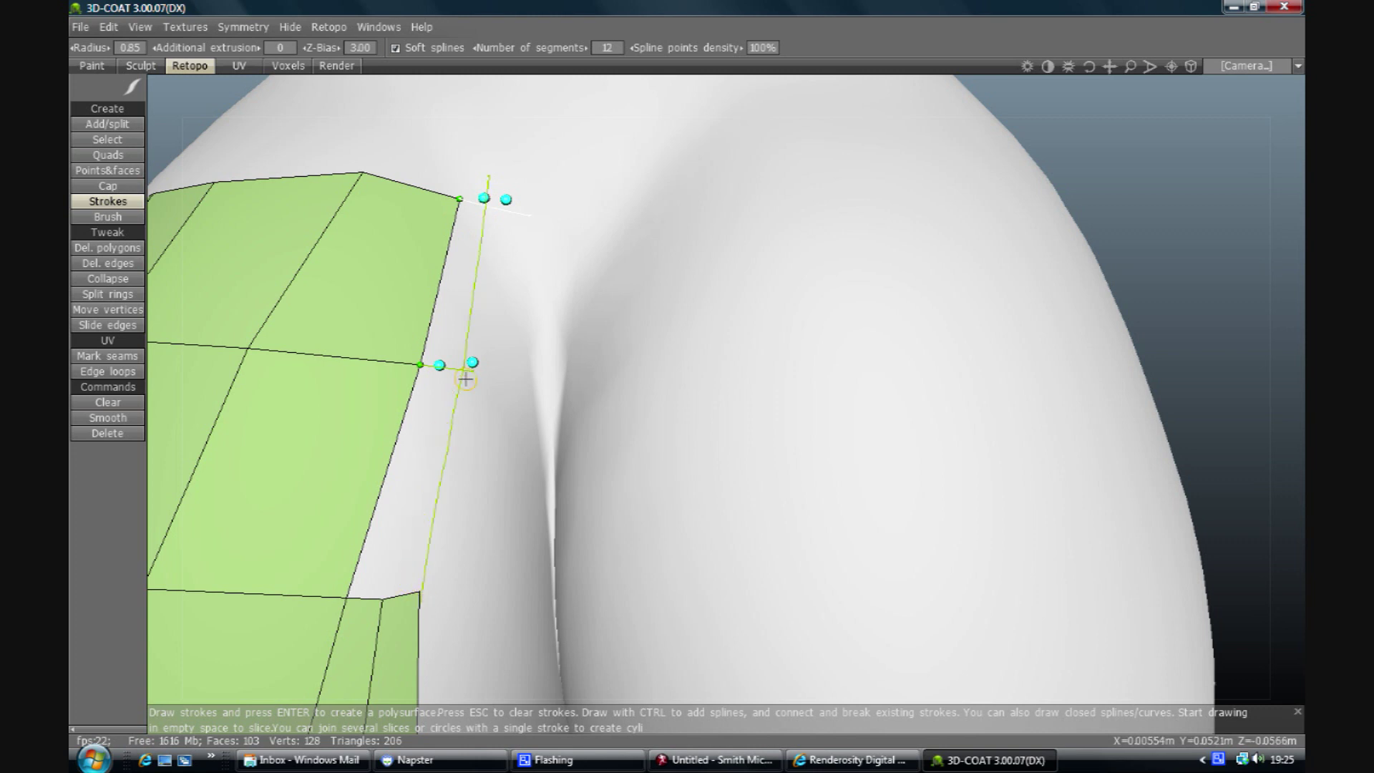
{"action": "left_click_drag", "start_coordinate": [476, 176], "coordinate": [375, 607]}
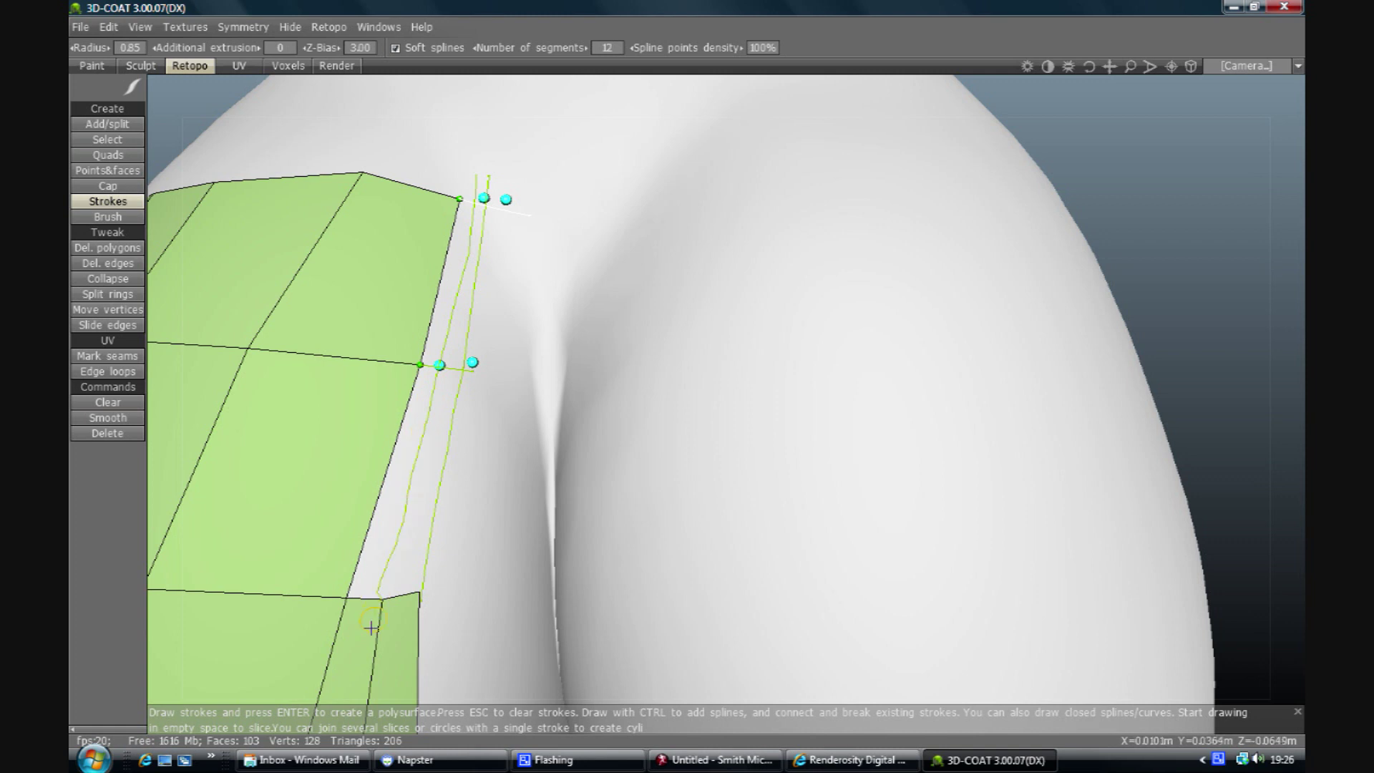
{"action": "key", "text": "Return"}
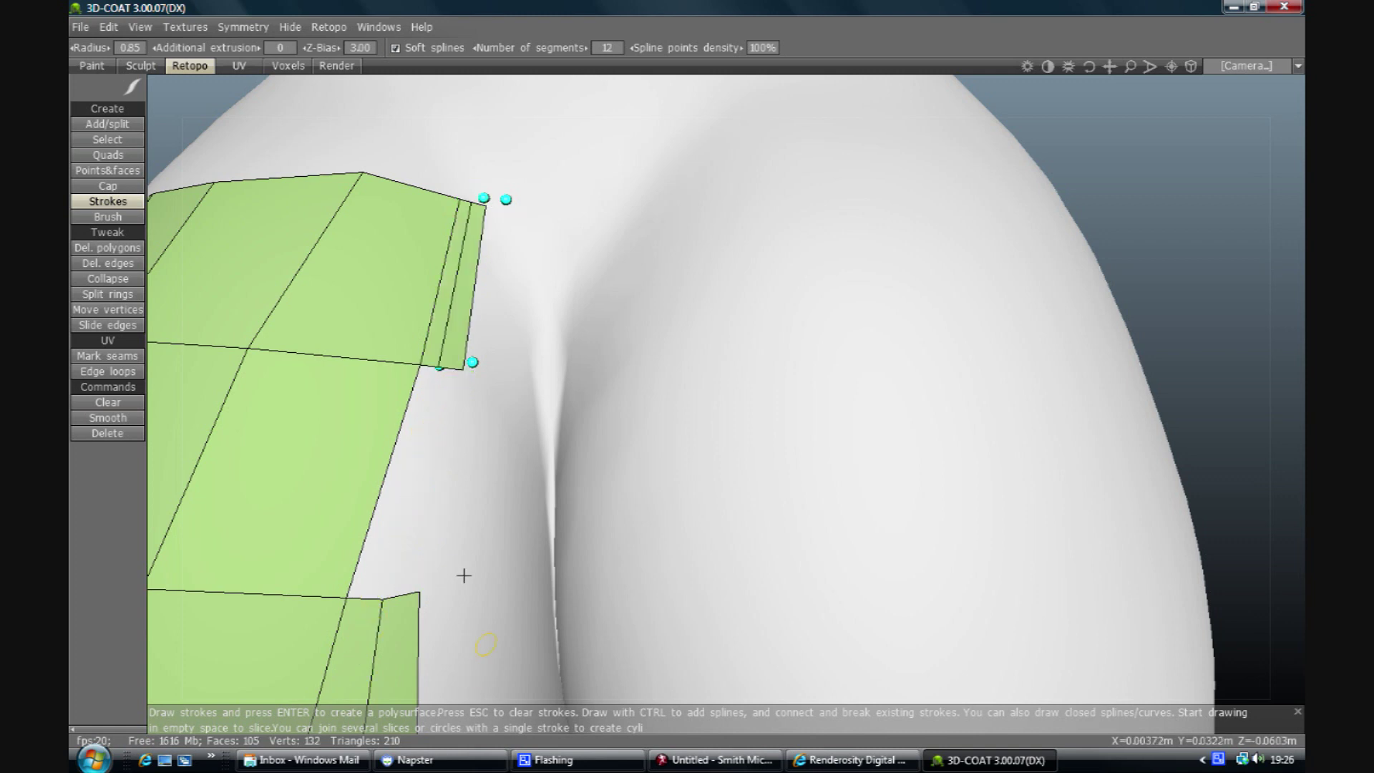
{"action": "mouse_move", "coordinate": [441, 366]}
{"action": "left_mouse_down"}
{"action": "mouse_move", "coordinate": [374, 577]}
{"action": "mouse_move", "coordinate": [375, 610]}
{"action": "mouse_move", "coordinate": [382, 600]}
{"action": "left_mouse_up"}
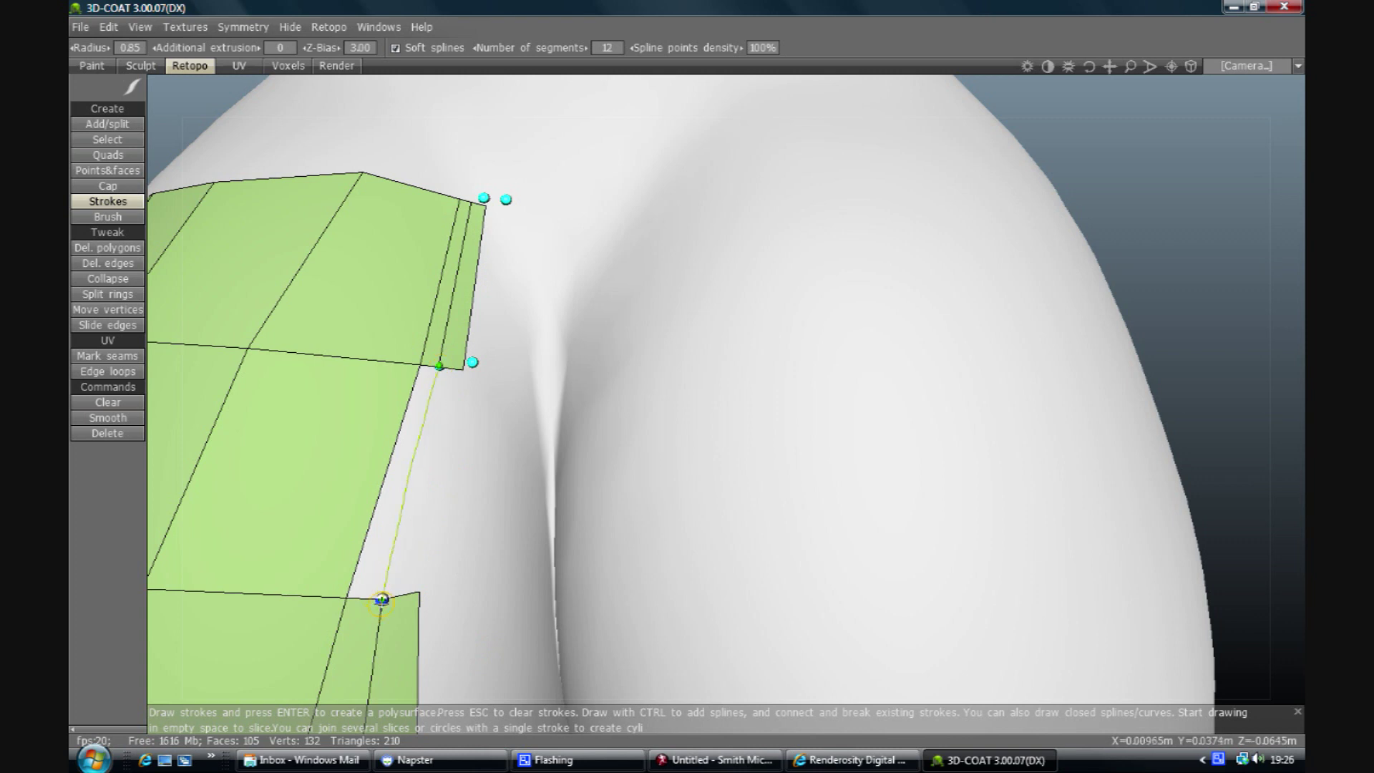
{"action": "key", "text": "Escape"}
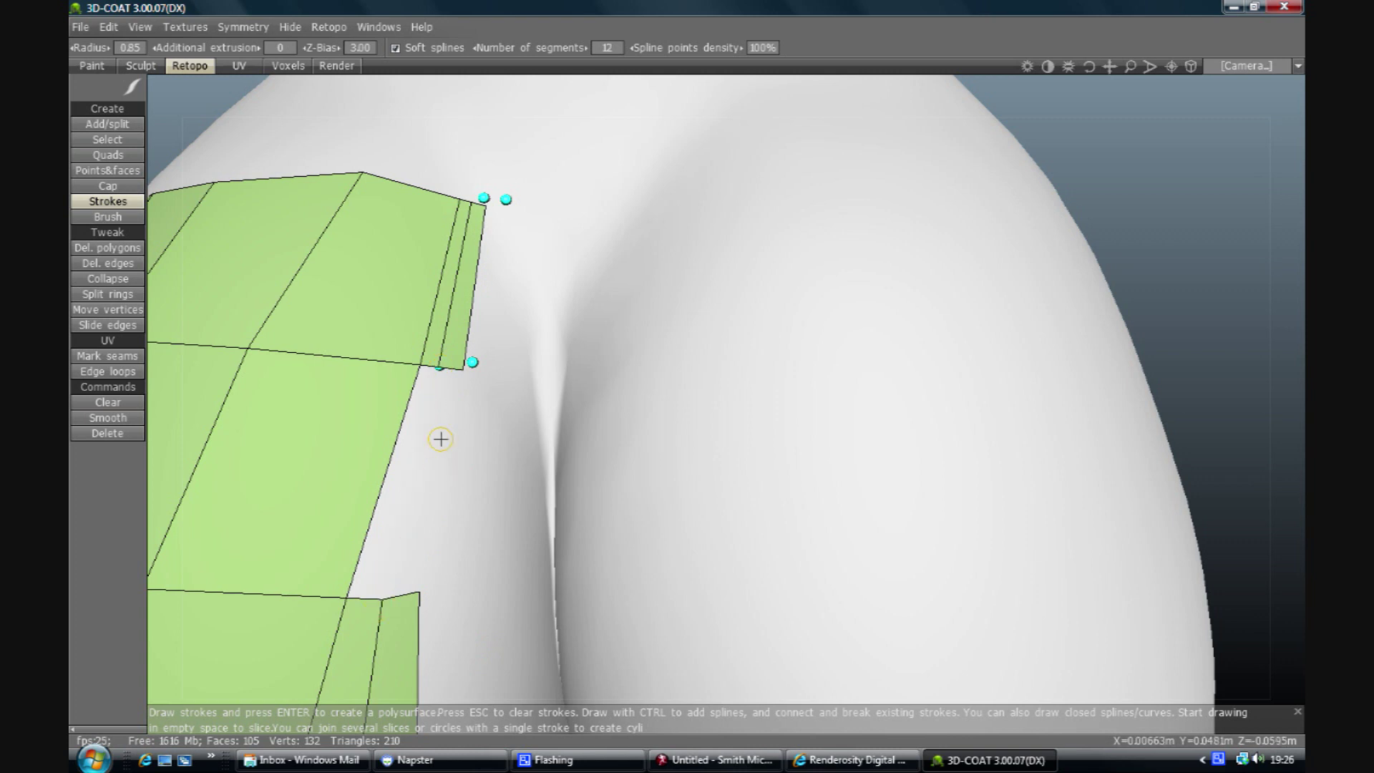
{"action": "left_click_drag", "start_coordinate": [438, 366], "coordinate": [387, 607]}
{"action": "key", "text": "Escape"}
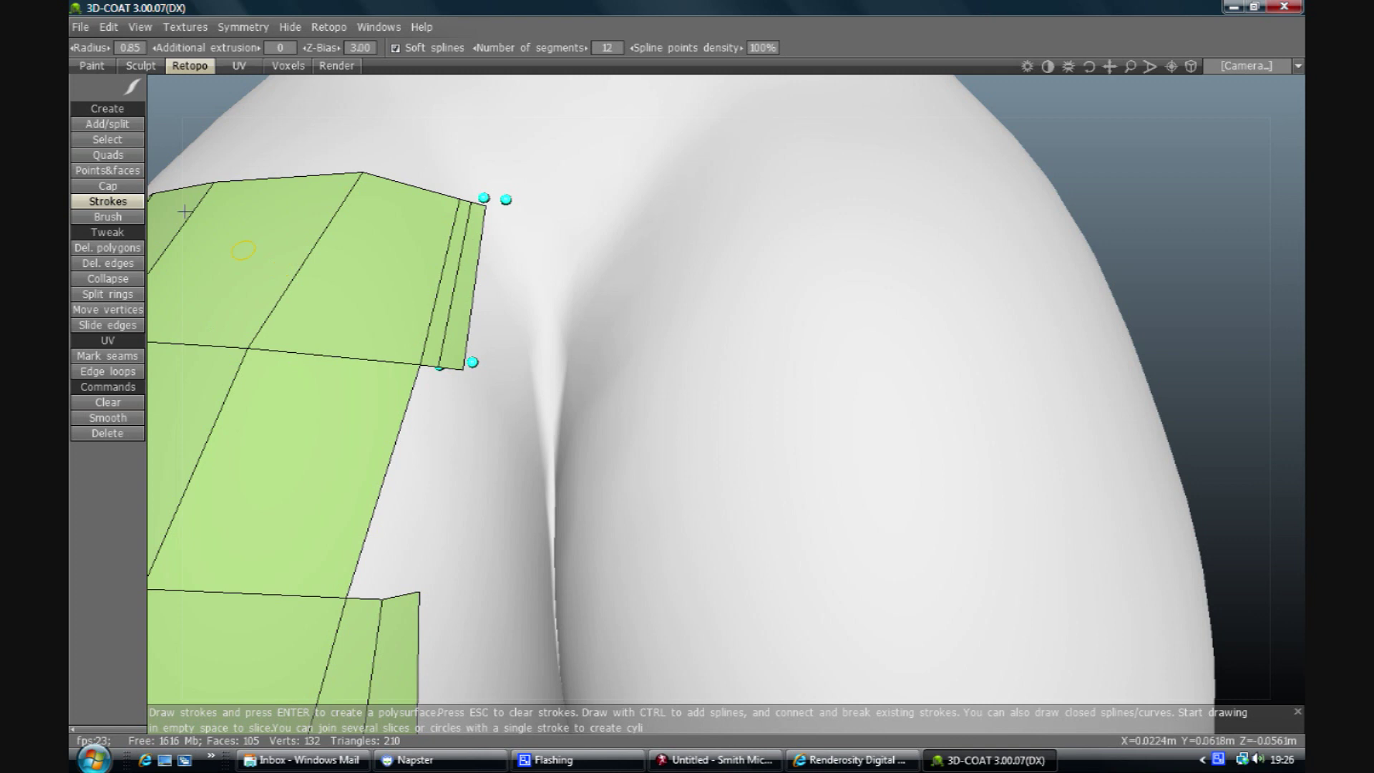
{"action": "left_click", "coordinate": [130, 175]}
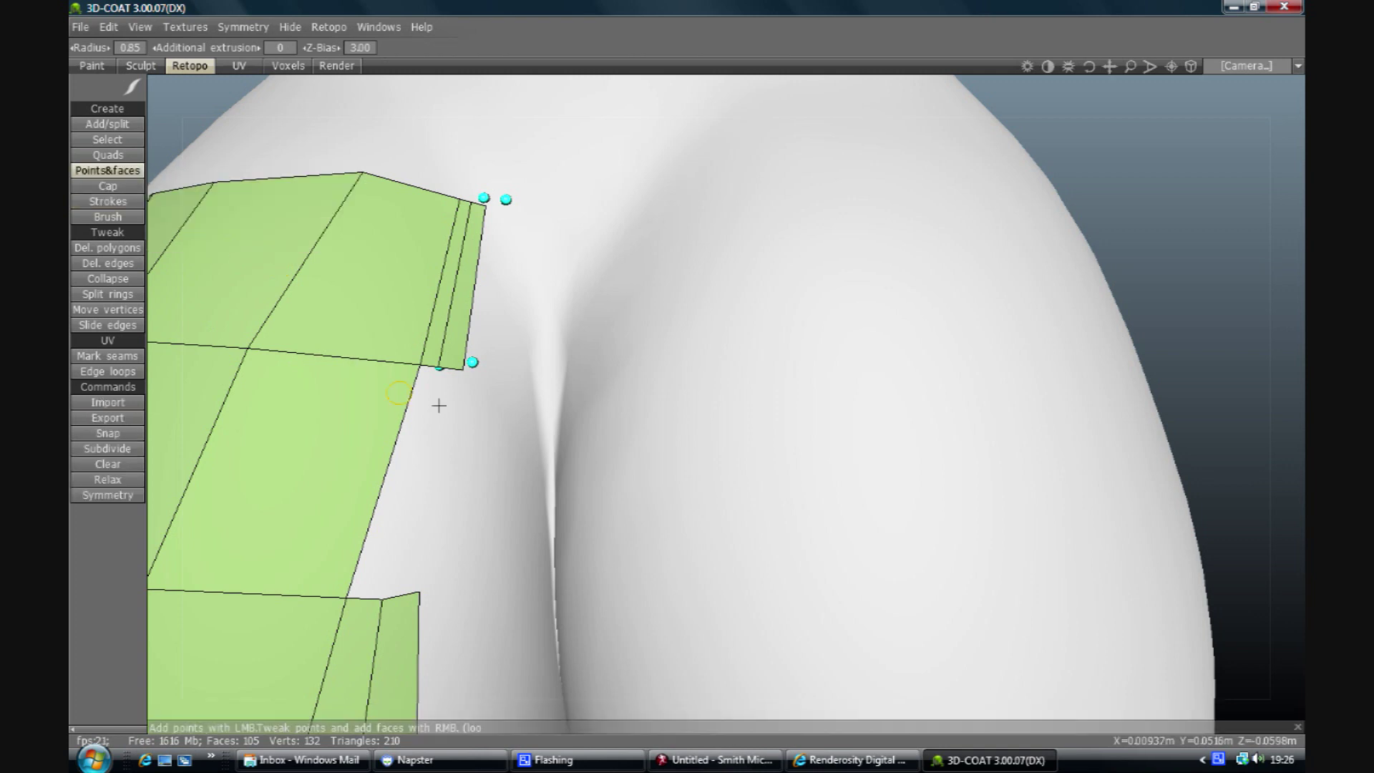
{"action": "left_click", "coordinate": [473, 363]}
{"action": "right_click", "coordinate": [477, 358]}
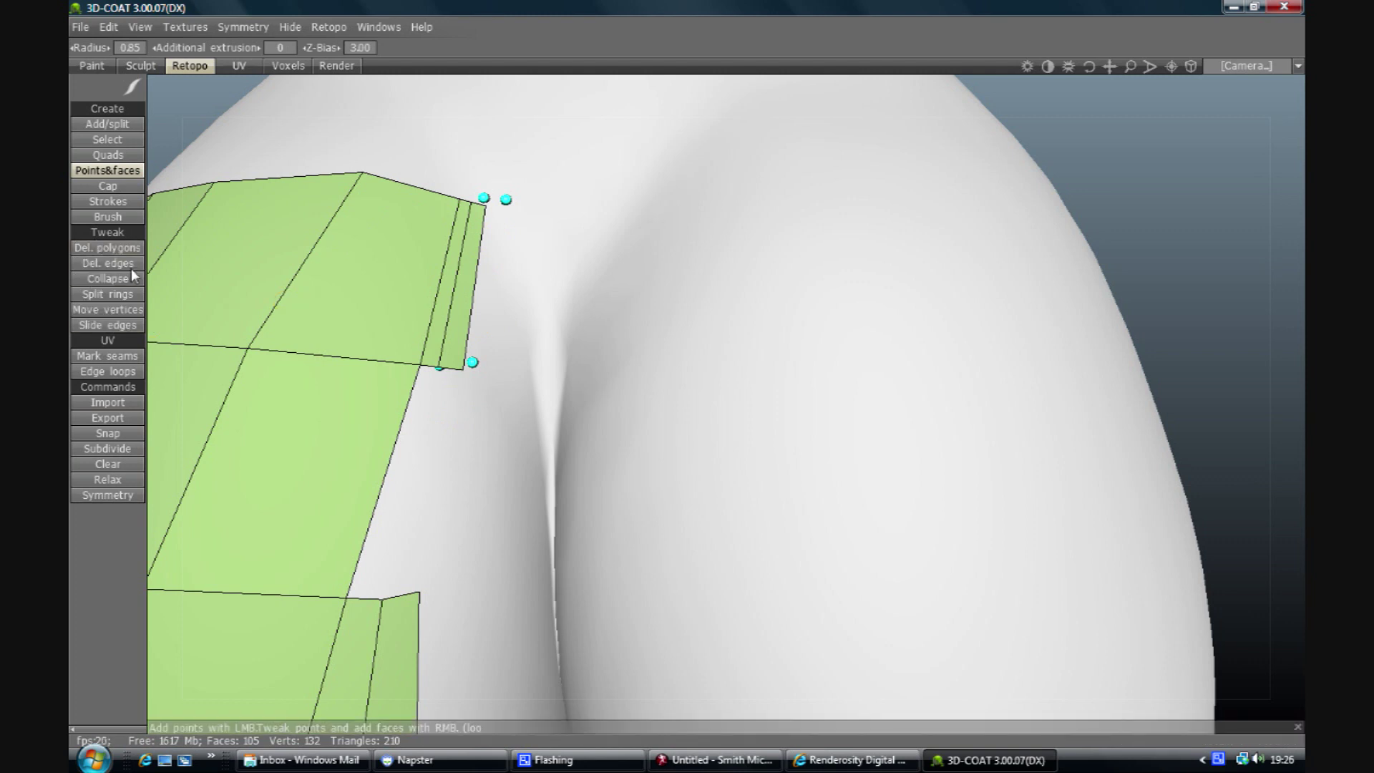
{"action": "left_click", "coordinate": [107, 155]}
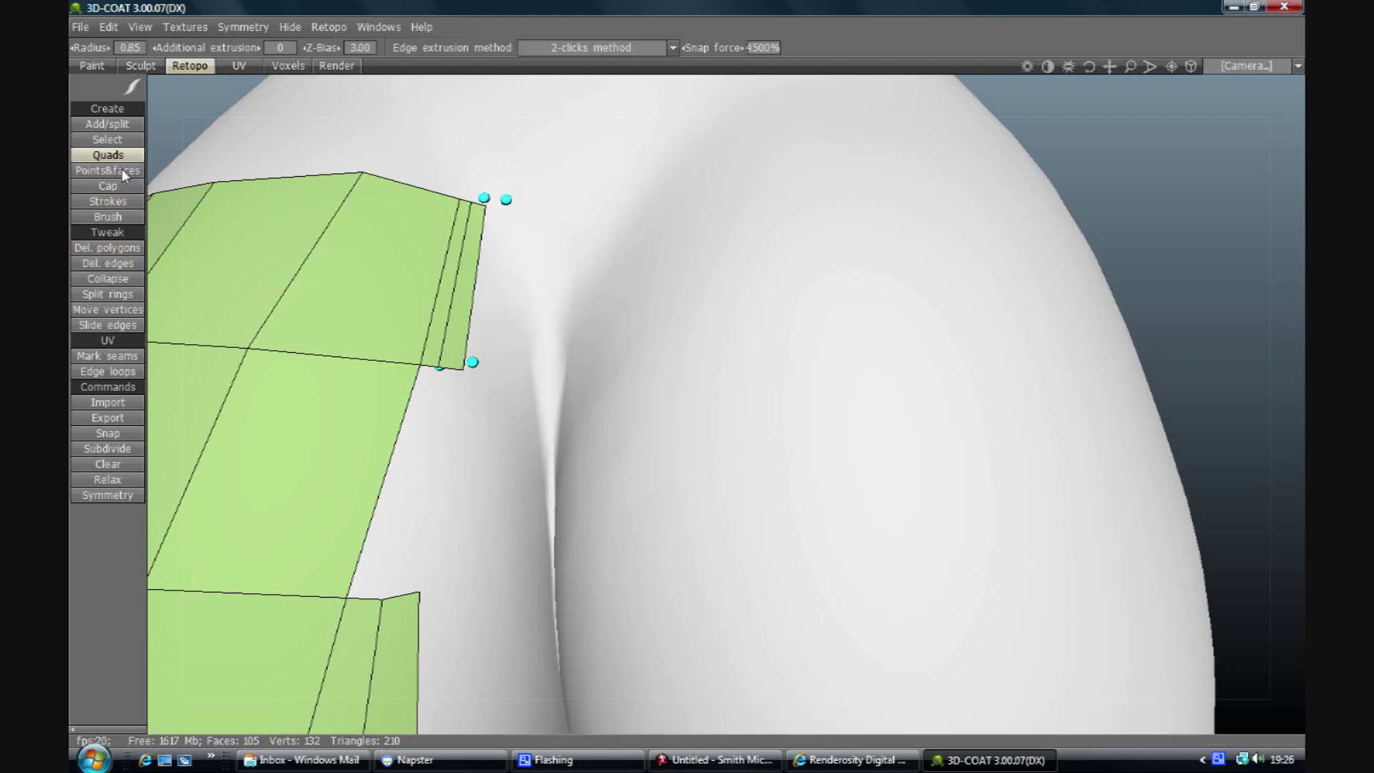
{"action": "left_click", "coordinate": [452, 368]}
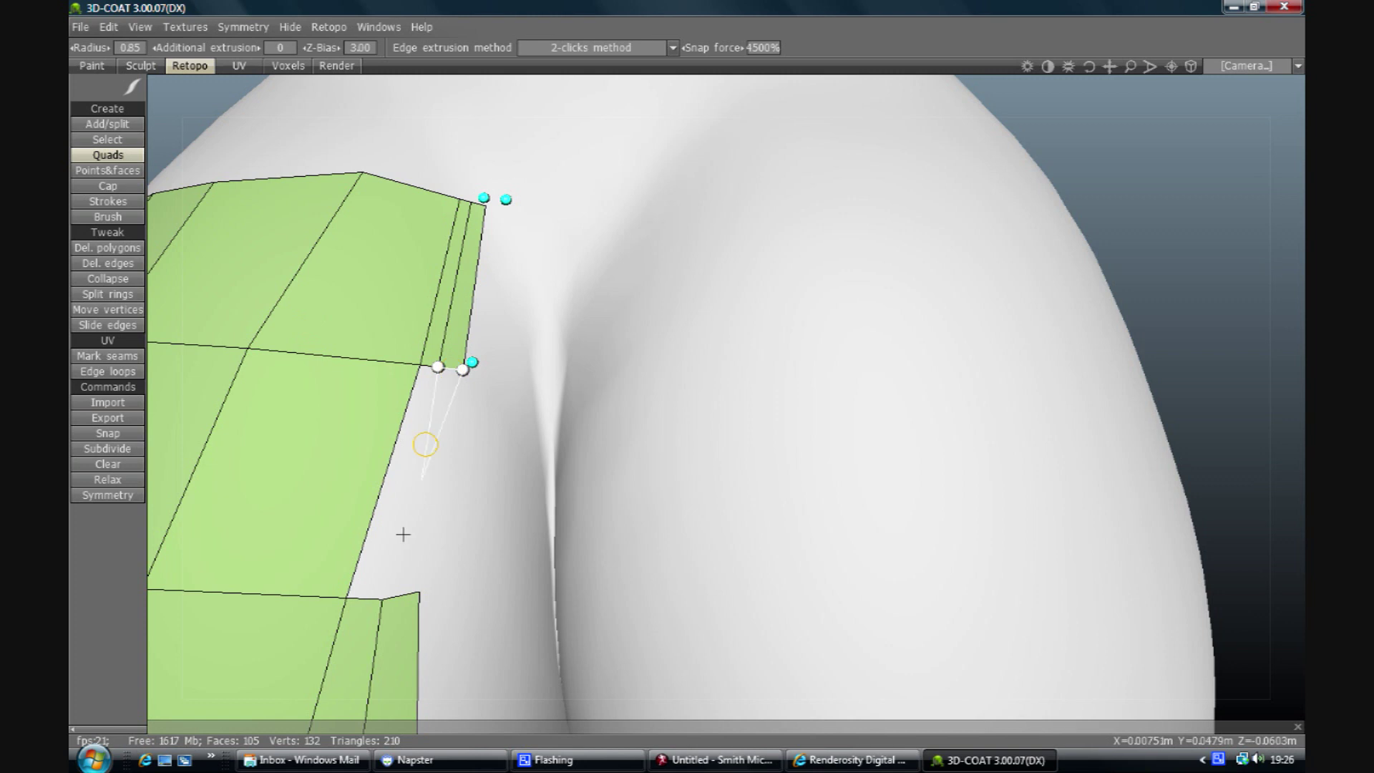
{"action": "left_click", "coordinate": [393, 598]}
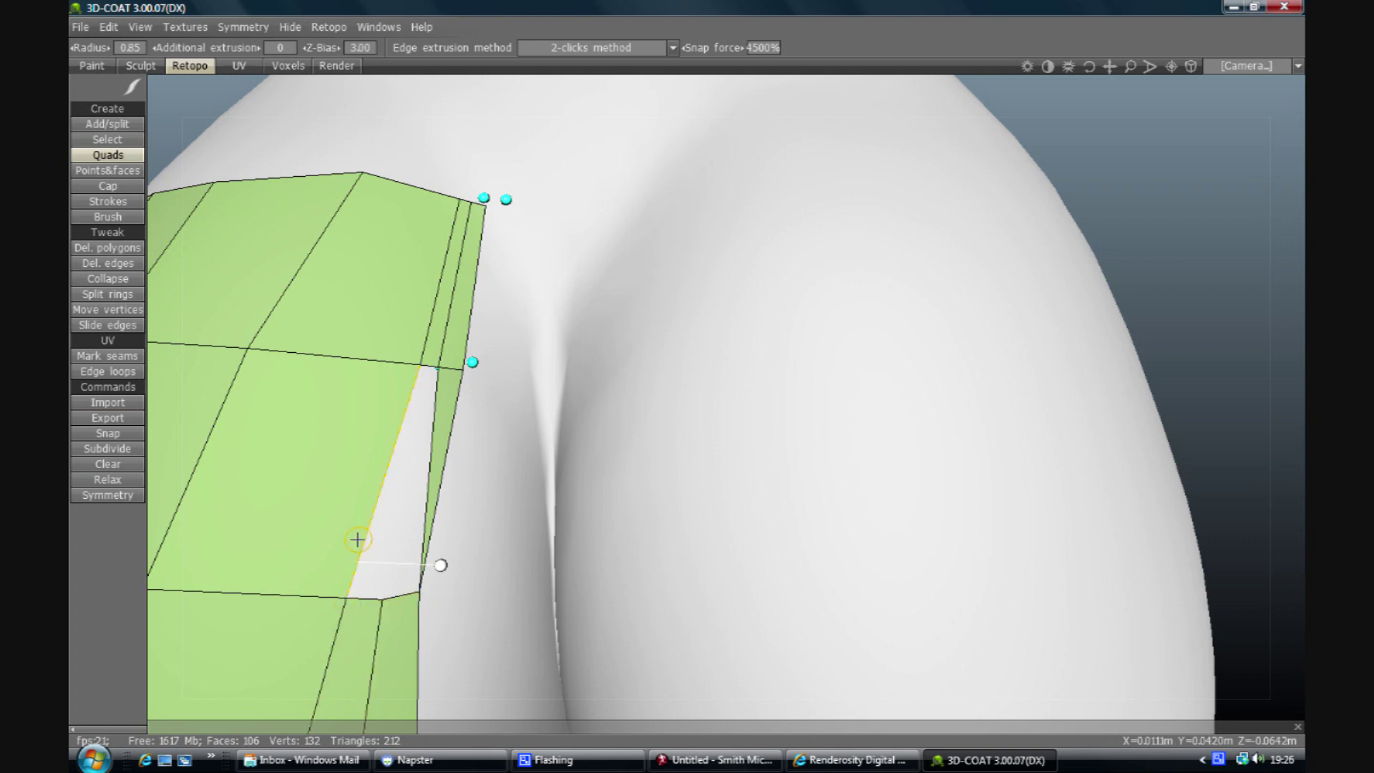
{"action": "left_click", "coordinate": [438, 366]}
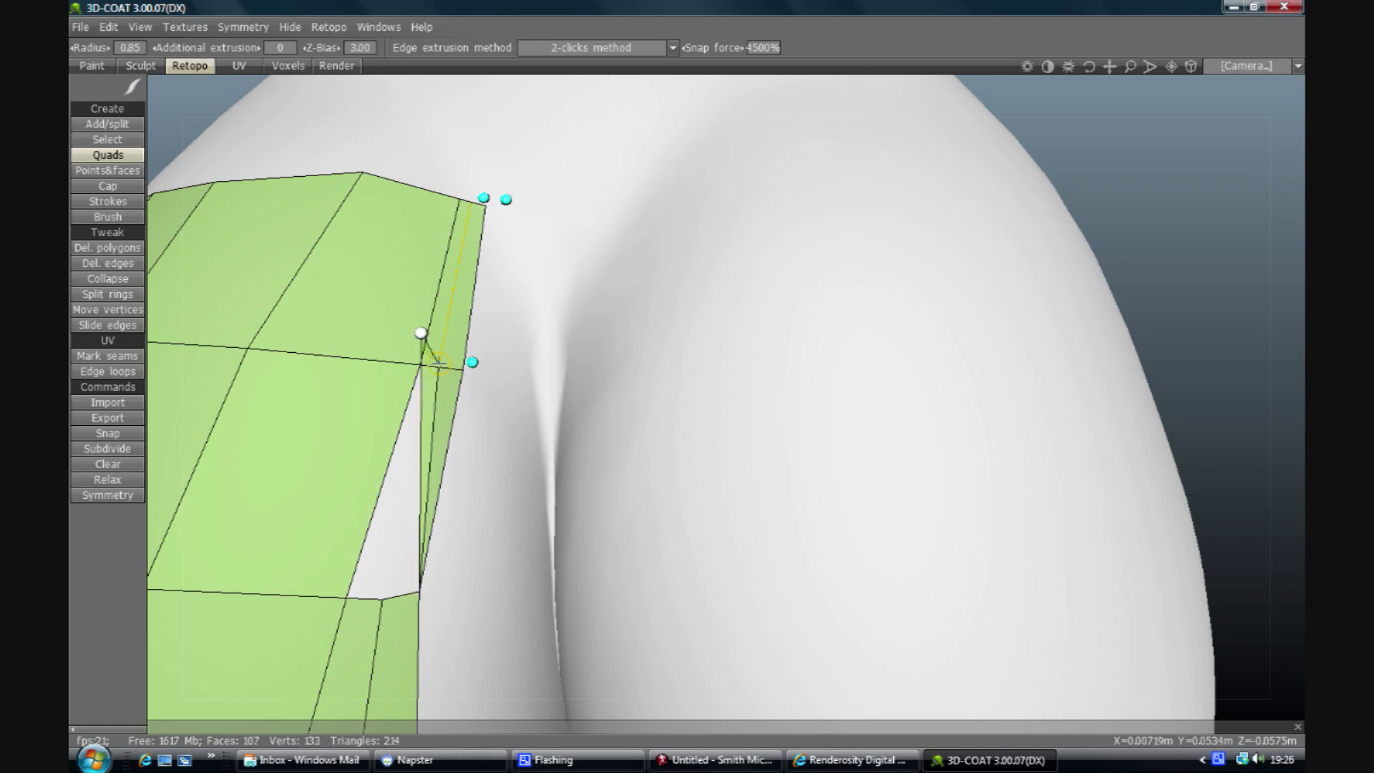
{"action": "key", "text": "ctrl+z"}
{"action": "key", "text": "ctrl+z"}
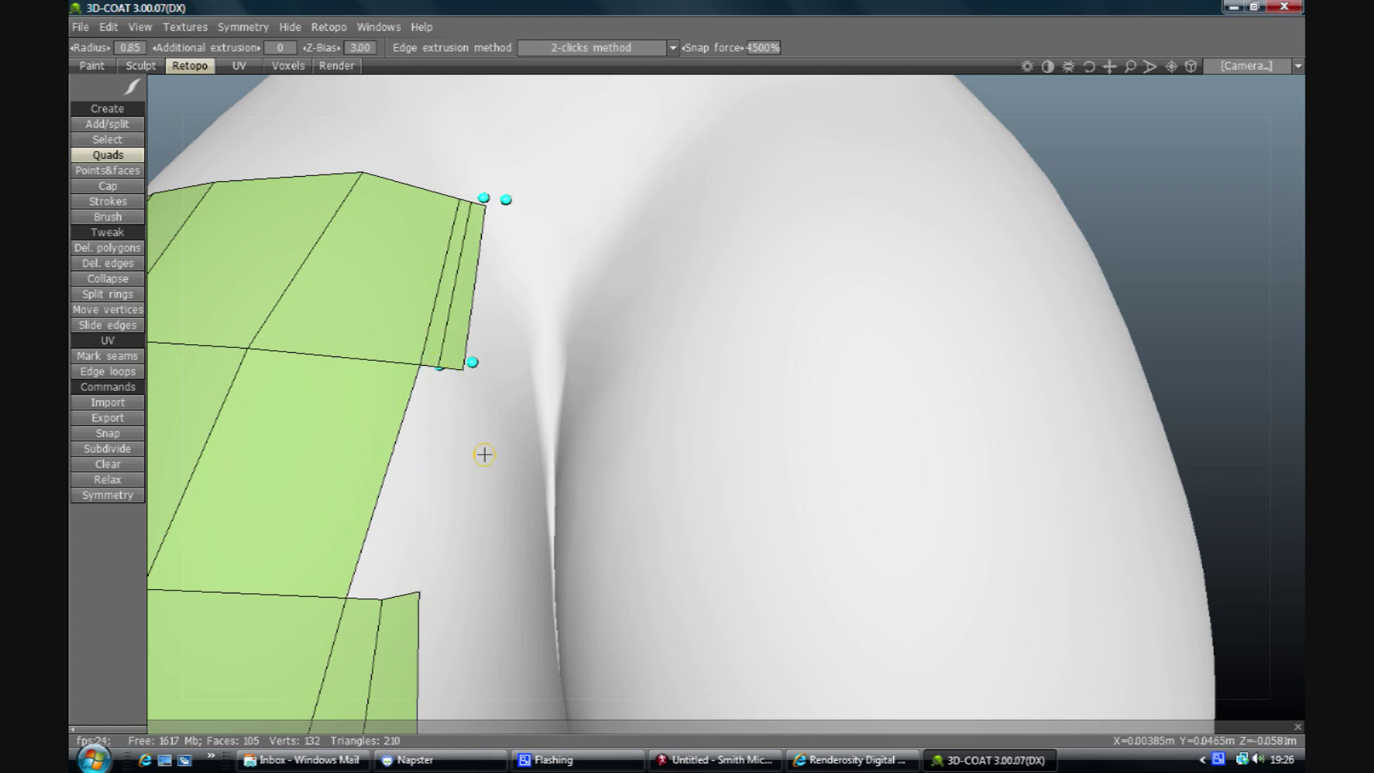
Step: Undo the narrow quads and all guide points along the inner buttock, back to the small strip at the crease
{"action": "key", "text": "ctrl+z"}
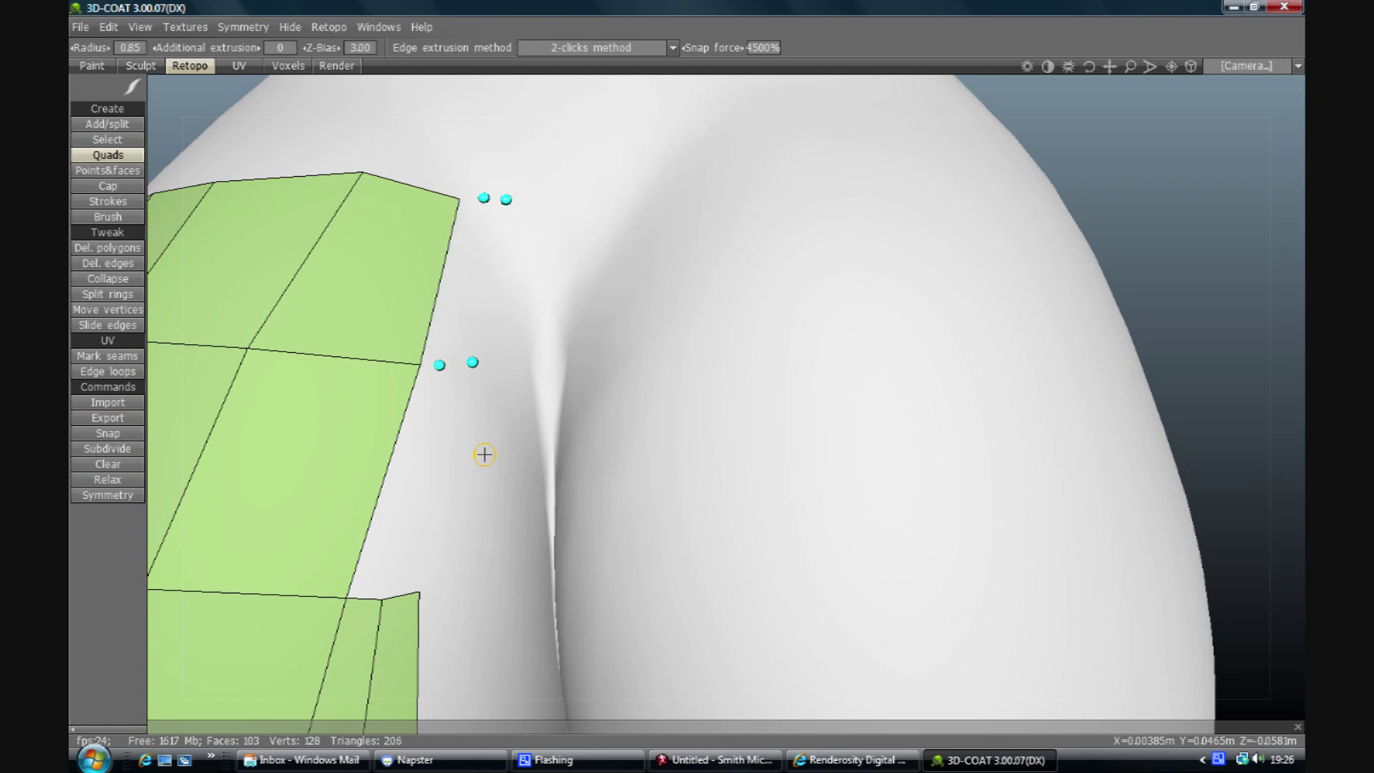
{"action": "key", "text": "ctrl+z"}
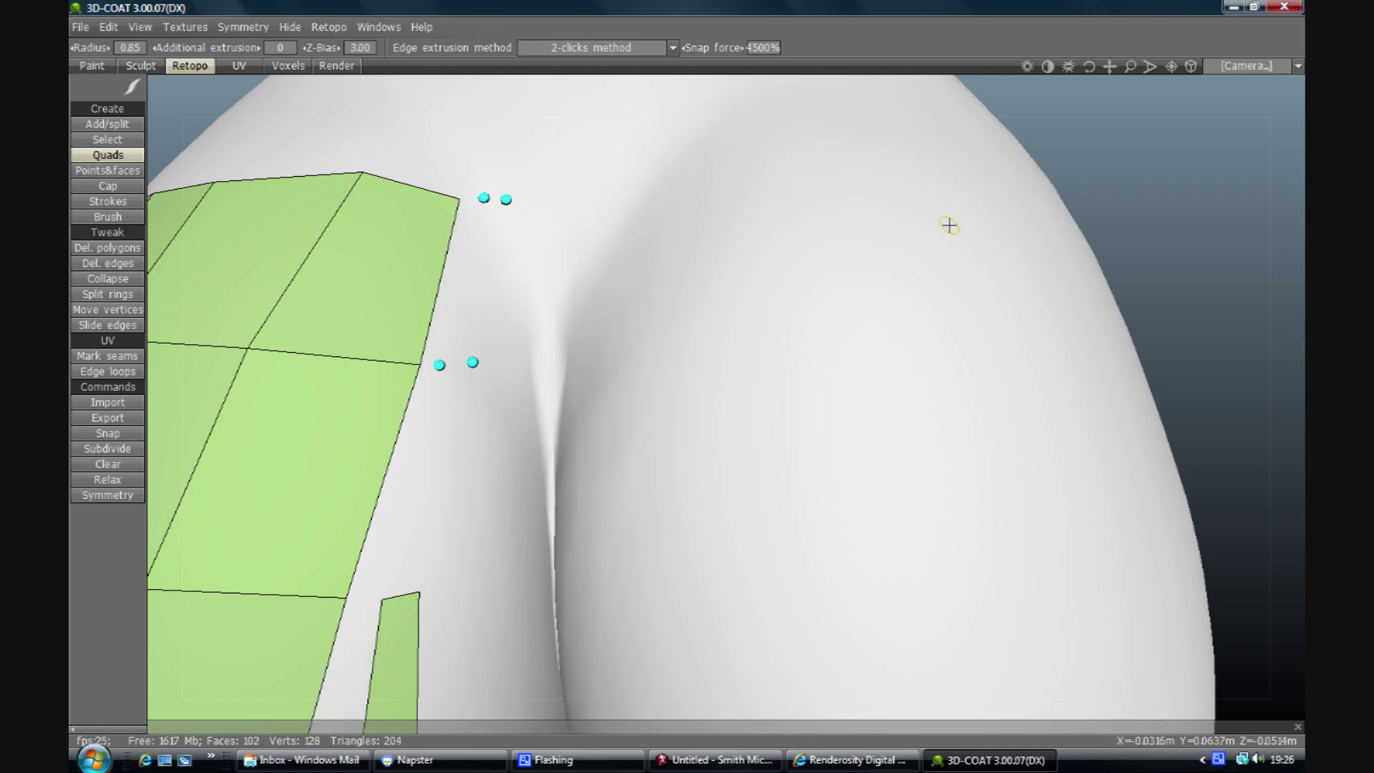
{"action": "mouse_move", "coordinate": [1126, 67]}
{"action": "left_mouse_down"}
{"action": "mouse_move", "coordinate": [1108, 69]}
{"action": "mouse_move", "coordinate": [1123, 69]}
{"action": "left_mouse_up"}
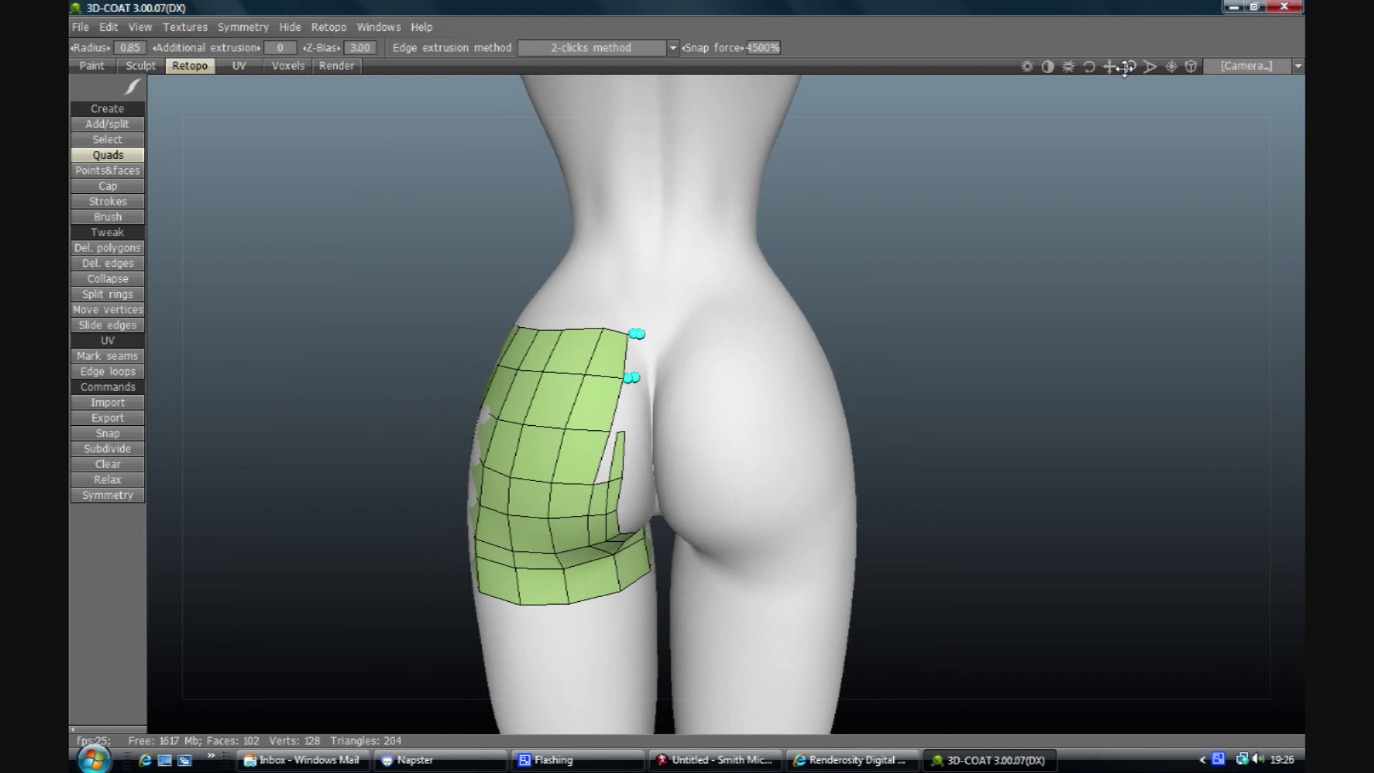
{"action": "key", "text": "ctrl+z"}
{"action": "key", "text": "ctrl+z"}
{"action": "key", "text": "ctrl+z"}
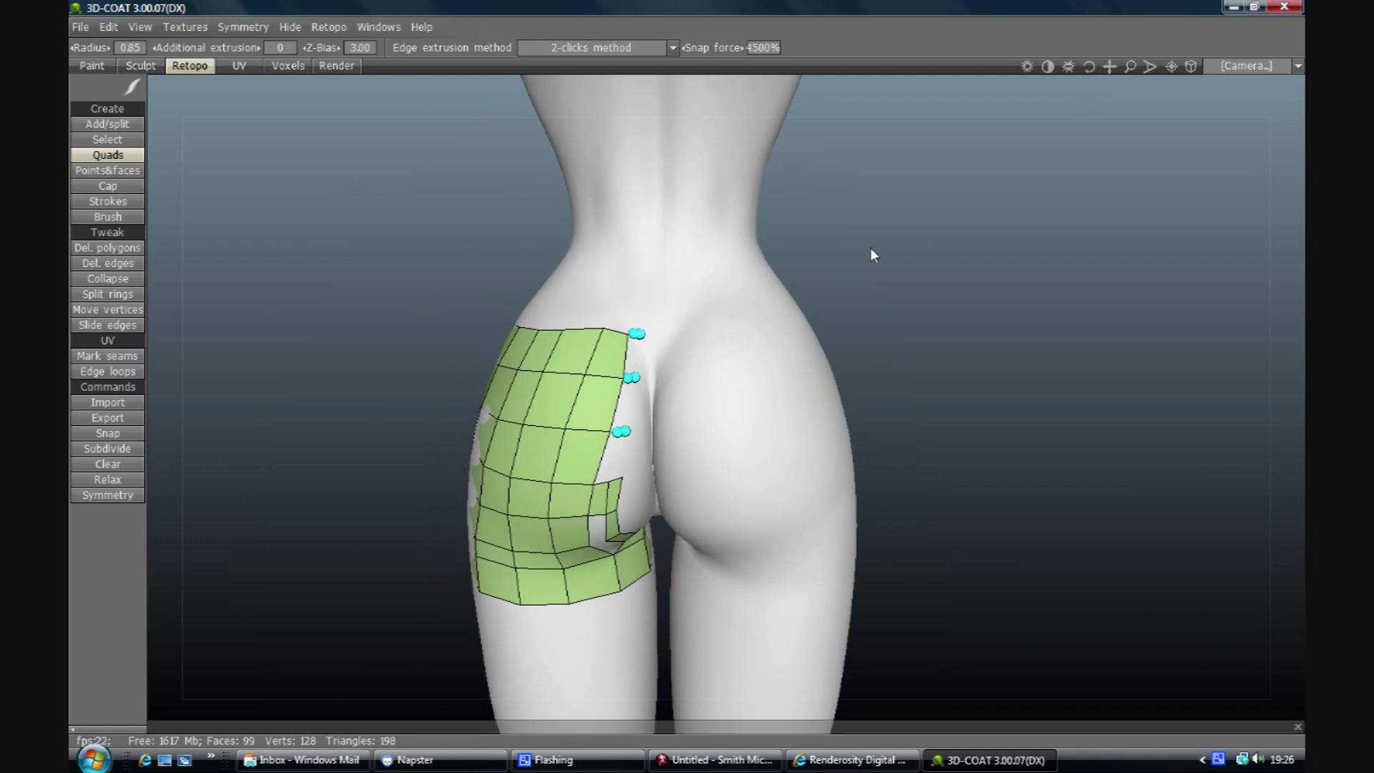
{"action": "key", "text": "ctrl+z"}
{"action": "key", "text": "ctrl+z"}
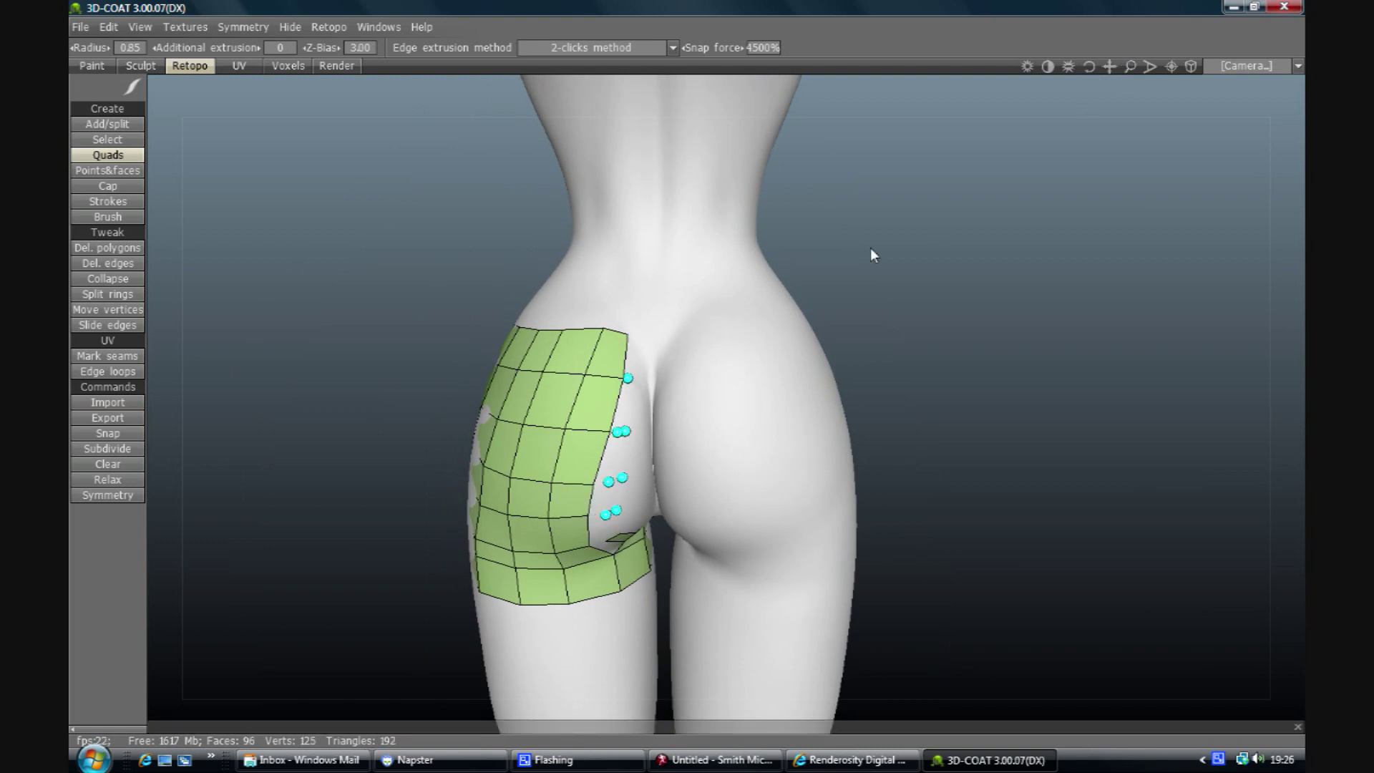
{"action": "key", "text": "ctrl+z"}
{"action": "key", "text": "ctrl+z"}
{"action": "key", "text": "ctrl+z"}
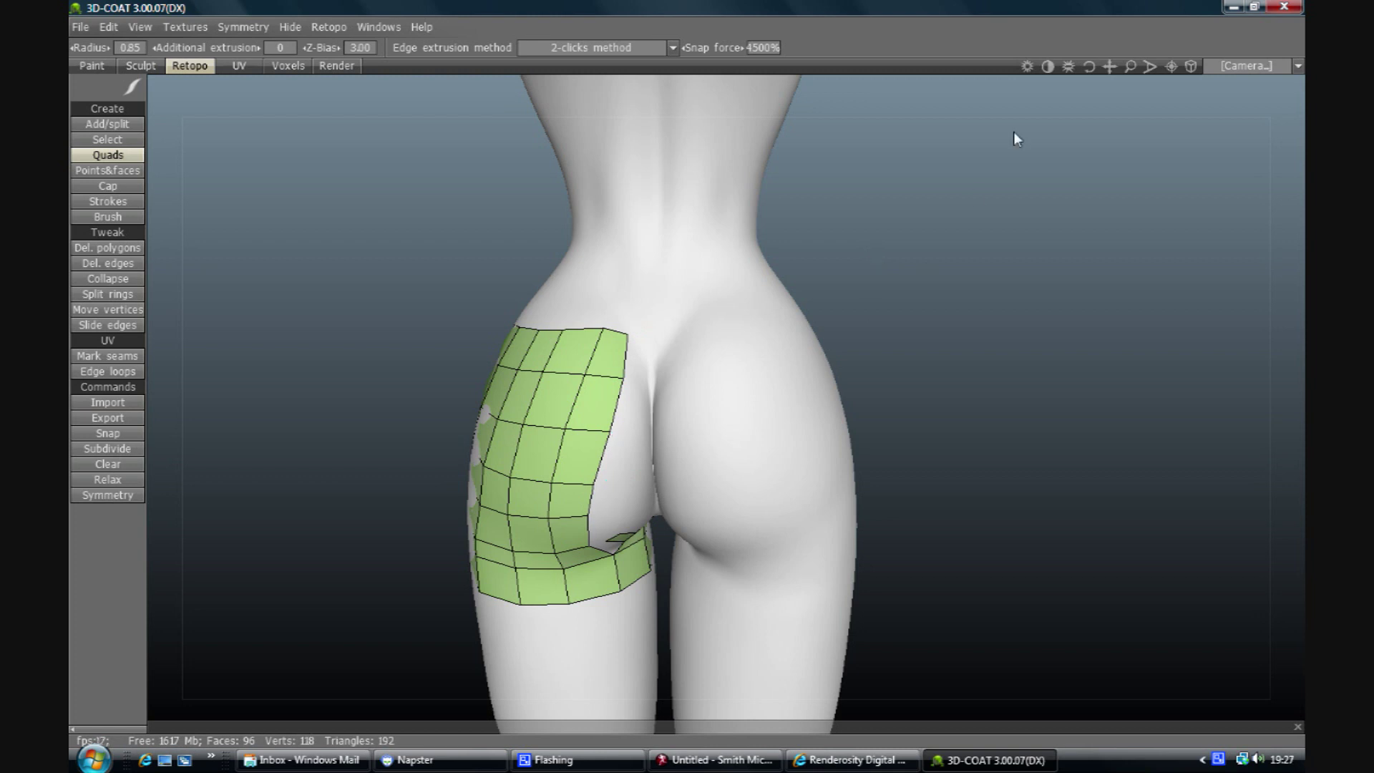
Step: Fill the gap beside the crease strip with a Strokes spline from the patch's lowest inner corner to the strip's nearest upper corner
{"action": "left_click_drag", "start_coordinate": [1087, 69], "coordinate": [1090, 63]}
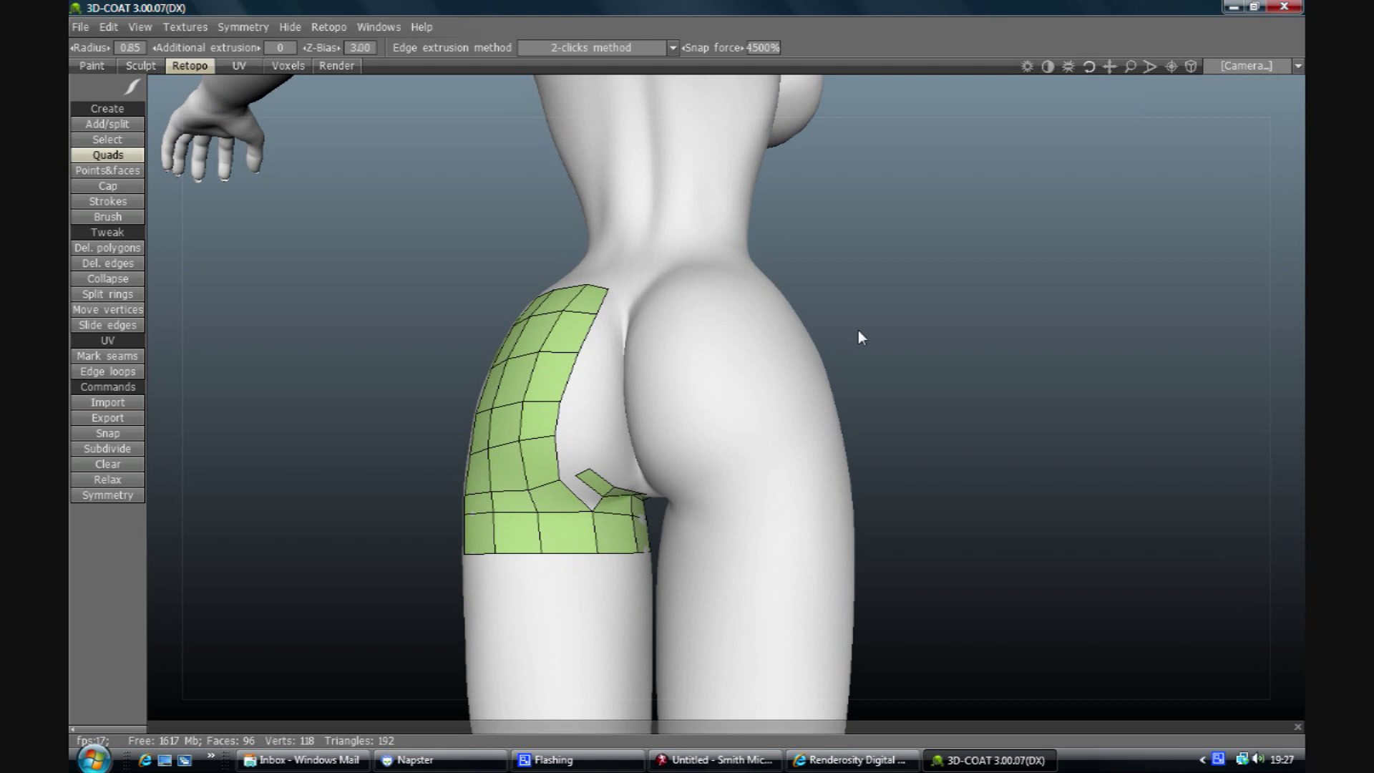
{"action": "scroll", "coordinate": [851, 338], "scroll_direction": "up", "scroll_amount": 6}
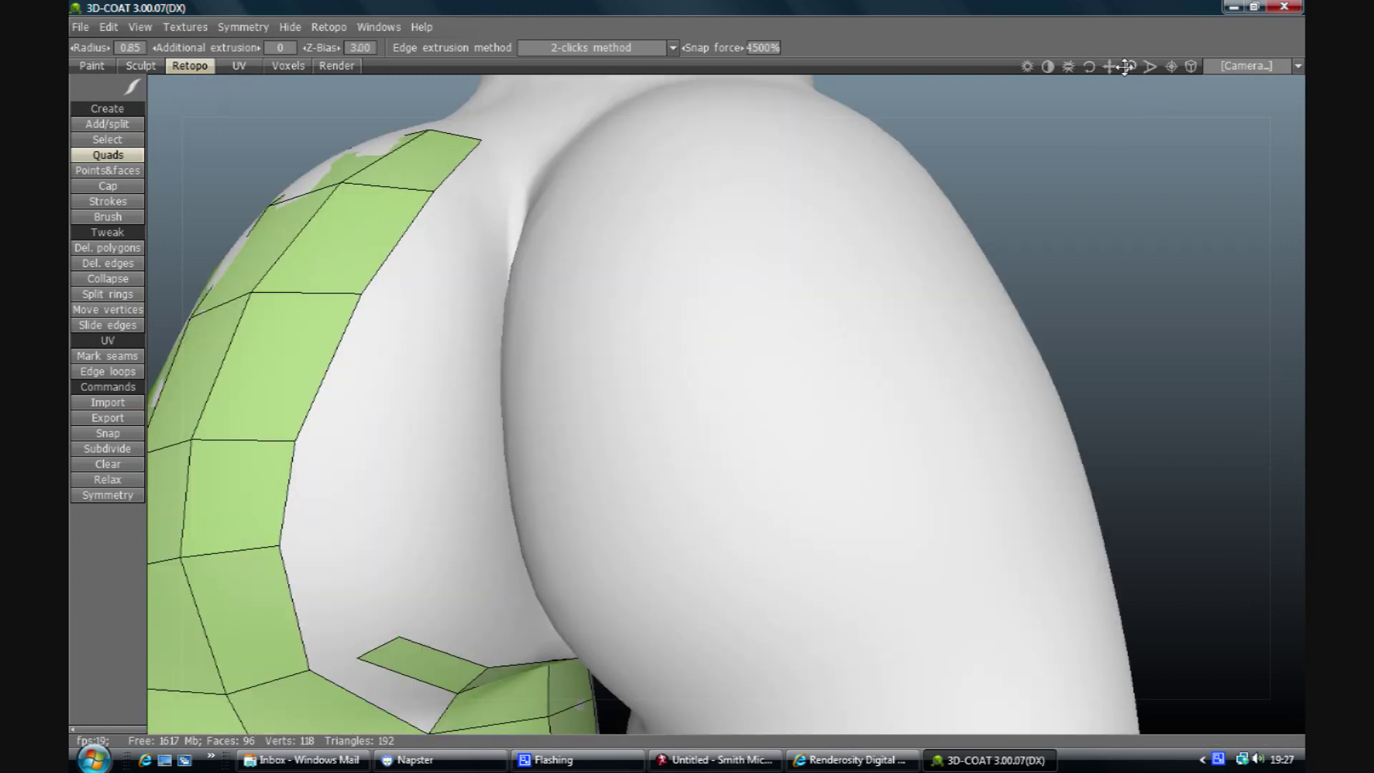
{"action": "middle_click_drag", "start_coordinate": [851, 338], "coordinate": [998, 265]}
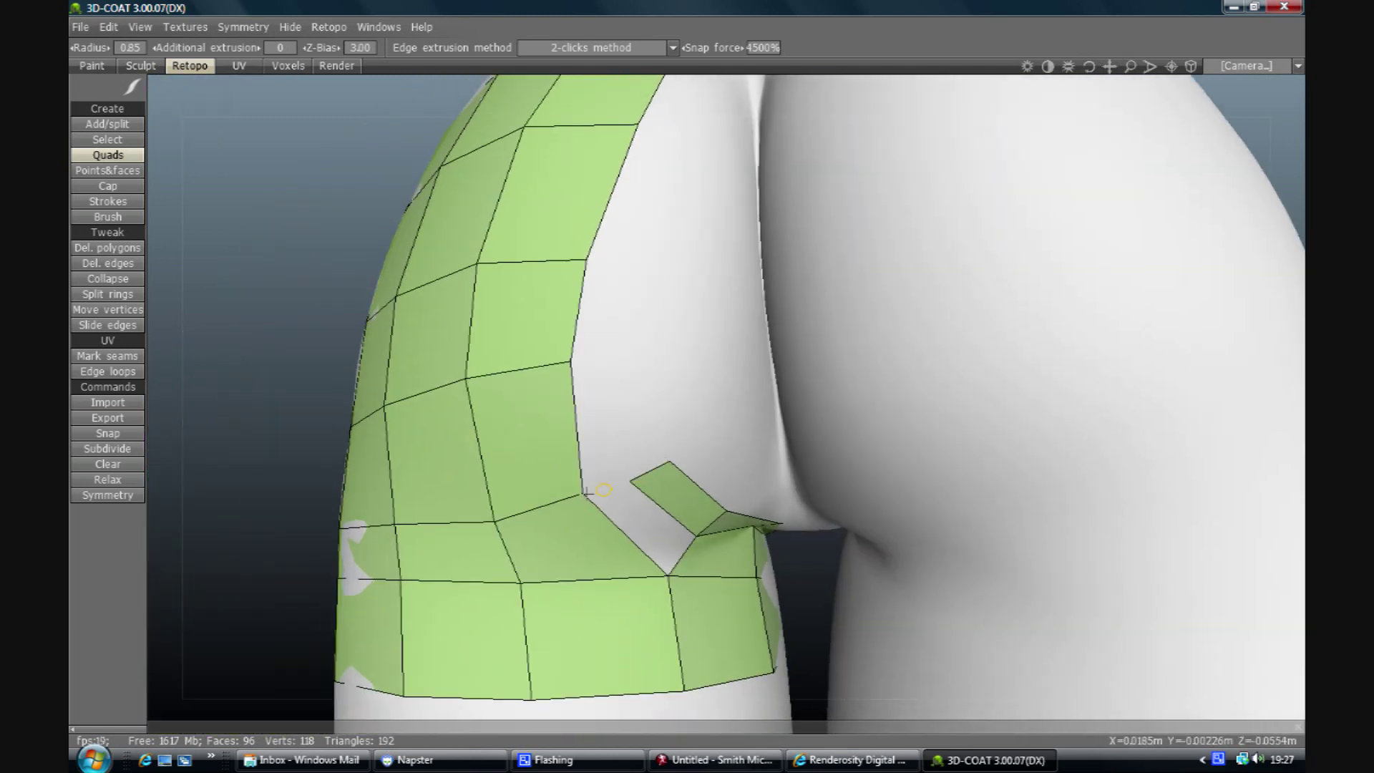
{"action": "left_click", "coordinate": [107, 202]}
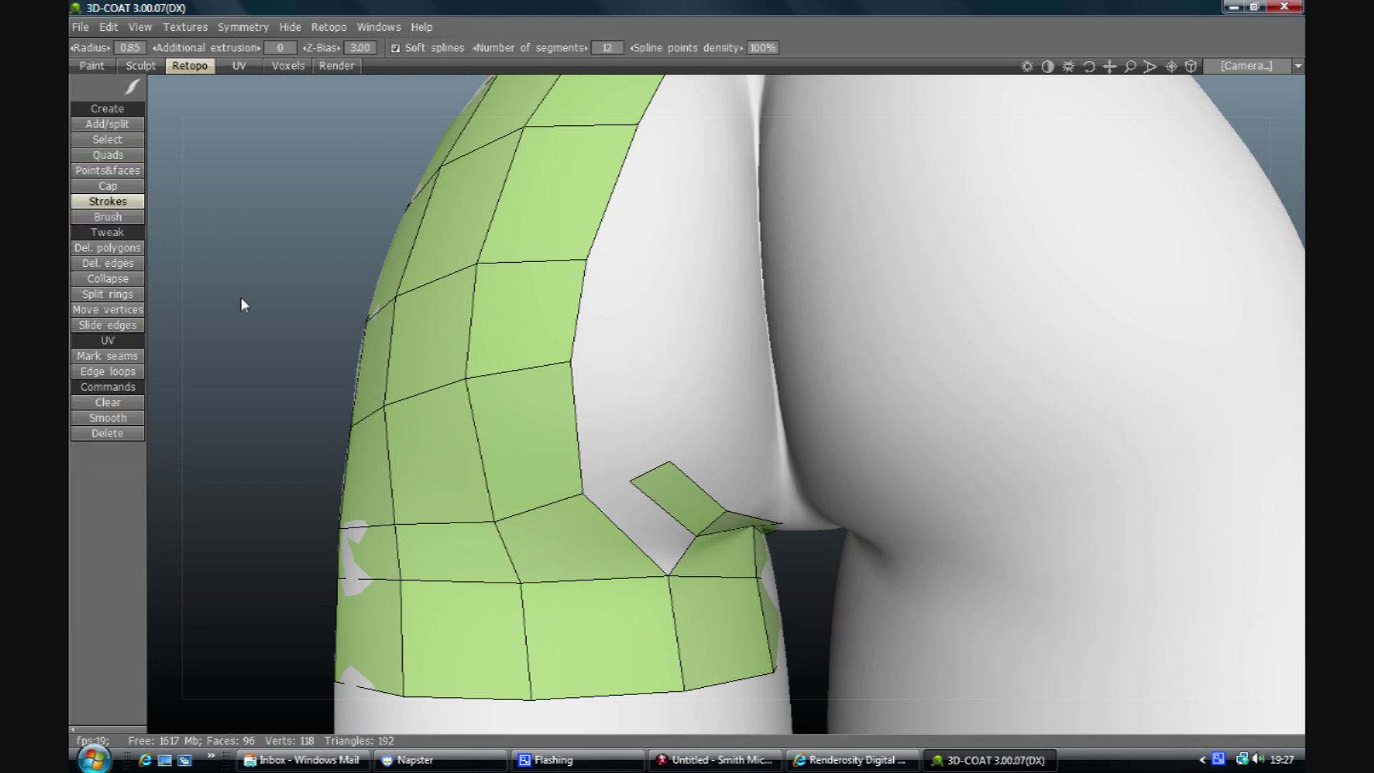
{"action": "left_click_drag", "start_coordinate": [582, 493], "coordinate": [629, 477]}
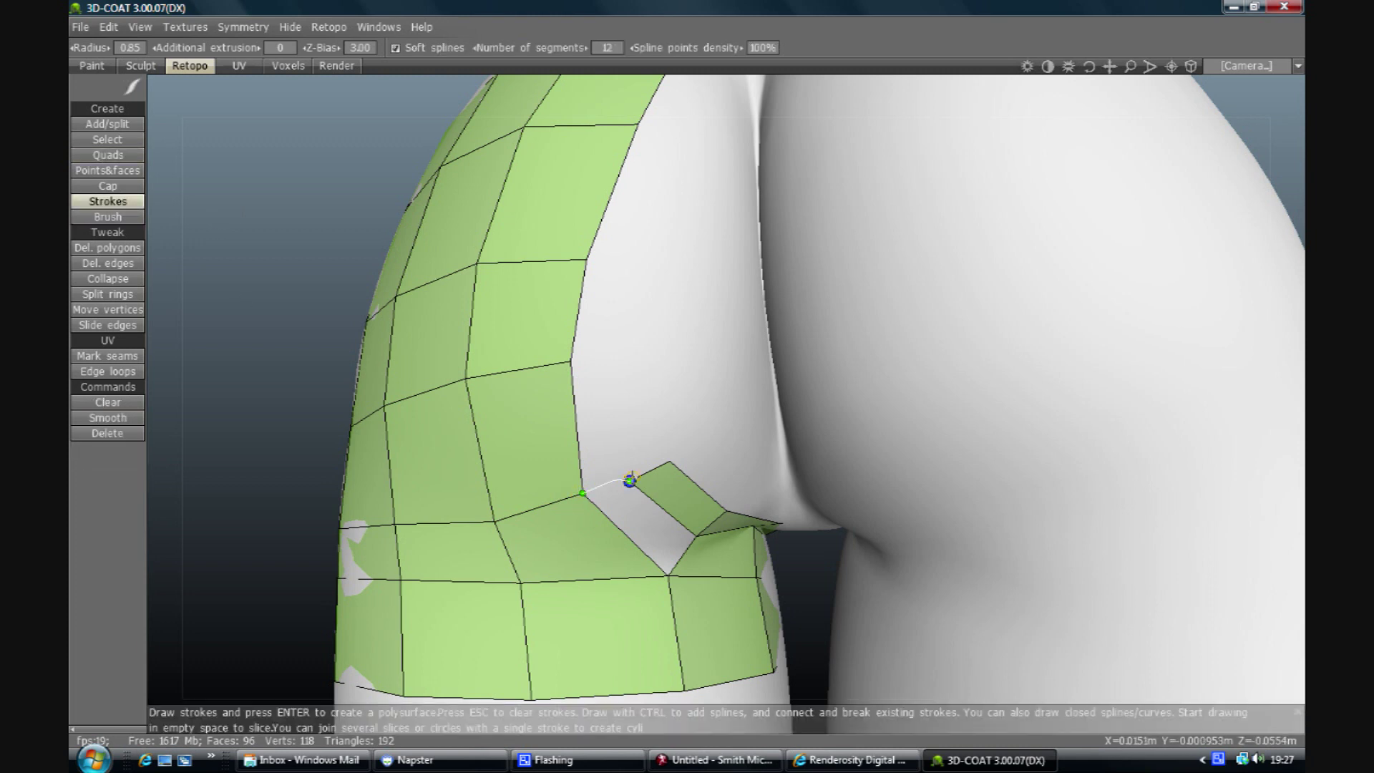
{"action": "key", "text": "Return"}
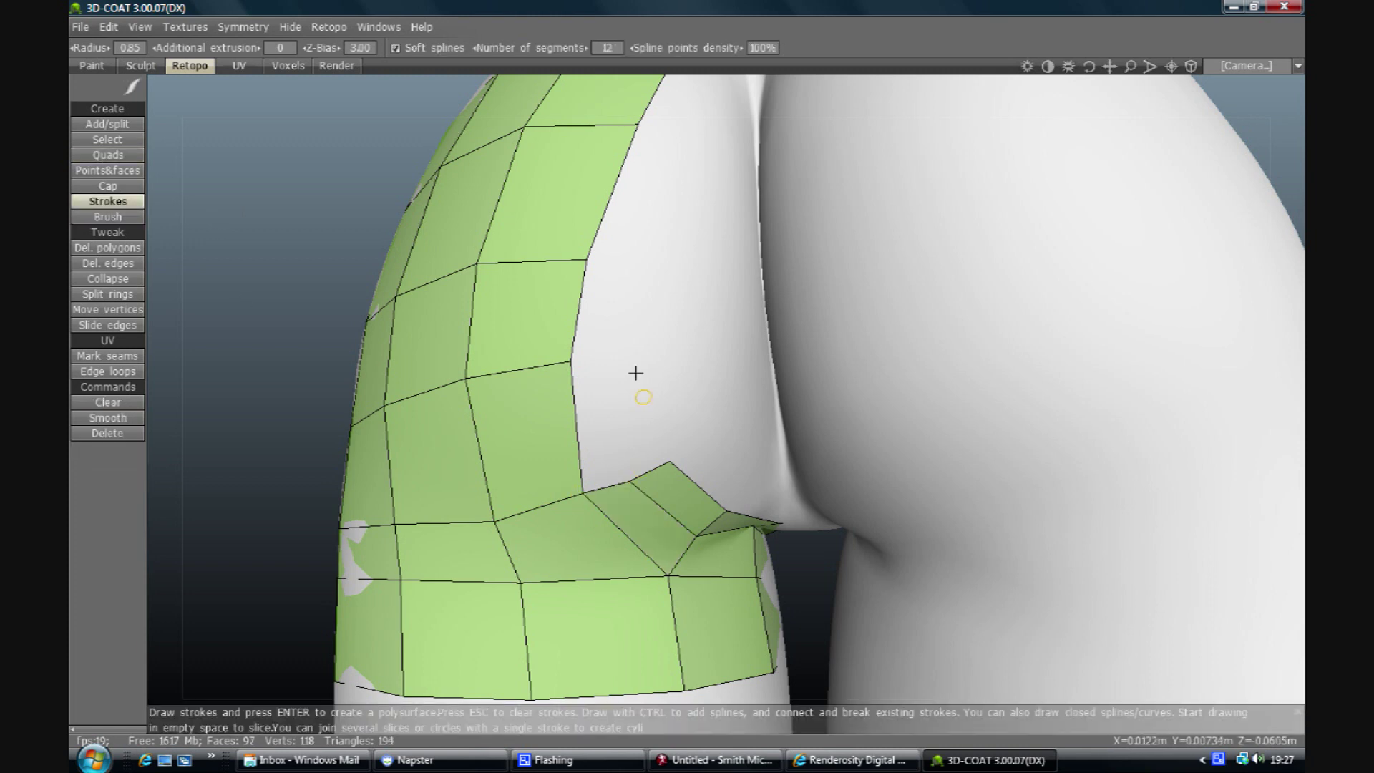
Step: Add four quads above the filled crease with crossing Strokes splines: two from the patch's edge corners and two up from the strip's corners
{"action": "left_click_drag", "start_coordinate": [653, 262], "coordinate": [680, 264]}
{"action": "left_click_drag", "start_coordinate": [632, 359], "coordinate": [712, 359]}
{"action": "left_click_drag", "start_coordinate": [635, 244], "coordinate": [630, 481]}
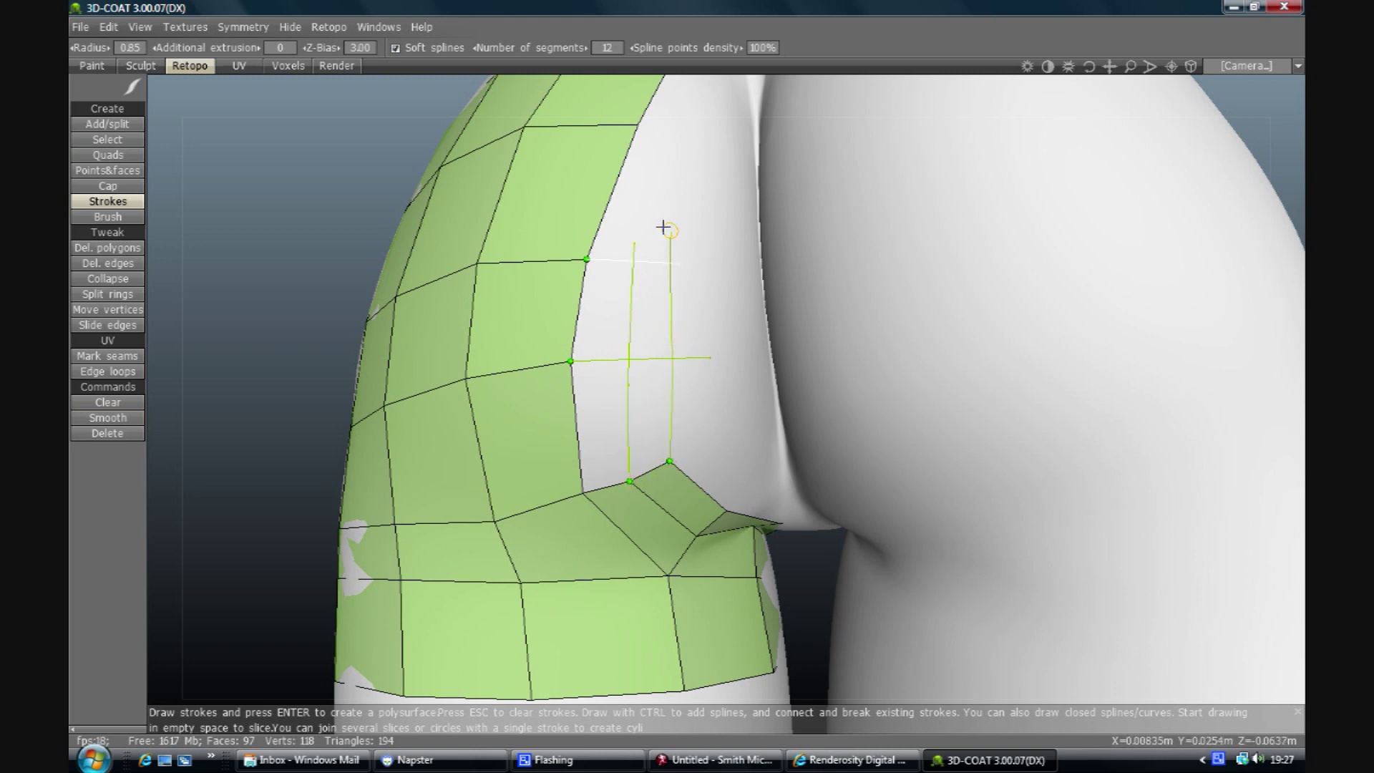
{"action": "key", "text": "Return"}
Step: Extend the two inner columns one row up the buttock with crossing Strokes splines, clearing and redrawing the first set
{"action": "middle_click_drag", "start_coordinate": [674, 225], "coordinate": [596, 426]}
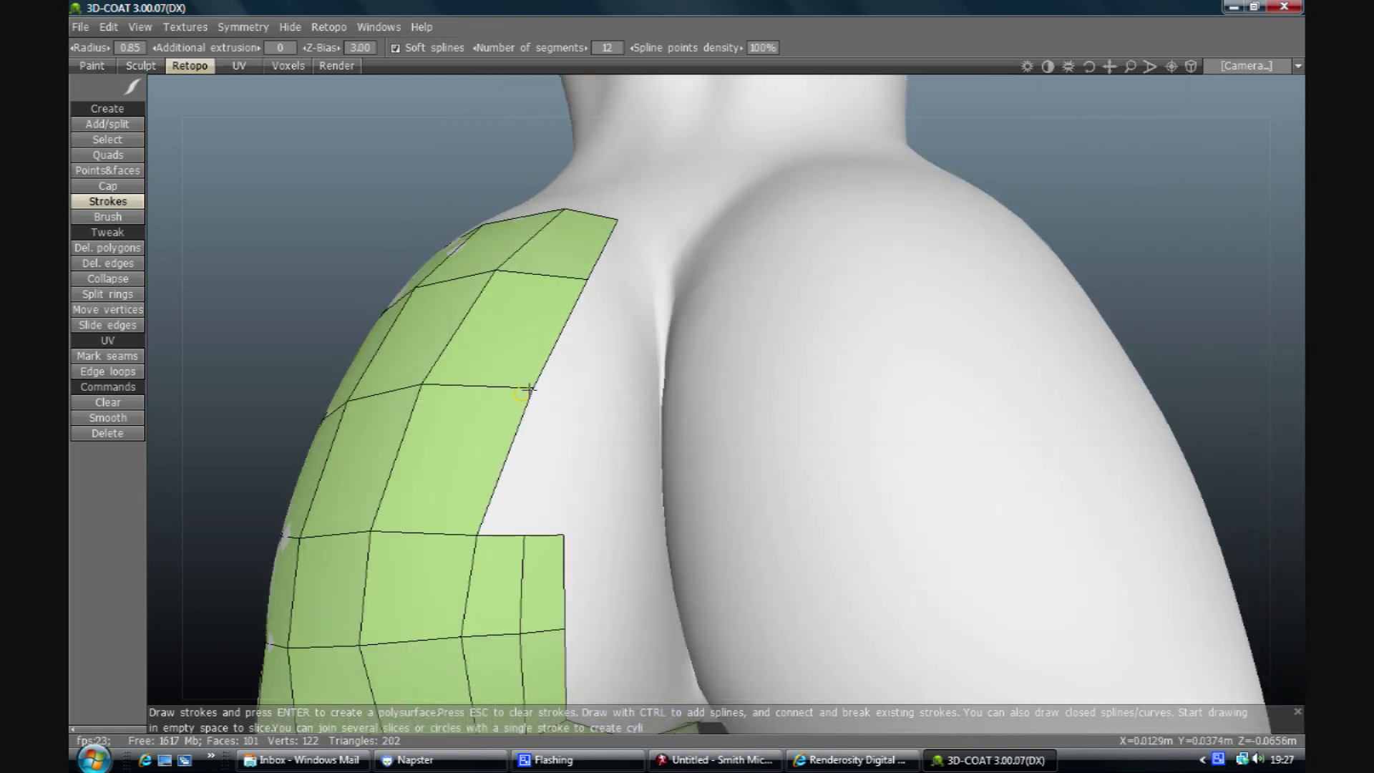
{"action": "mouse_move", "coordinate": [535, 389]}
{"action": "left_mouse_down"}
{"action": "mouse_move", "coordinate": [605, 403]}
{"action": "mouse_move", "coordinate": [525, 491]}
{"action": "mouse_move", "coordinate": [520, 537]}
{"action": "mouse_move", "coordinate": [592, 387]}
{"action": "left_mouse_up"}
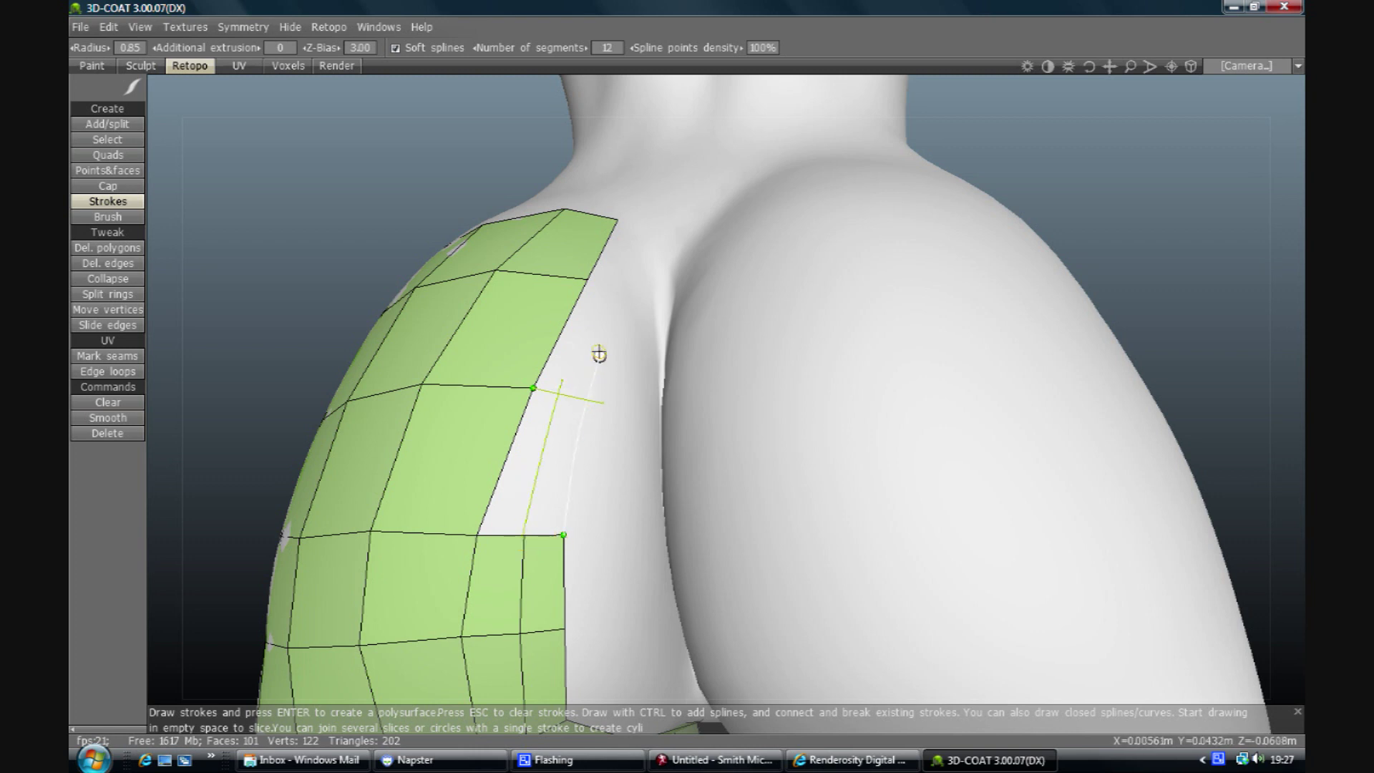
{"action": "key", "text": "Escape"}
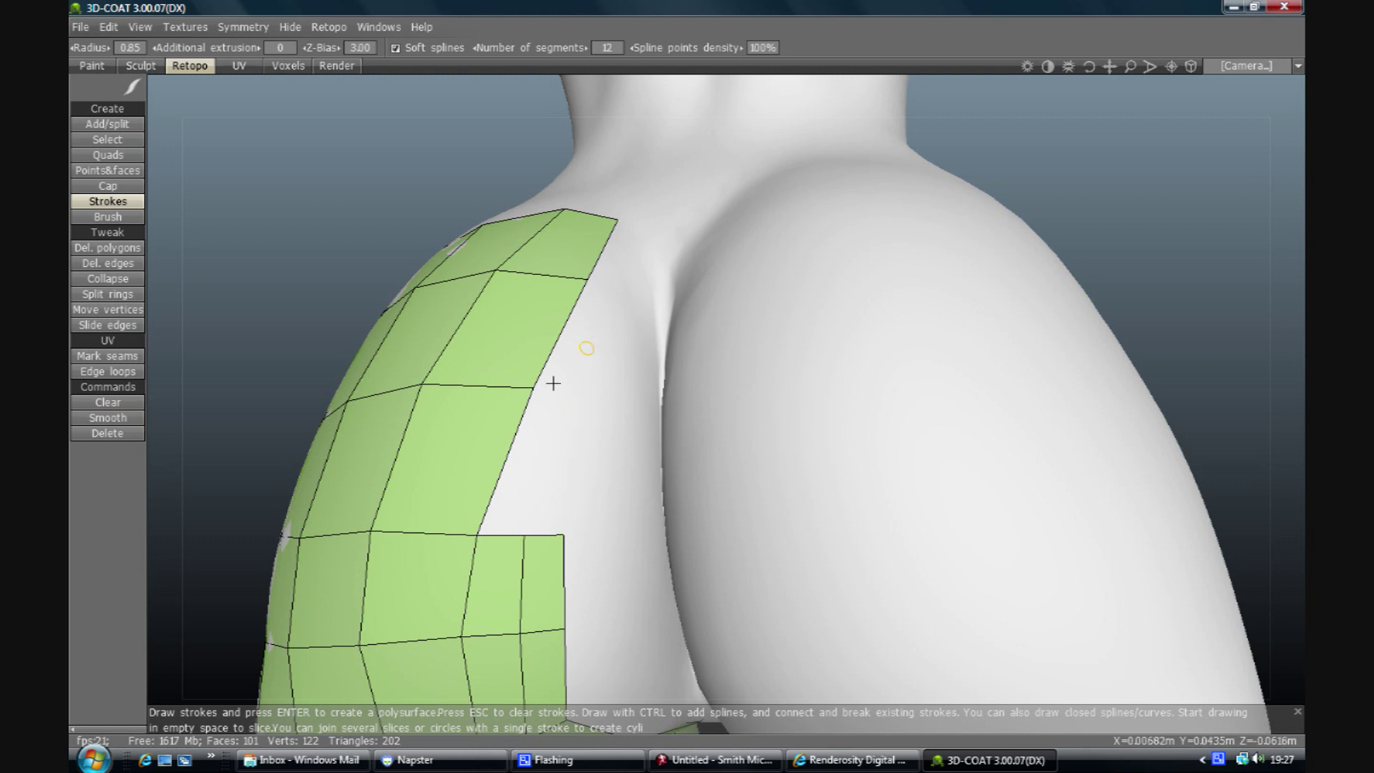
{"action": "mouse_move", "coordinate": [533, 388]}
{"action": "left_mouse_down"}
{"action": "mouse_move", "coordinate": [620, 394]}
{"action": "mouse_move", "coordinate": [536, 472]}
{"action": "mouse_move", "coordinate": [524, 536]}
{"action": "mouse_move", "coordinate": [586, 372]}
{"action": "left_mouse_up"}
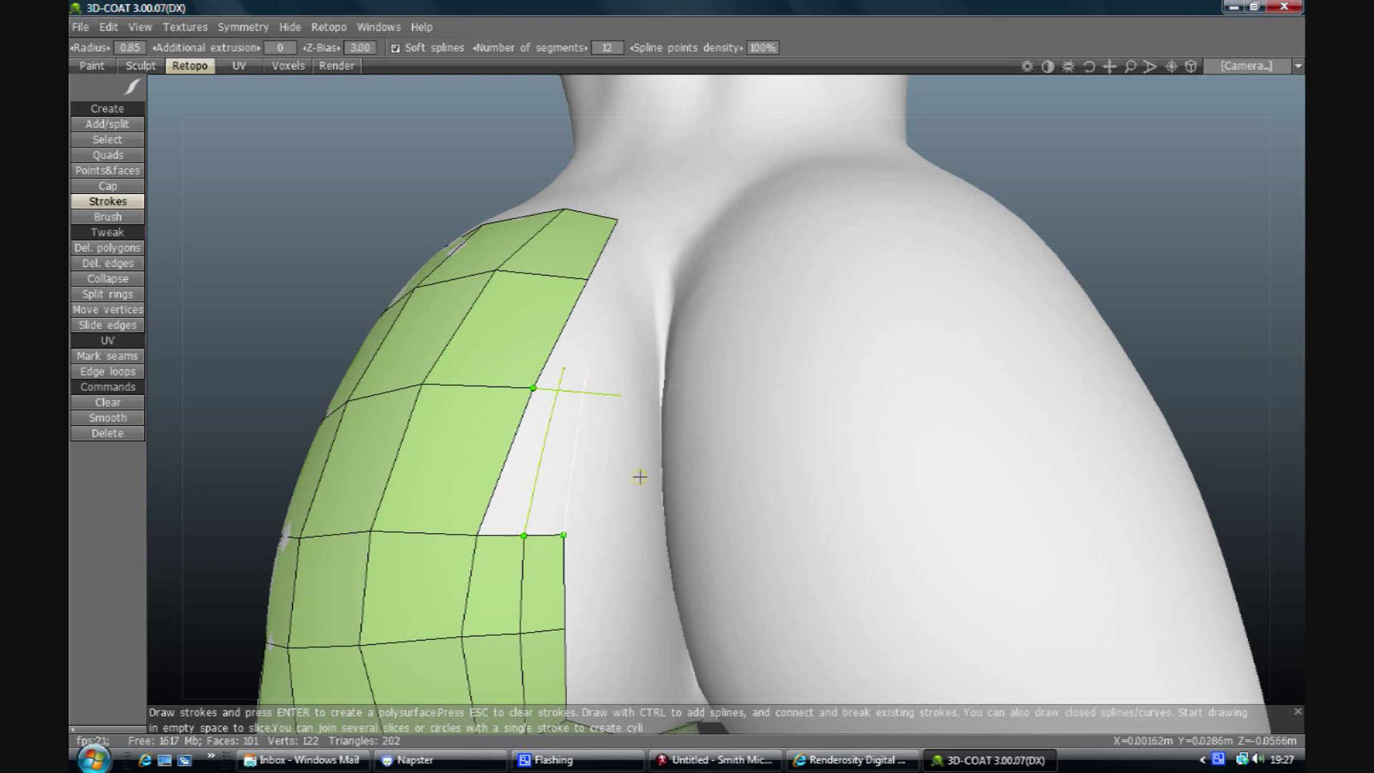
{"action": "key", "text": "Return"}
Step: Extend the two inner columns through the patch's two uppermost rows with crossing Strokes splines, adding two quads per row
{"action": "mouse_move", "coordinate": [603, 282]}
{"action": "left_mouse_down"}
{"action": "mouse_move", "coordinate": [630, 287]}
{"action": "mouse_move", "coordinate": [558, 390]}
{"action": "left_mouse_up"}
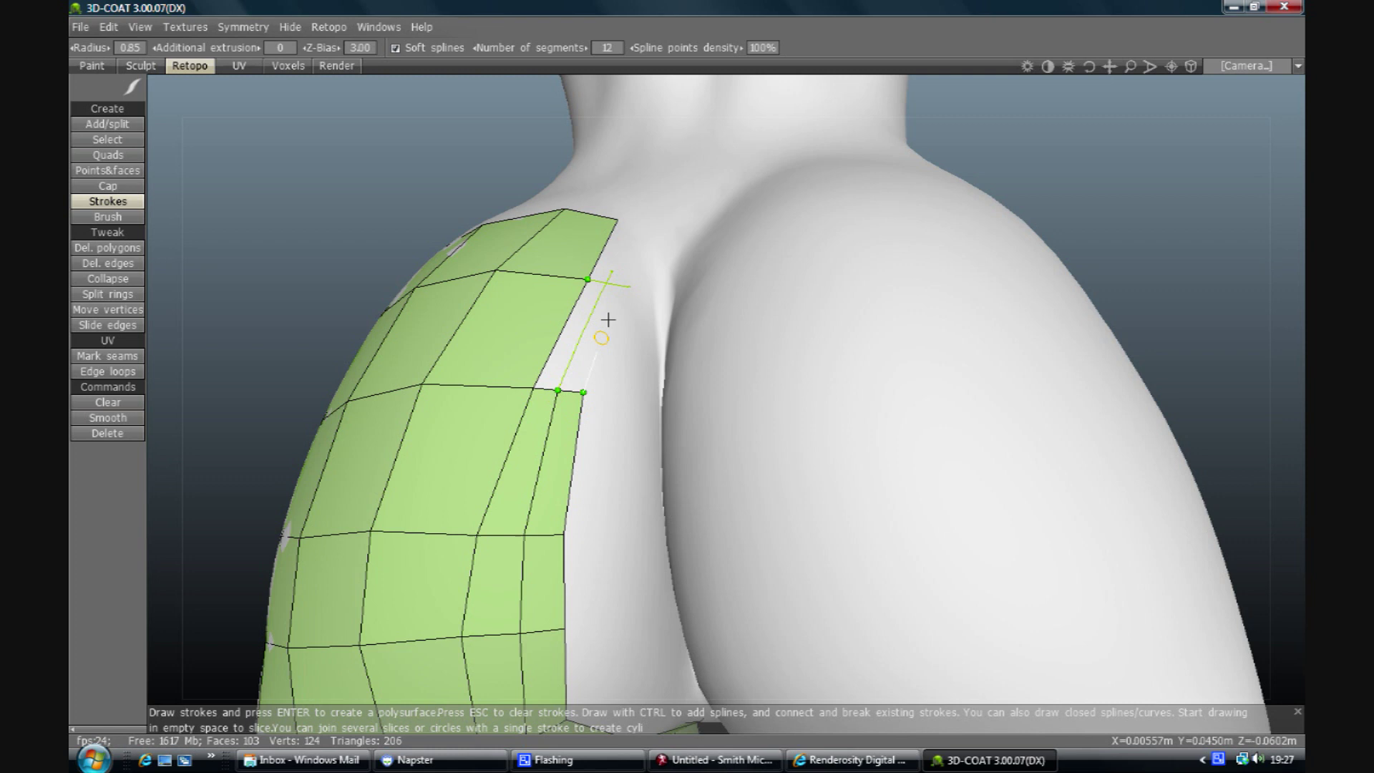
{"action": "key", "text": "Return"}
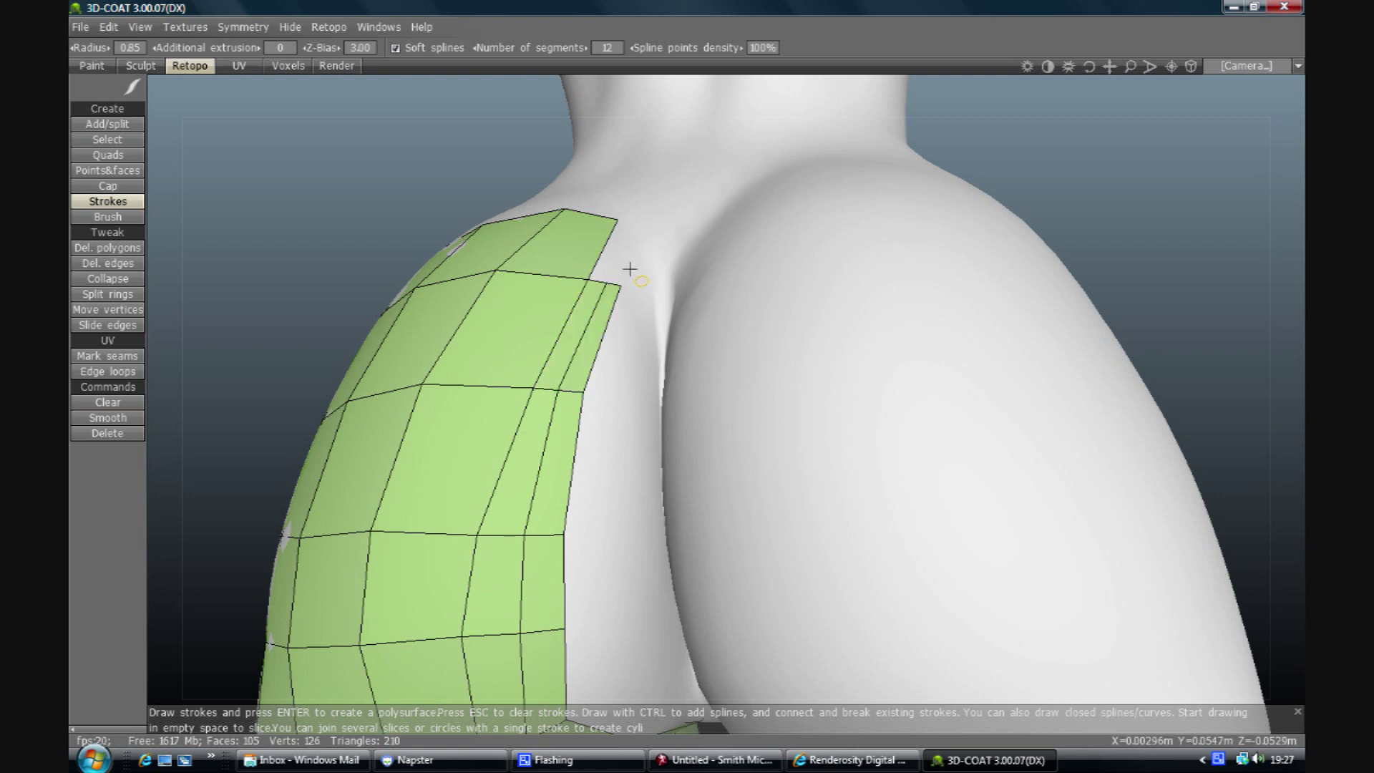
{"action": "left_click_drag", "start_coordinate": [619, 221], "coordinate": [662, 219]}
{"action": "left_click_drag", "start_coordinate": [622, 272], "coordinate": [614, 290]}
{"action": "mouse_move", "coordinate": [621, 283]}
{"action": "left_mouse_down"}
{"action": "mouse_move", "coordinate": [602, 304]}
{"action": "mouse_move", "coordinate": [642, 210]}
{"action": "left_mouse_up"}
{"action": "key", "text": "Return"}
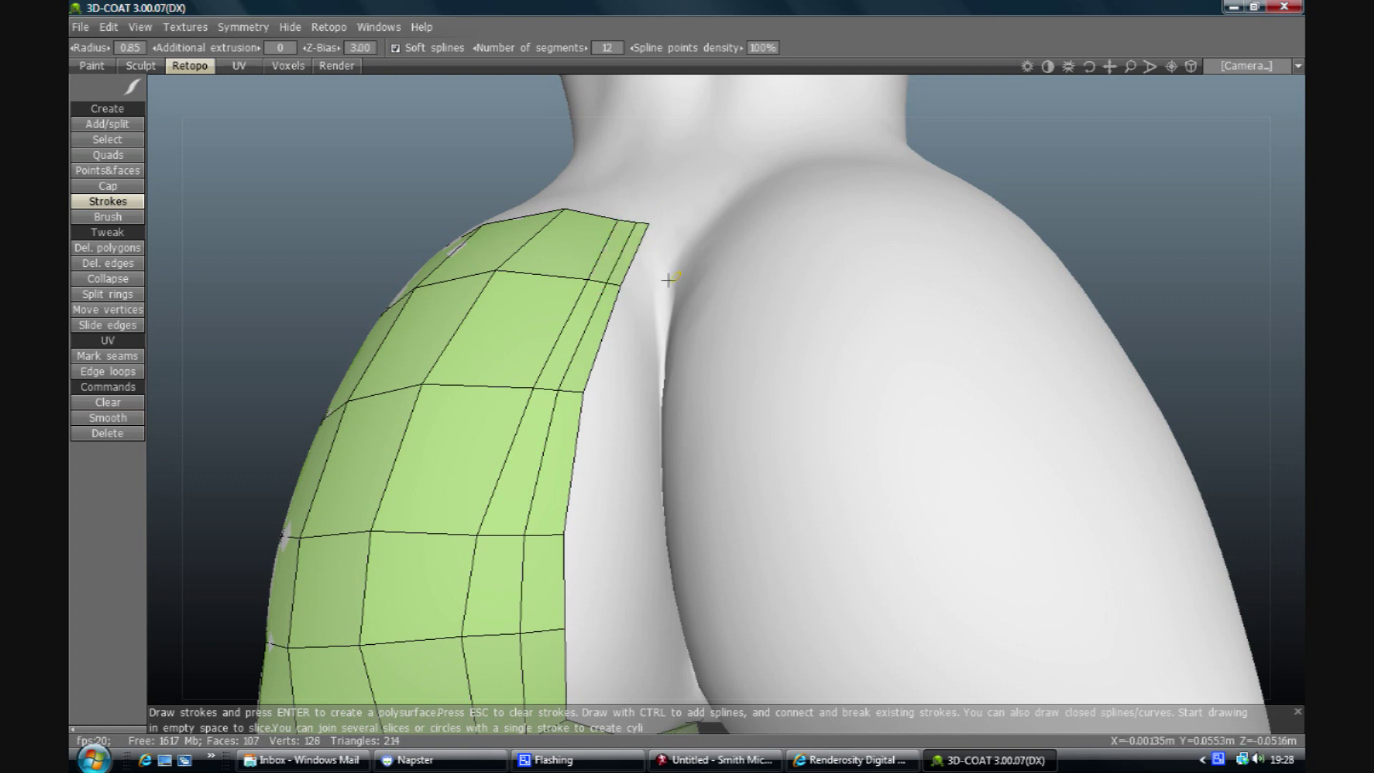
Step: Move the inner columns' vertices outward with Move vertices to even out the quad widths from the patch's top edge to mid-buttock
{"action": "left_click_drag", "start_coordinate": [1089, 66], "coordinate": [969, 138]}
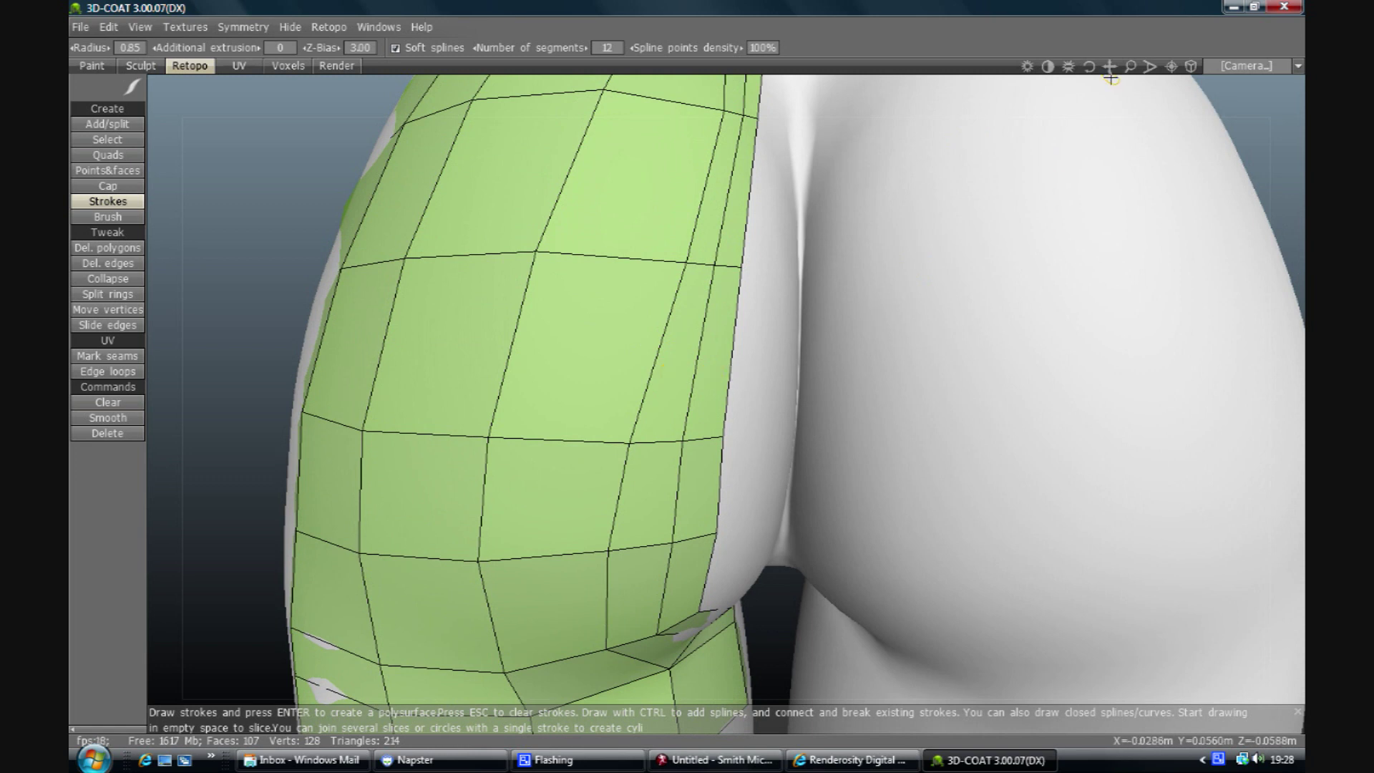
{"action": "left_click_drag", "start_coordinate": [1130, 65], "coordinate": [1129, 79]}
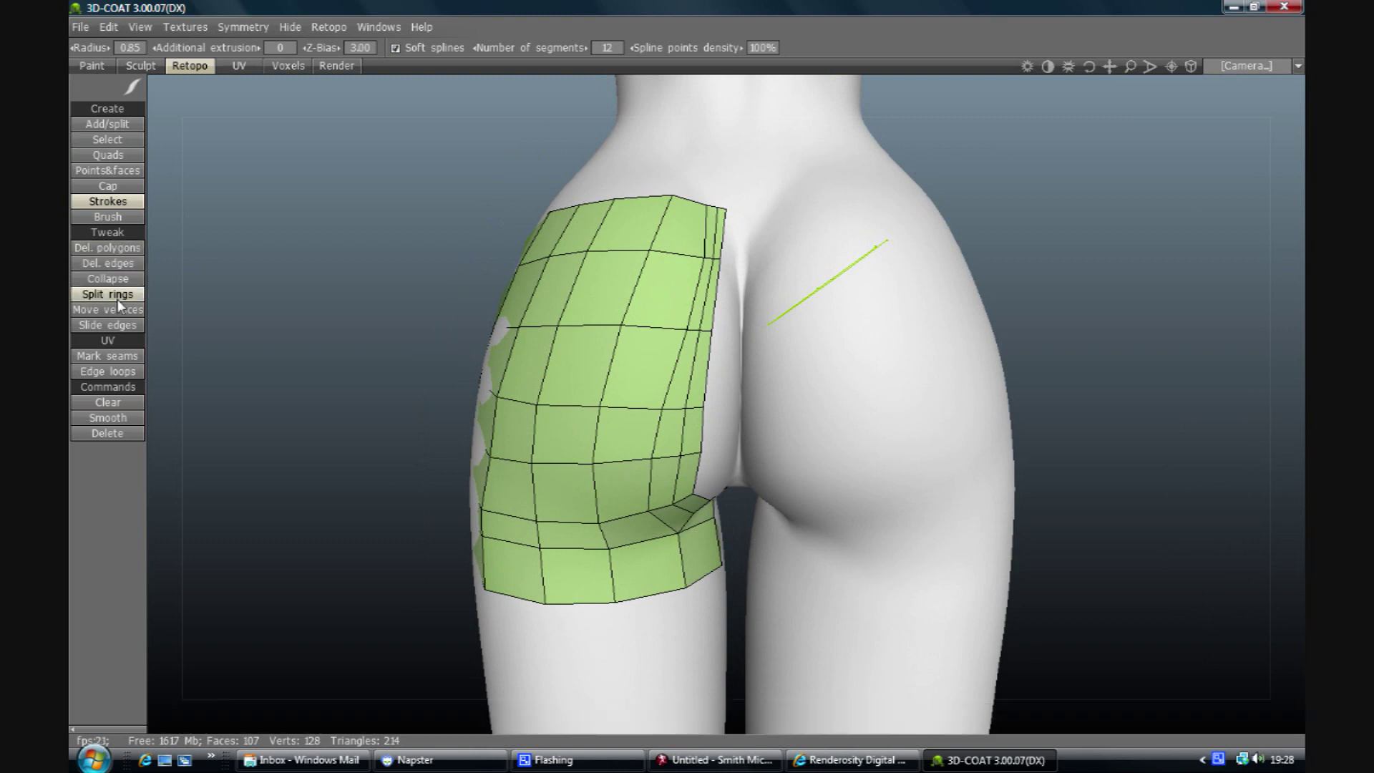
{"action": "left_click", "coordinate": [114, 310]}
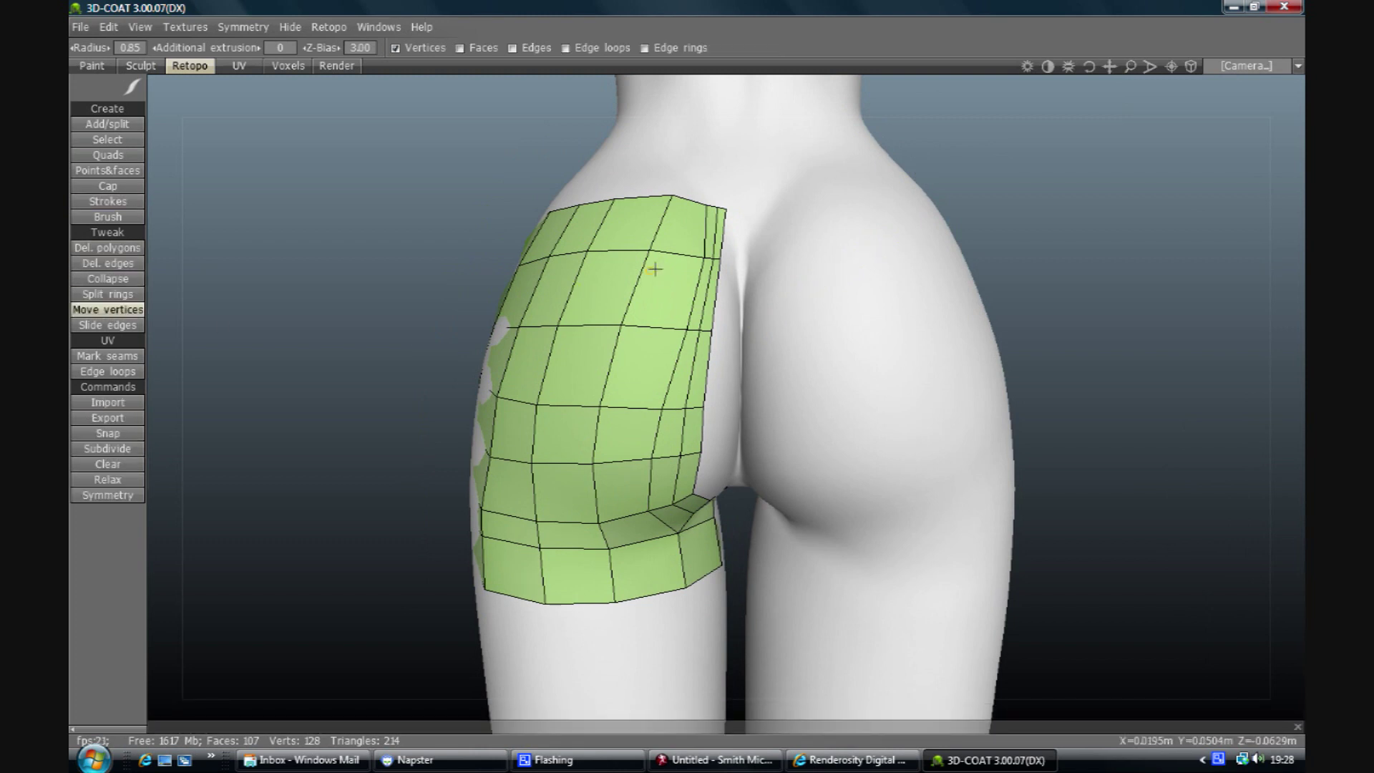
{"action": "left_click_drag", "start_coordinate": [705, 258], "coordinate": [662, 203]}
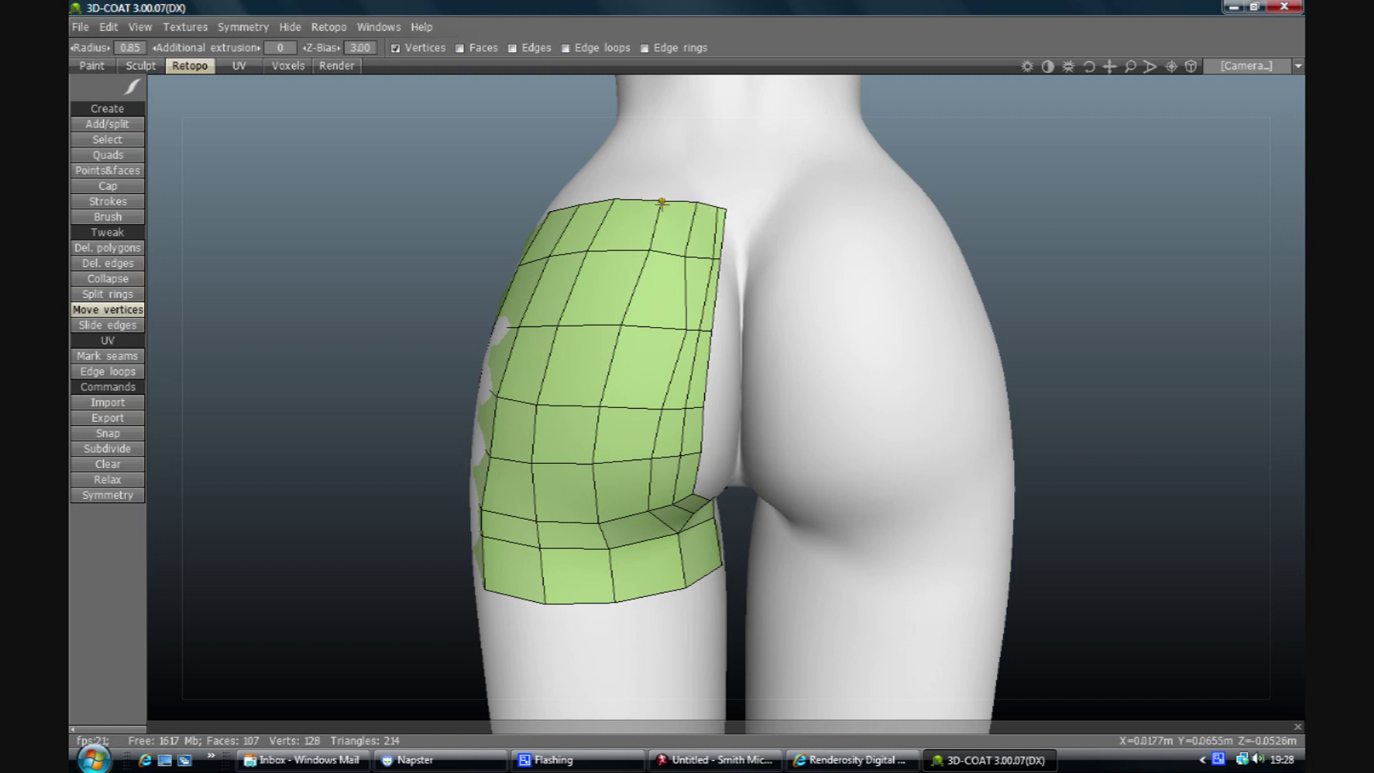
{"action": "left_click_drag", "start_coordinate": [649, 250], "coordinate": [640, 248]}
{"action": "mouse_move", "coordinate": [692, 340]}
{"action": "left_mouse_down"}
{"action": "mouse_move", "coordinate": [681, 323]}
{"action": "mouse_move", "coordinate": [666, 344]}
{"action": "left_mouse_up"}
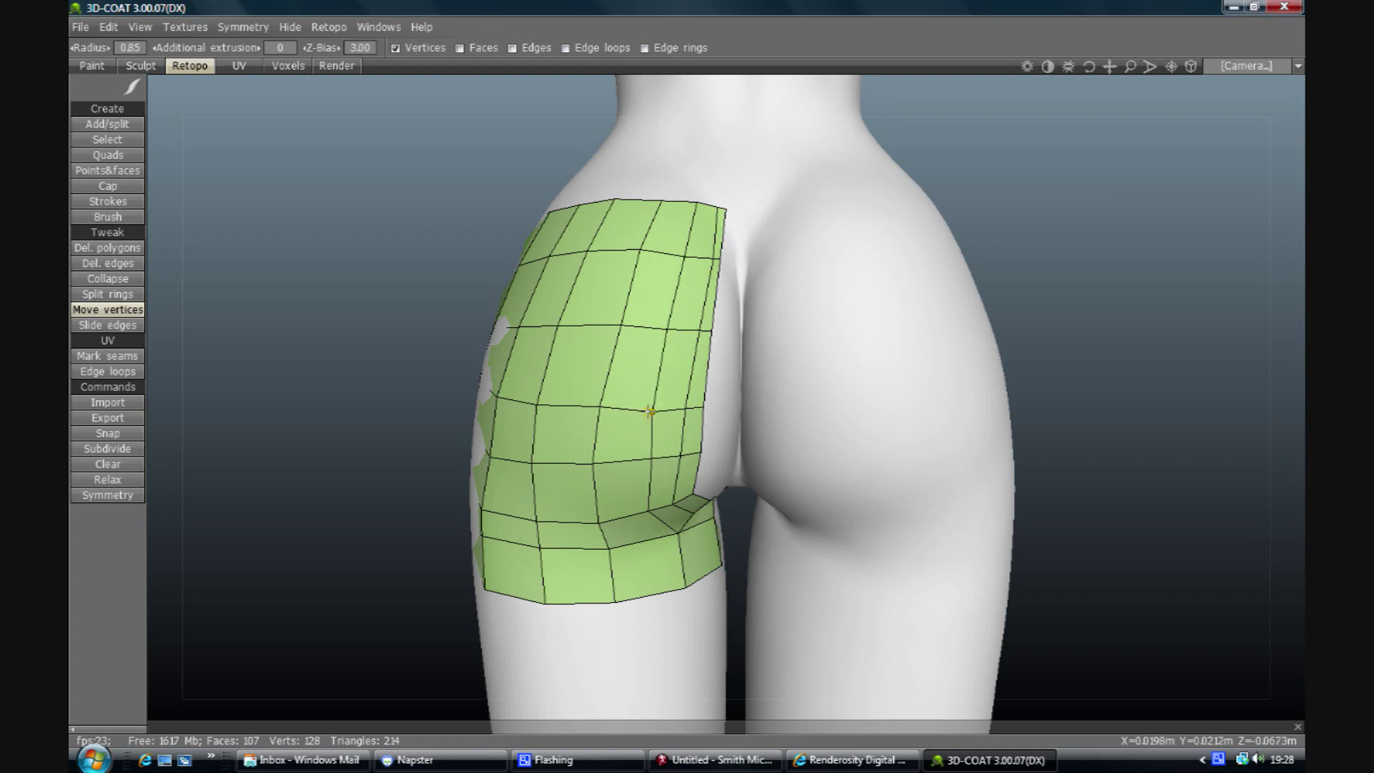